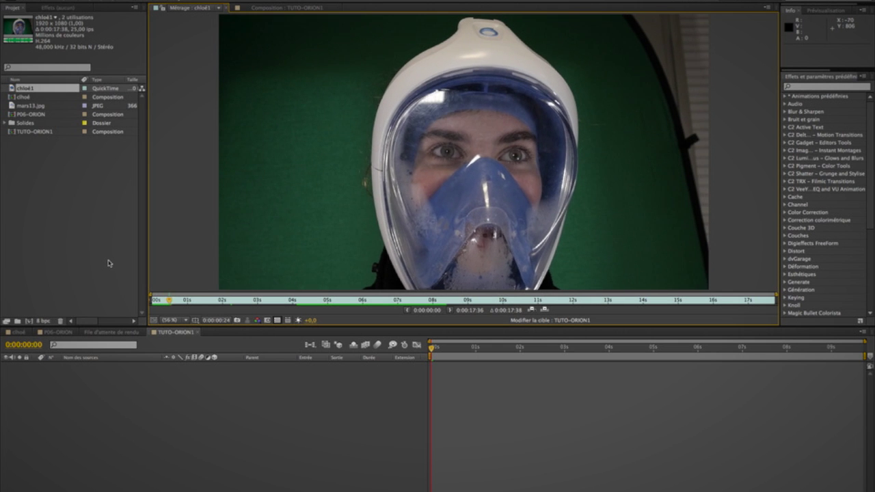
# Step: Trim the green-screen footage to the range 0:00:05:16 to 0:00:10:22 and add it to the TUTO-ORION1 composition
pyautogui.press('space')
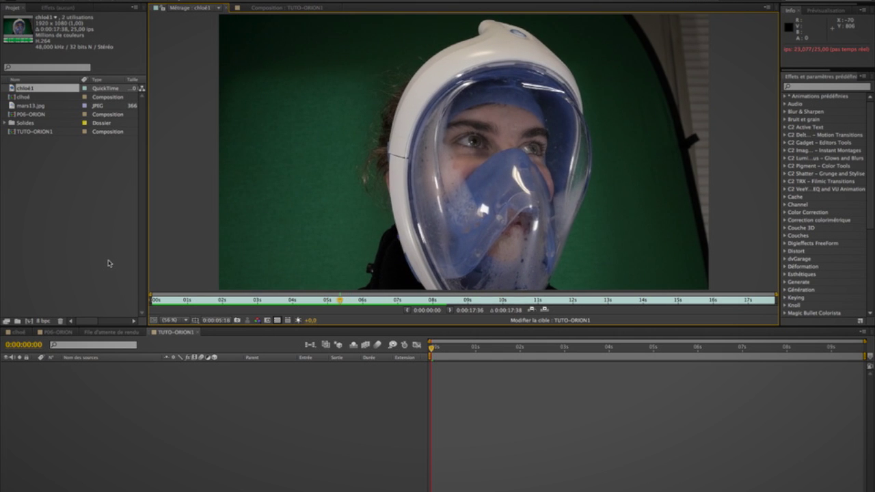
pyautogui.click(408, 311)
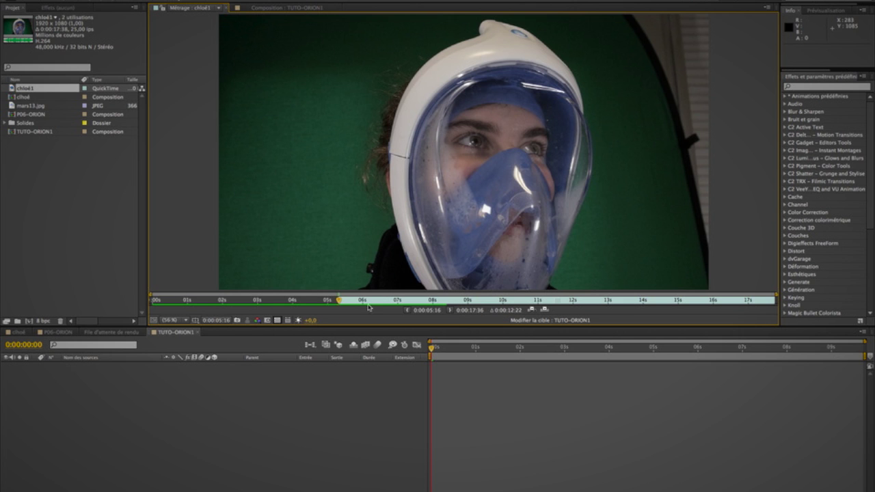
pyautogui.press('space')
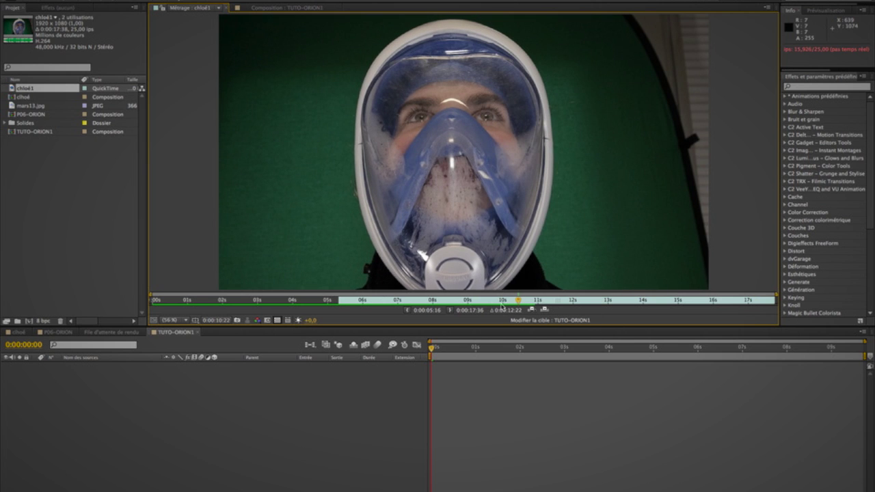
pyautogui.click(450, 310)
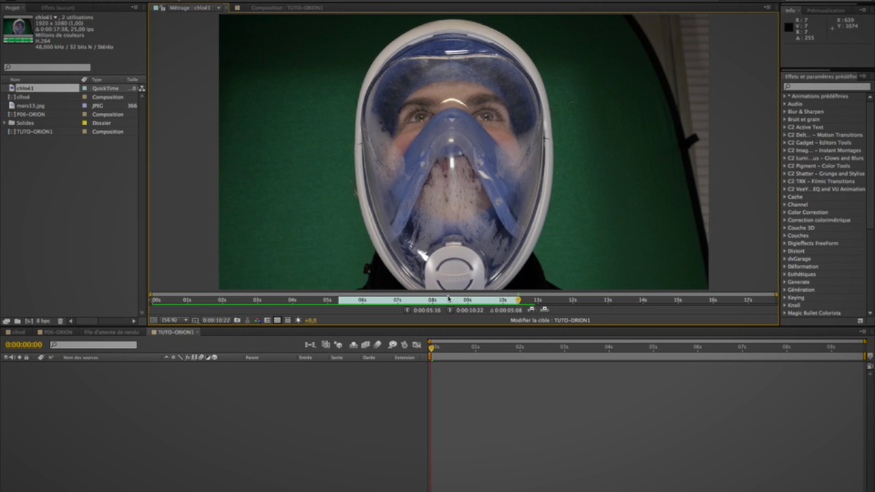
pyautogui.click(545, 310)
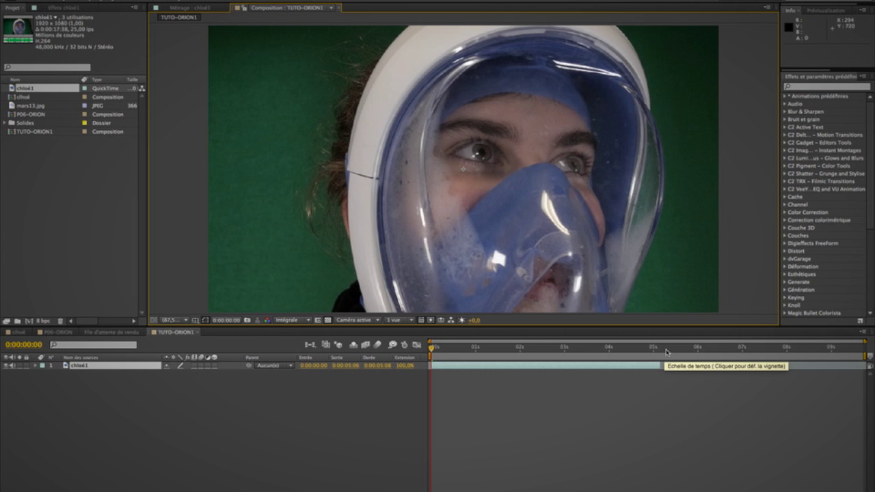
# Step: Scrub through the footage layer in the composition and set its time stretch to 200%
pyautogui.moveTo(461, 349); pyautogui.dragTo(660, 344)
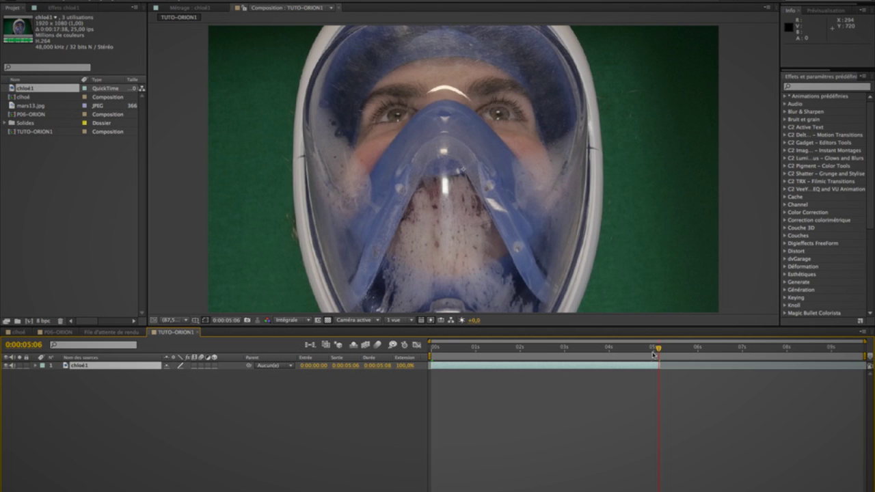
pyautogui.moveTo(655, 350); pyautogui.dragTo(620, 350)
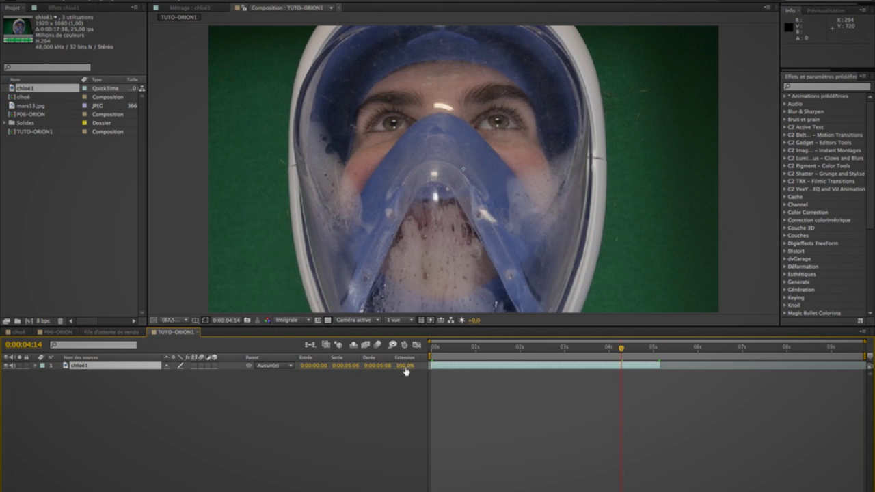
pyautogui.click(405, 367)
pyautogui.write('2')
pyautogui.press('Return')
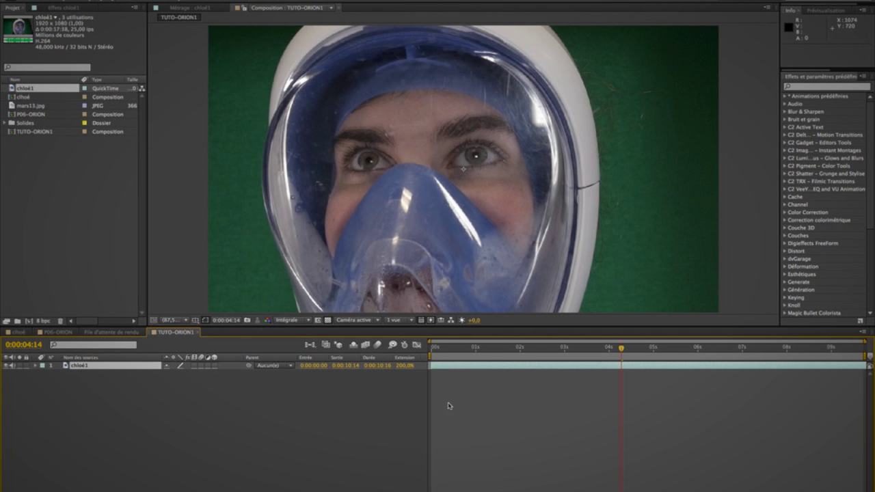
# Step: Lengthen the composition to 0:00:10:16 and extend the timeline's displayed range to its new end
pyautogui.rightClick(338, 426)
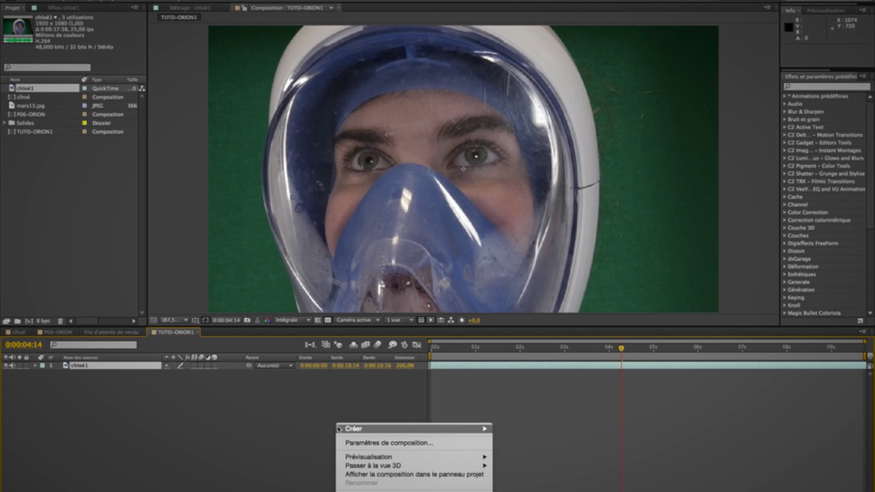
pyautogui.click(372, 449)
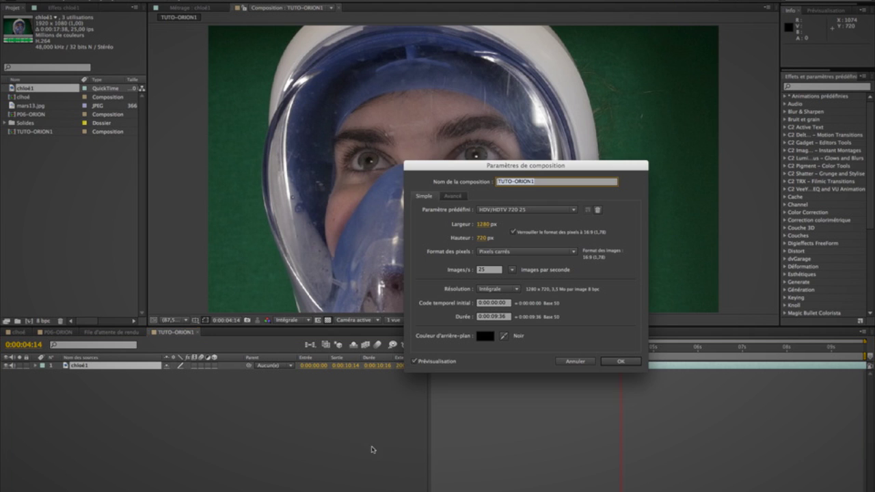
pyautogui.click(507, 317)
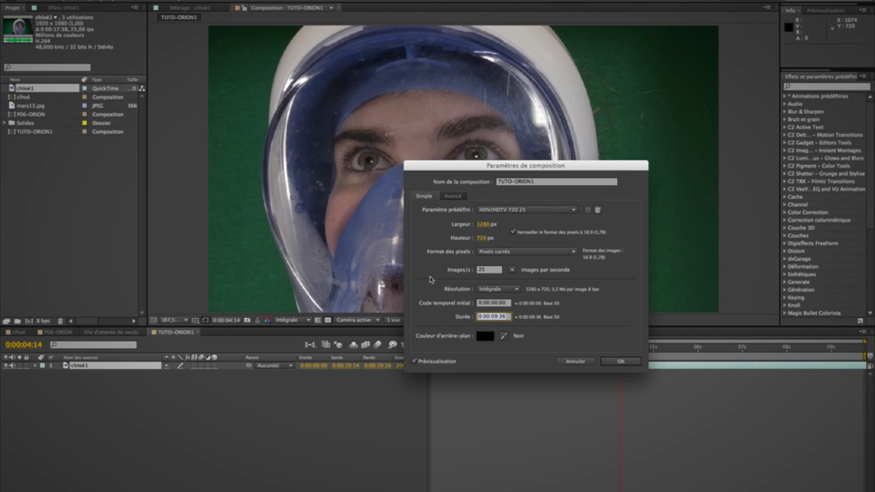
pyautogui.write('2')
pyautogui.press('Return')
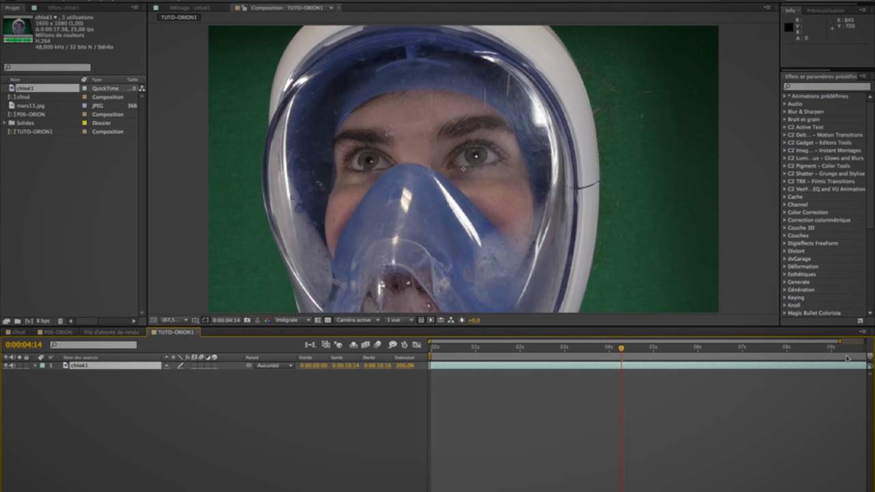
pyautogui.moveTo(844, 345); pyautogui.dragTo(866, 343)
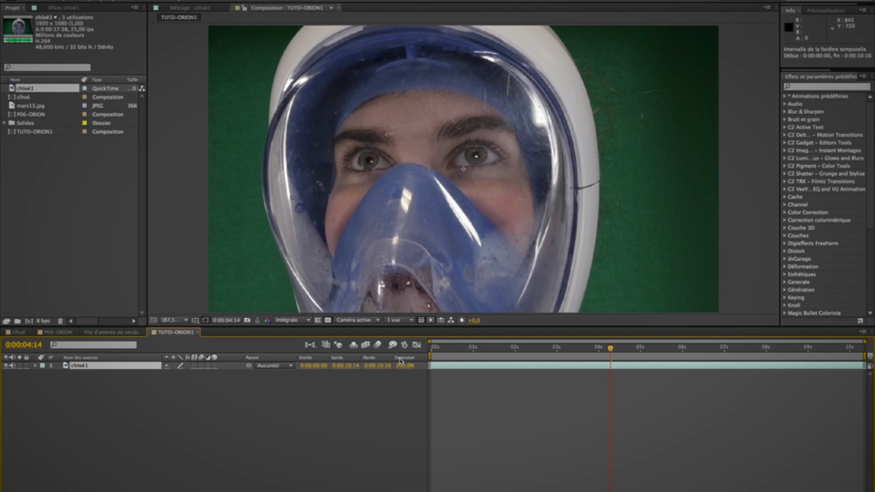
# Step: Play the slowed-down footage from the start of the composition to check its speed
pyautogui.press('Home')
pyautogui.press('space')
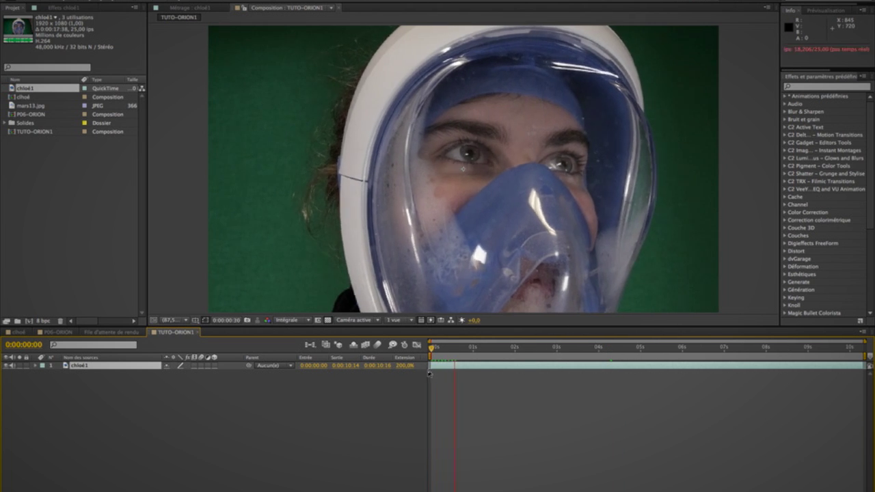
pyautogui.click(429, 376)
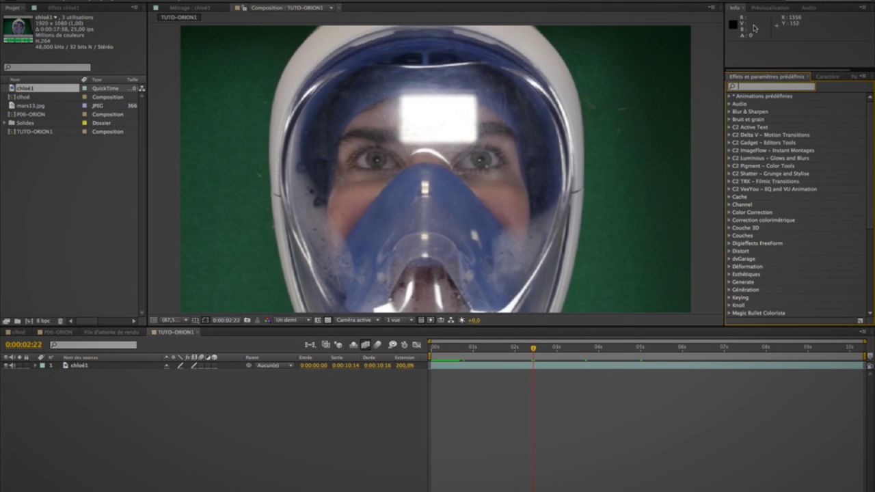
# Step: Search the effects for "key", apply Keylight (1.2) to the footage layer, and set its View to Screen Matte
pyautogui.write('ke')
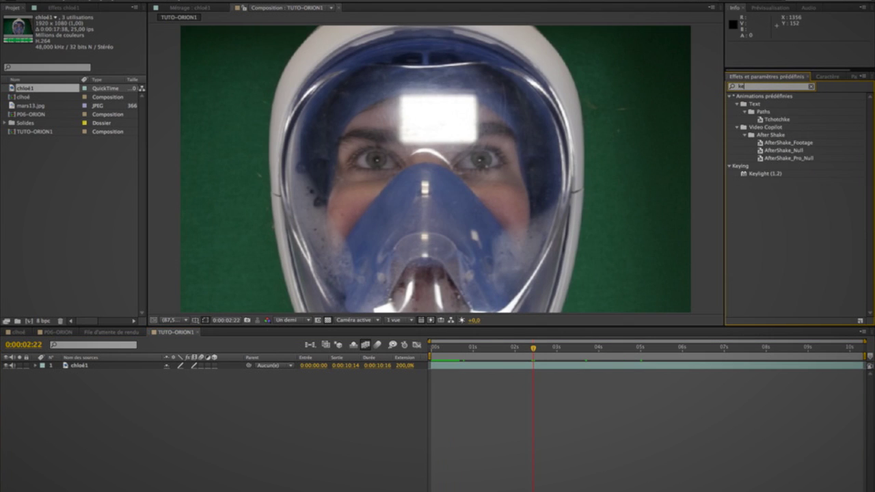
pyautogui.write('y')
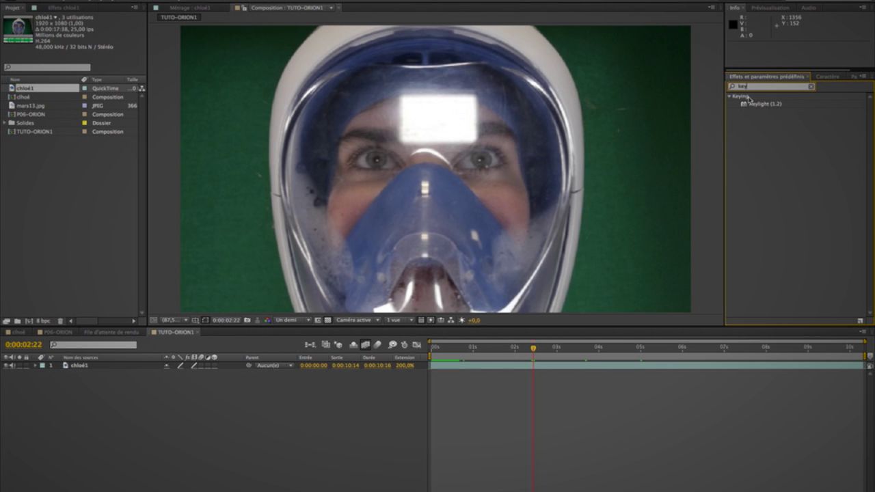
pyautogui.moveTo(764, 105); pyautogui.dragTo(81, 370)
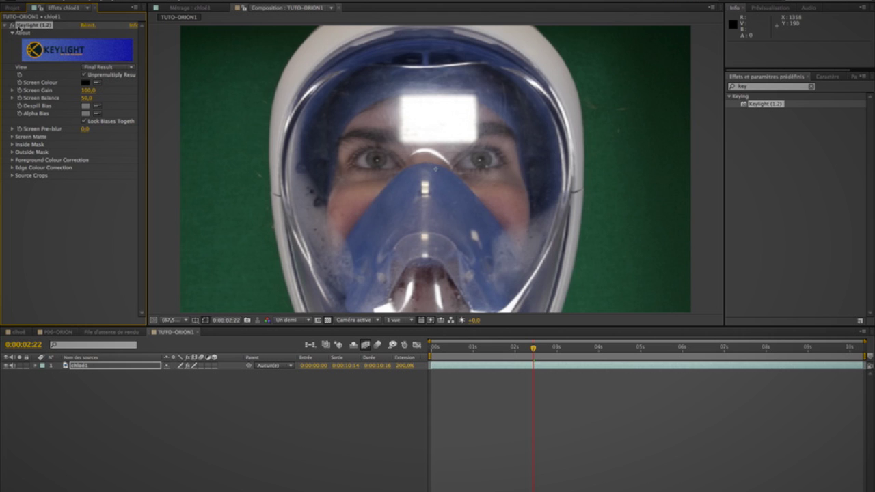
pyautogui.click(108, 66)
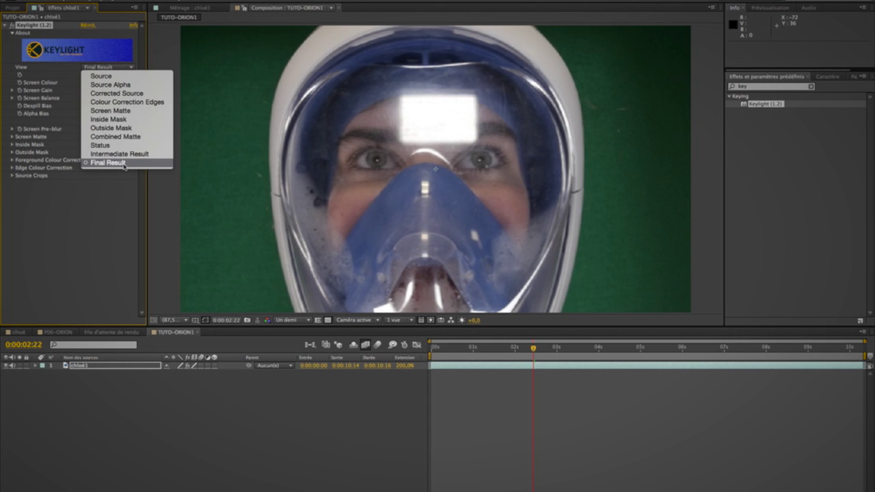
pyautogui.click(136, 111)
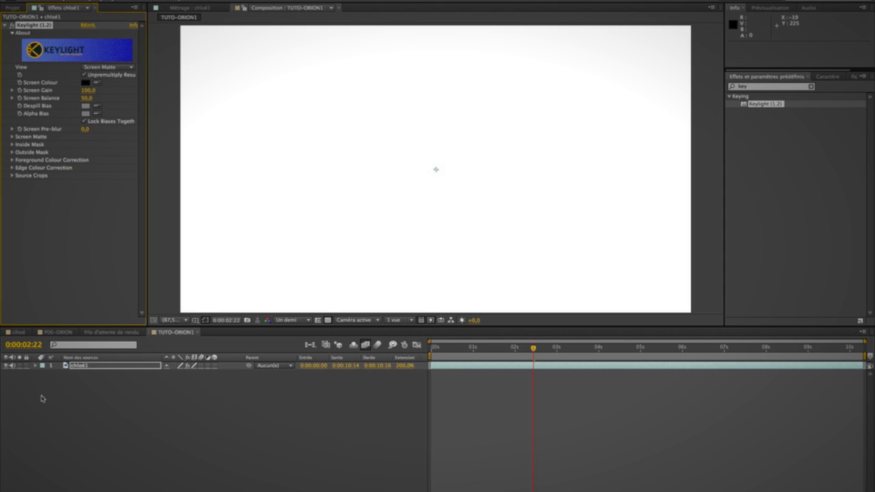
# Step: Set Keylight's Screen Colour to the last saved dark green swatch and raise Screen Gain to 106.6
pyautogui.click(5, 366)
pyautogui.click(4, 366)
pyautogui.click(86, 83)
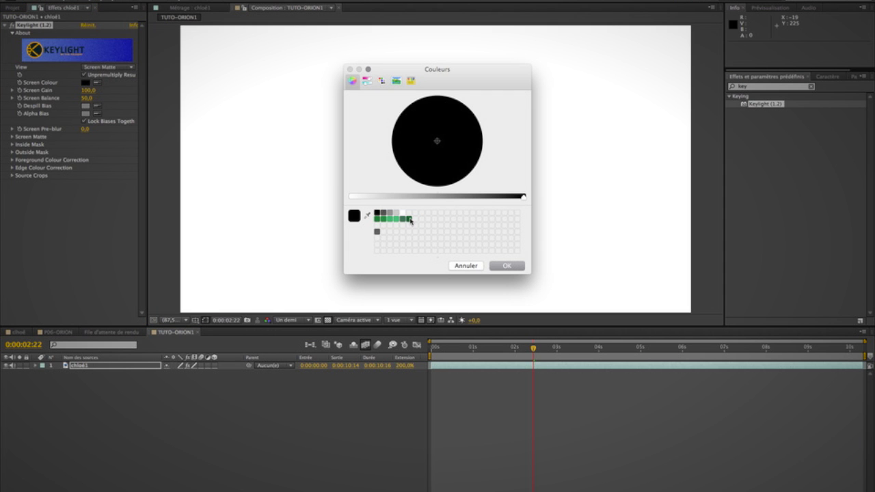
pyautogui.click(409, 220)
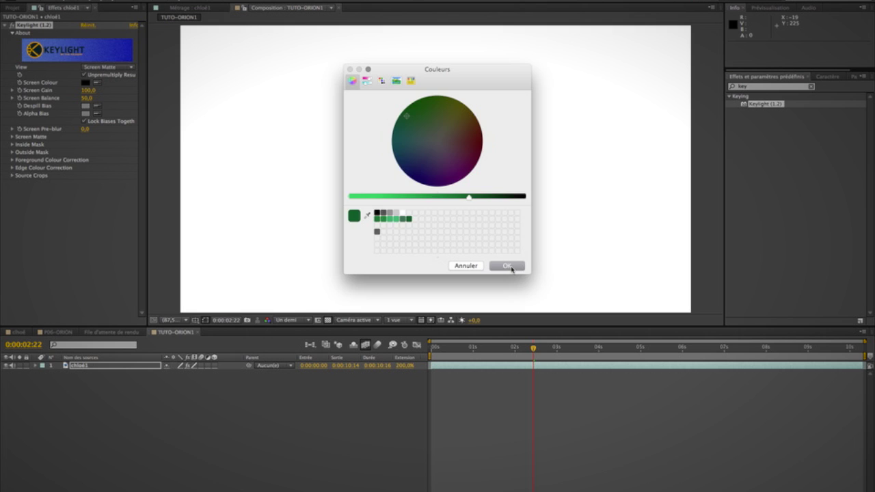
pyautogui.click(507, 266)
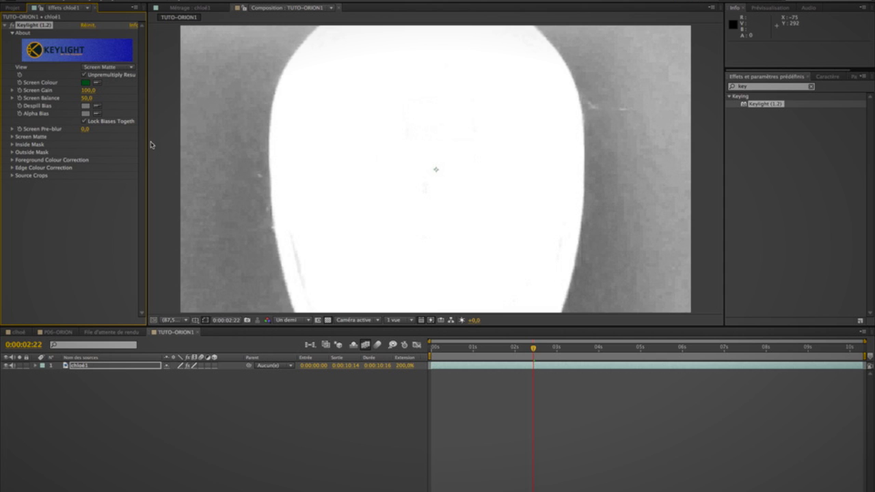
pyautogui.click(13, 90)
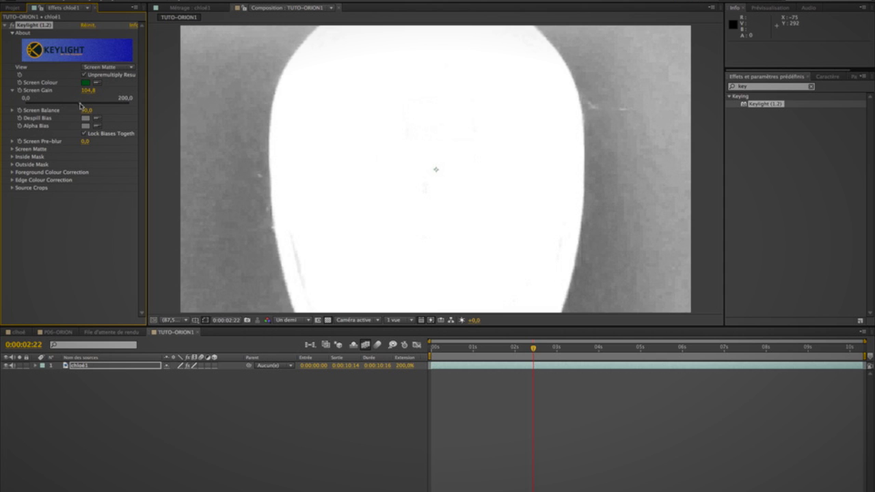
pyautogui.moveTo(80, 106); pyautogui.dragTo(82, 107)
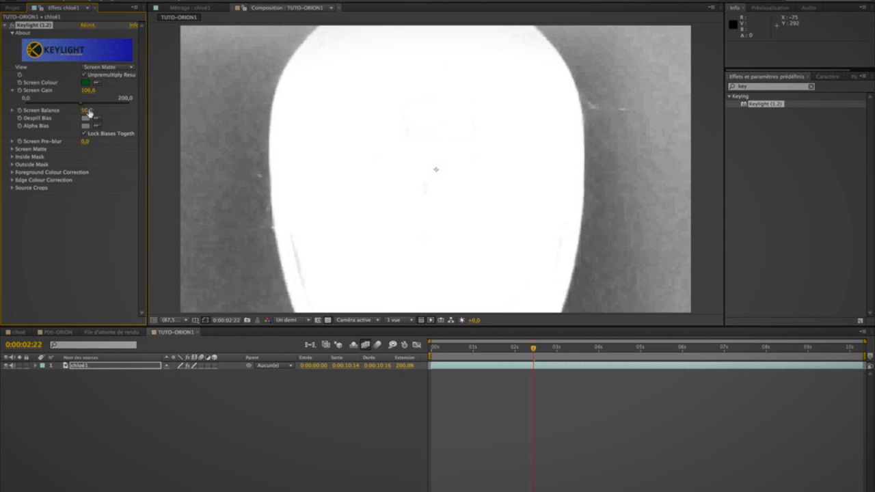
# Step: In Keylight's Screen Matte settings, set Clip Black to 71.4 and Clip White to 89.0
pyautogui.click(12, 149)
pyautogui.click(20, 158)
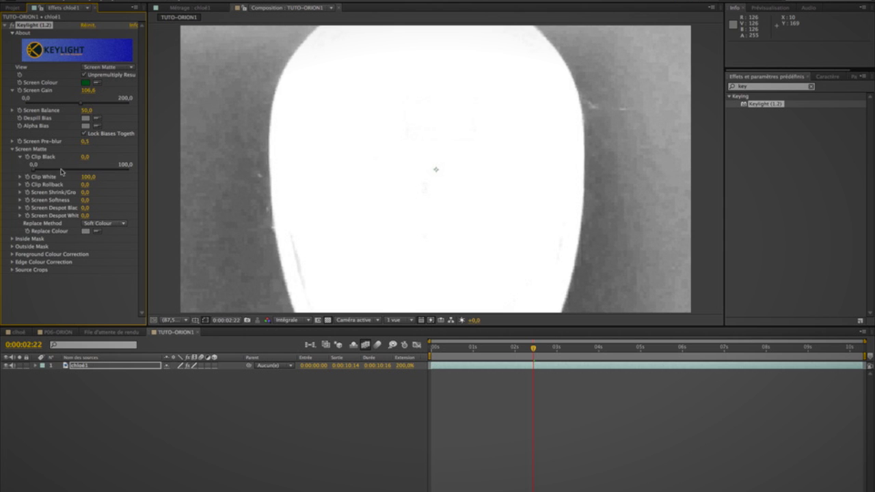
pyautogui.moveTo(34, 172); pyautogui.dragTo(97, 173)
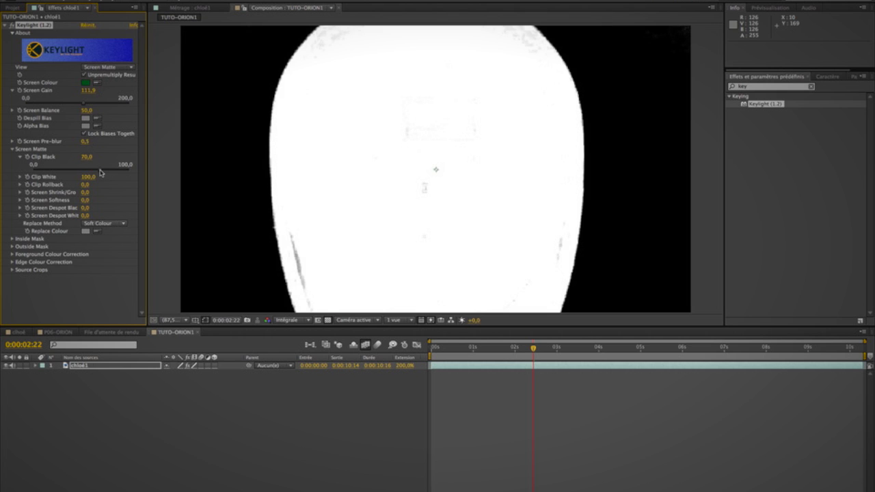
pyautogui.moveTo(98, 173); pyautogui.dragTo(102, 173)
pyautogui.click(20, 178)
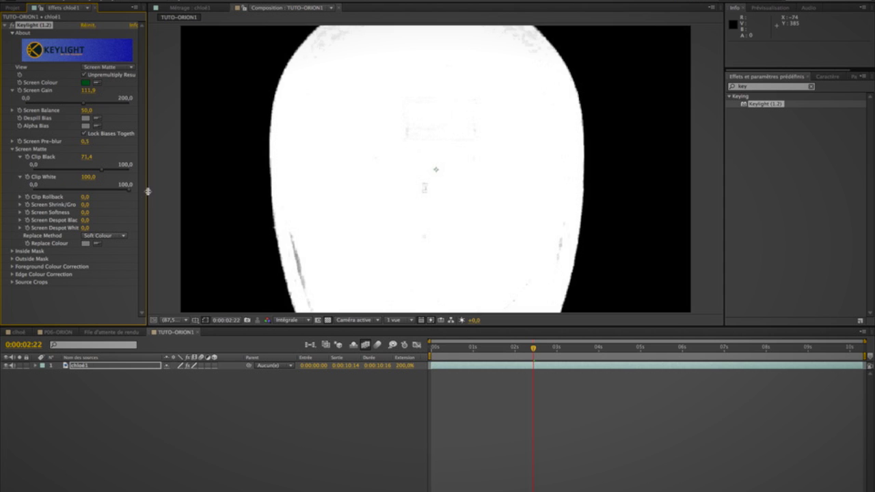
pyautogui.moveTo(128, 192); pyautogui.dragTo(118, 194)
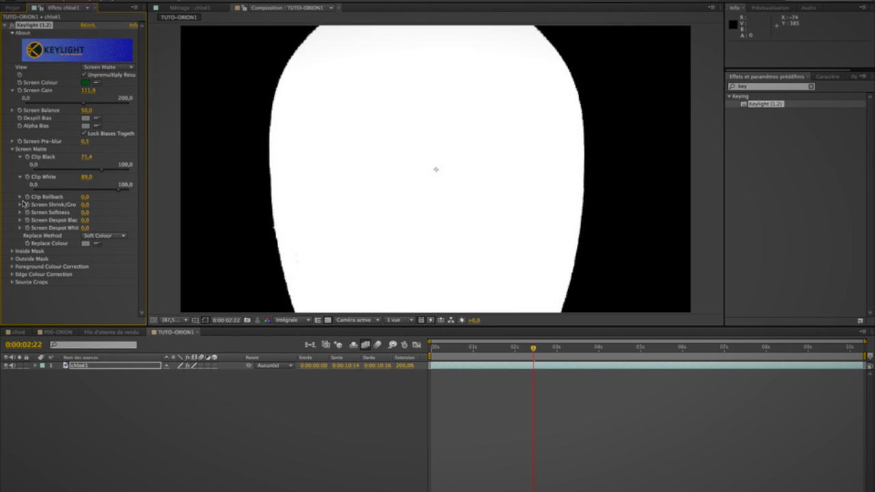
# Step: Set Keylight's Screen Softness to 6.0 and switch its View to Final Result
pyautogui.click(20, 205)
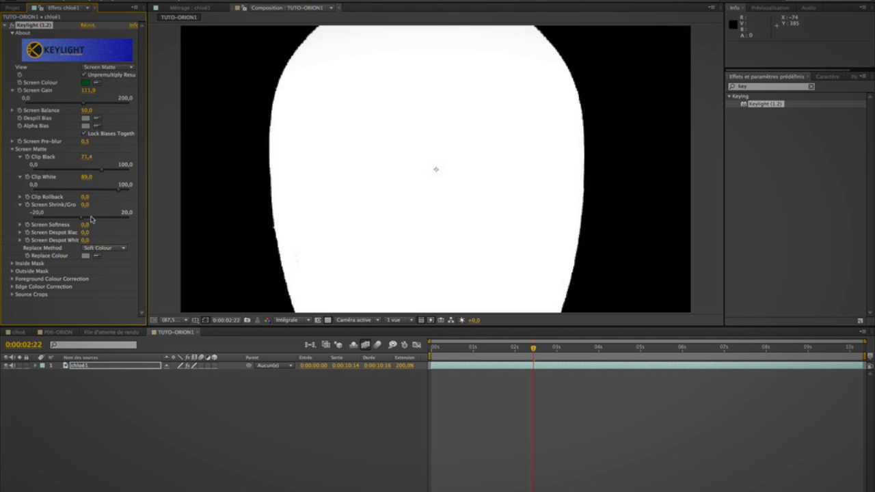
pyautogui.click(20, 227)
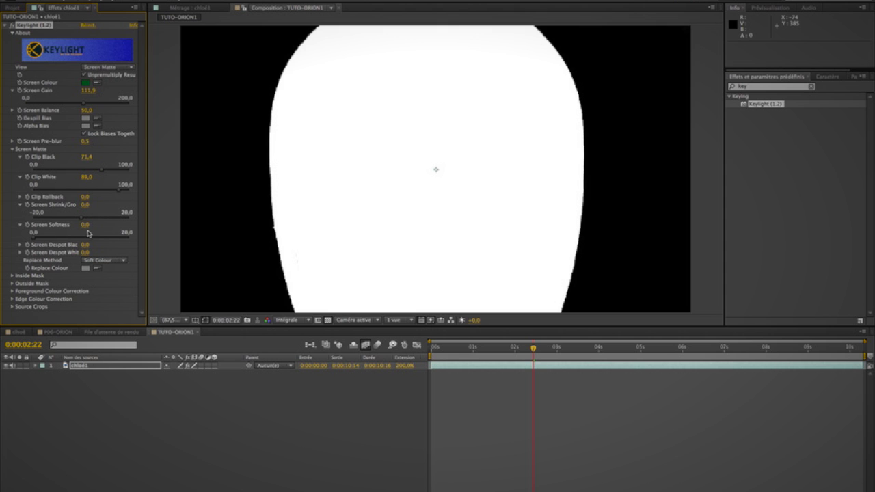
pyautogui.click(85, 225)
pyautogui.press('Return')
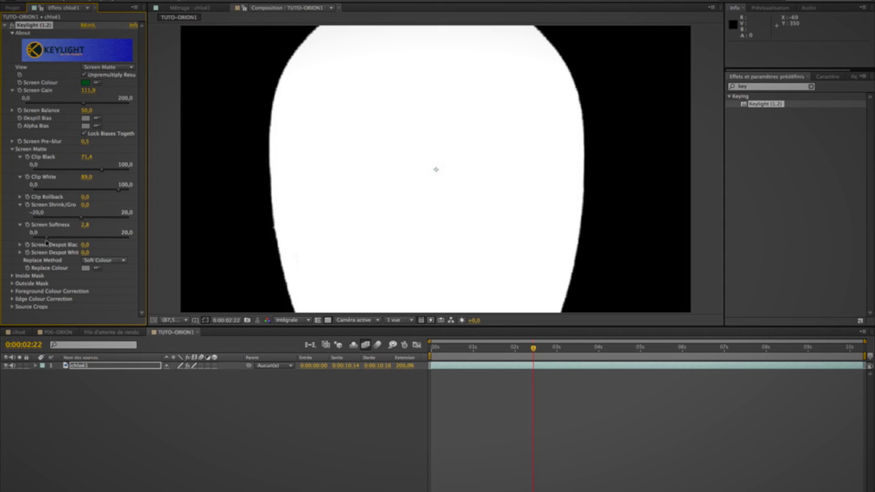
pyautogui.moveTo(47, 239); pyautogui.dragTo(61, 244)
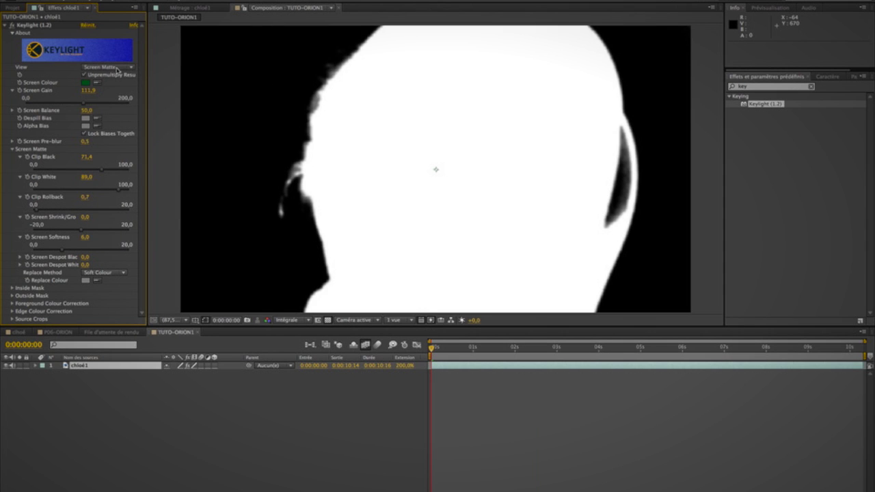
pyautogui.click(117, 69)
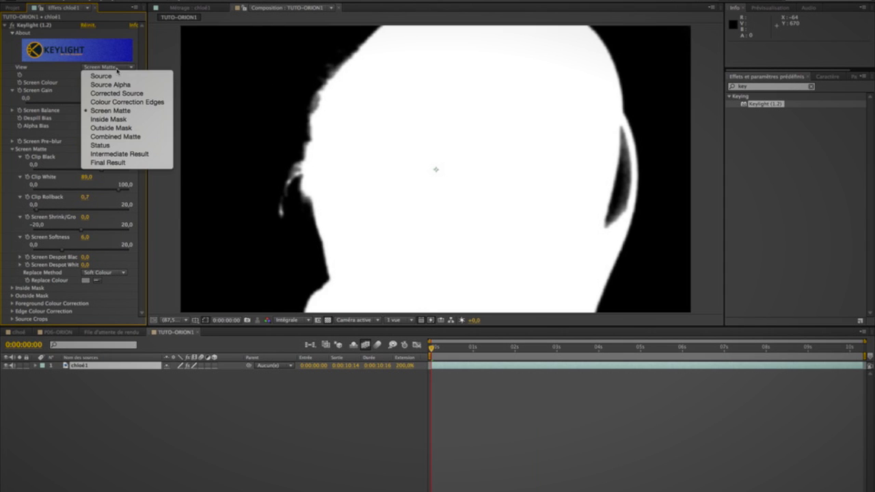
pyautogui.click(127, 166)
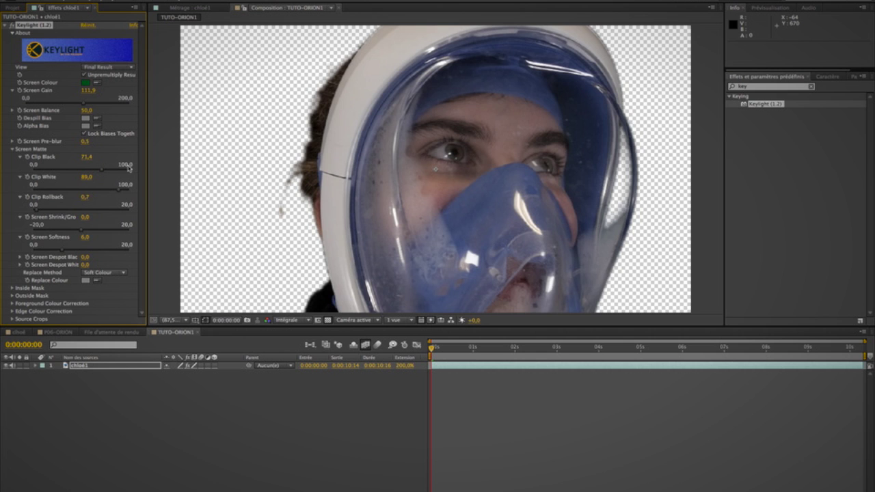
# Step: Preview the keyed footage from the first frame to check the result in motion
pyautogui.press('space')
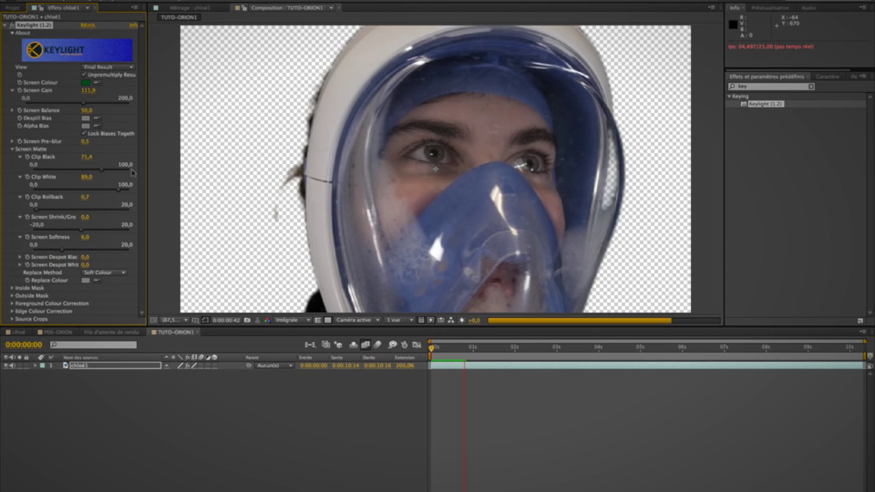
pyautogui.press('space')
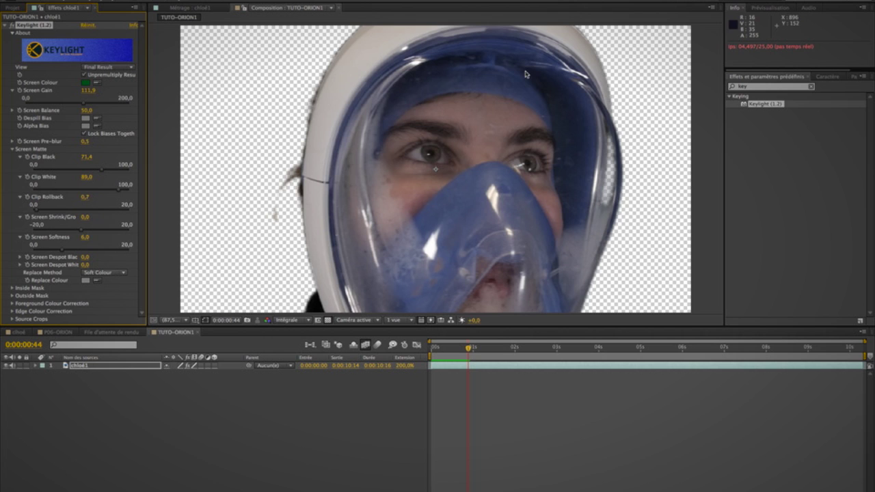
pyautogui.click(3, 26)
pyautogui.click(5, 26)
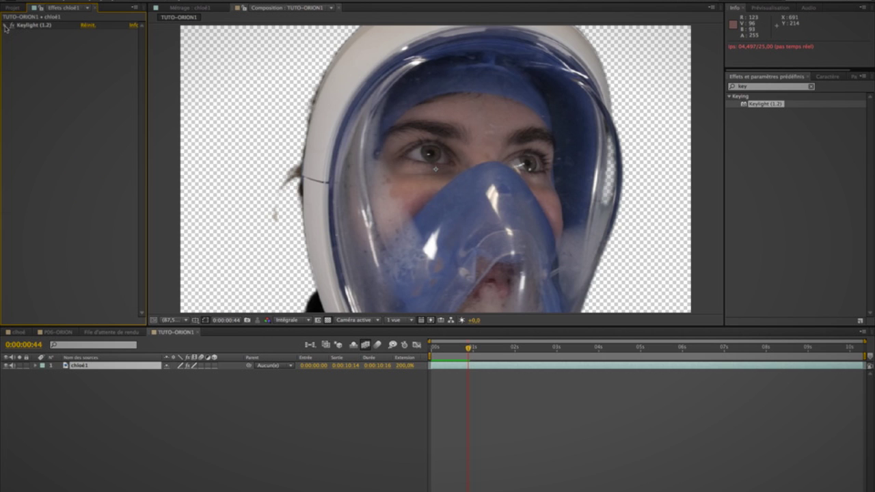
pyautogui.click(4, 26)
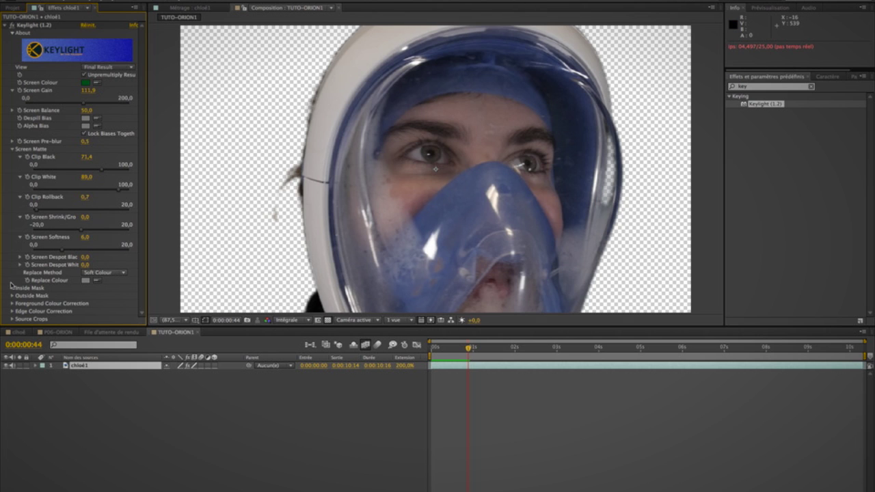
# Step: Collapse Keylight's Screen Gain and Screen Matte settings and undo the last effect setting change
pyautogui.click(11, 90)
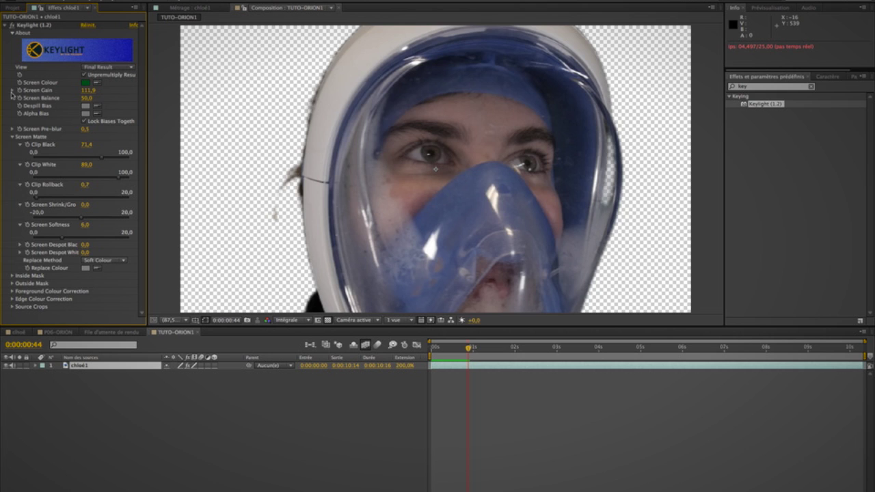
pyautogui.click(12, 129)
pyautogui.click(11, 129)
pyautogui.click(12, 129)
pyautogui.click(12, 129)
pyautogui.click(12, 137)
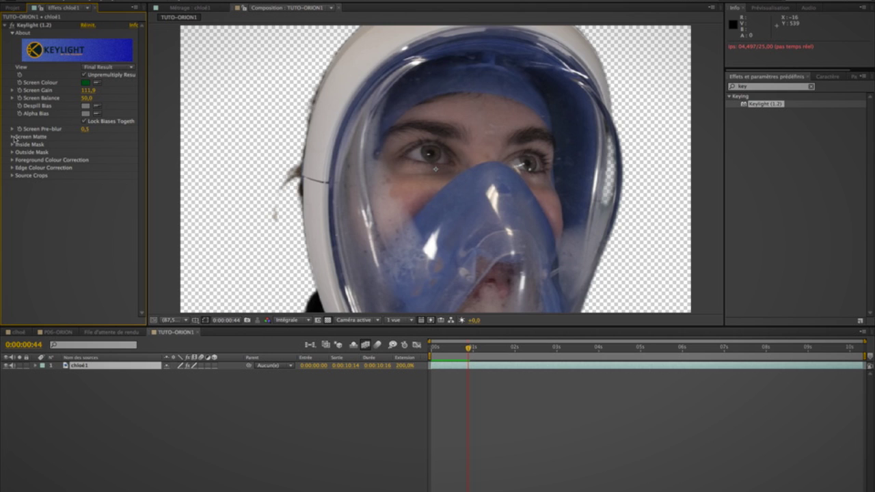
pyautogui.hotkey('ctrl', 'z')
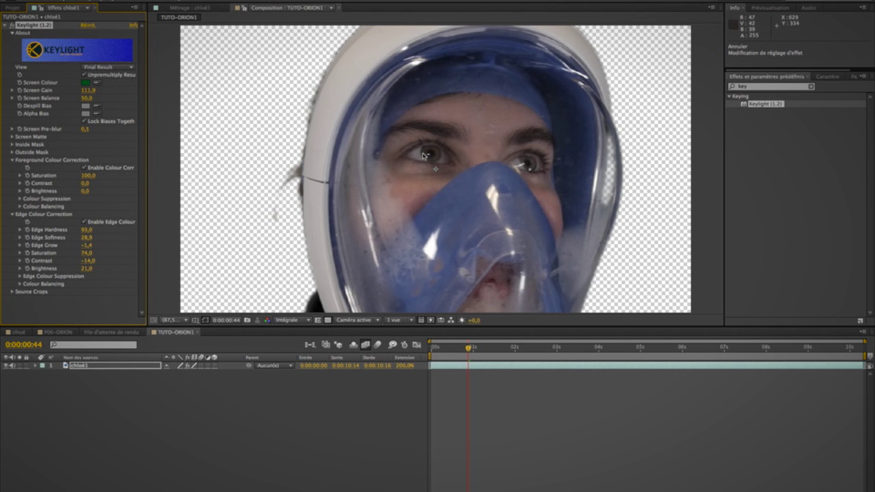
# Step: In Keylight's Foreground Colour Correction, set Contrast to 8.6 and Saturation to 79.0
pyautogui.click(20, 183)
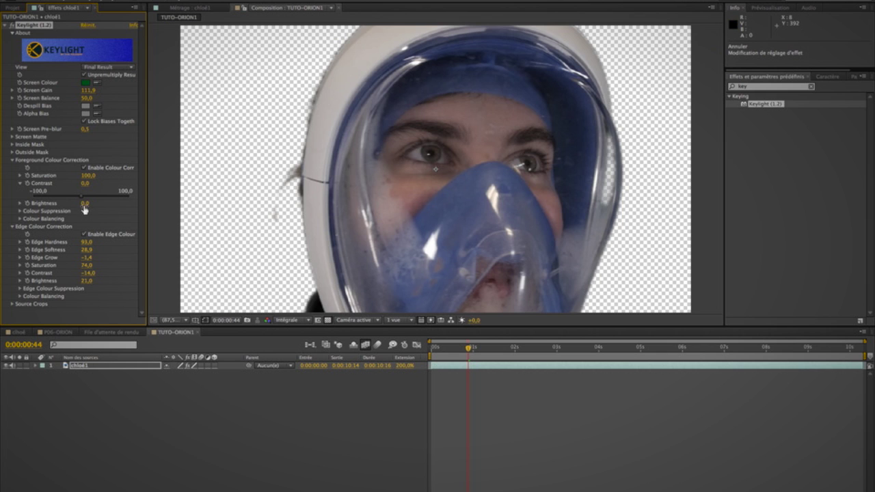
pyautogui.moveTo(81, 197)
pyautogui.mouseDown()
pyautogui.moveTo(112, 197)
pyautogui.moveTo(43, 198)
pyautogui.moveTo(78, 199)
pyautogui.mouseUp()
pyautogui.moveTo(82, 197); pyautogui.dragTo(86, 198)
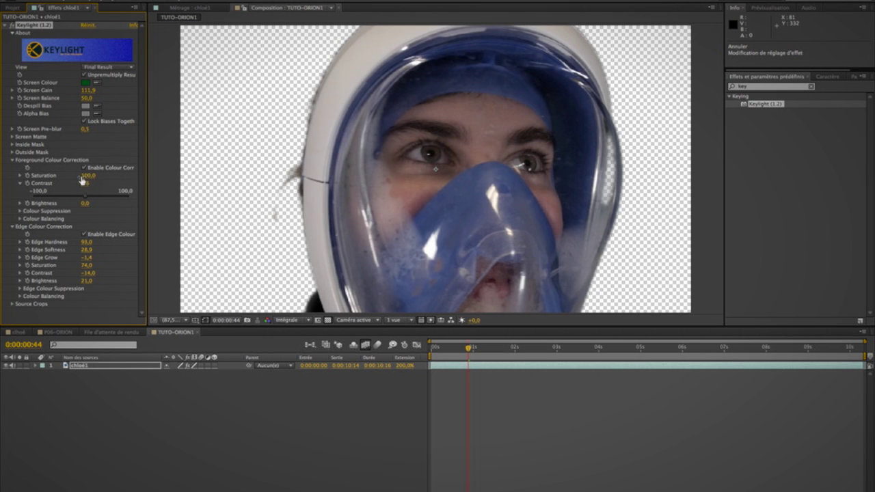
pyautogui.moveTo(89, 176); pyautogui.dragTo(79, 175)
# Step: Set Suppress to Green in the Colour Suppression settings of Keylight's Foreground Colour Correction
pyautogui.click(20, 211)
pyautogui.click(109, 220)
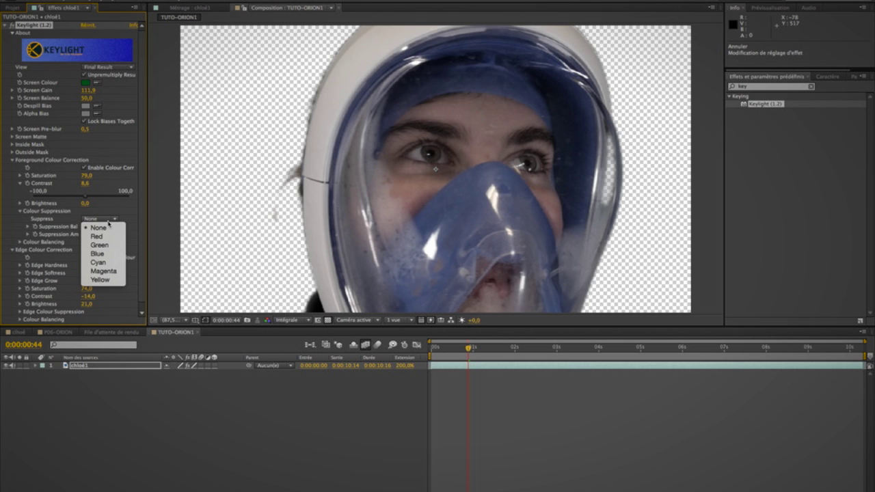
pyautogui.click(111, 246)
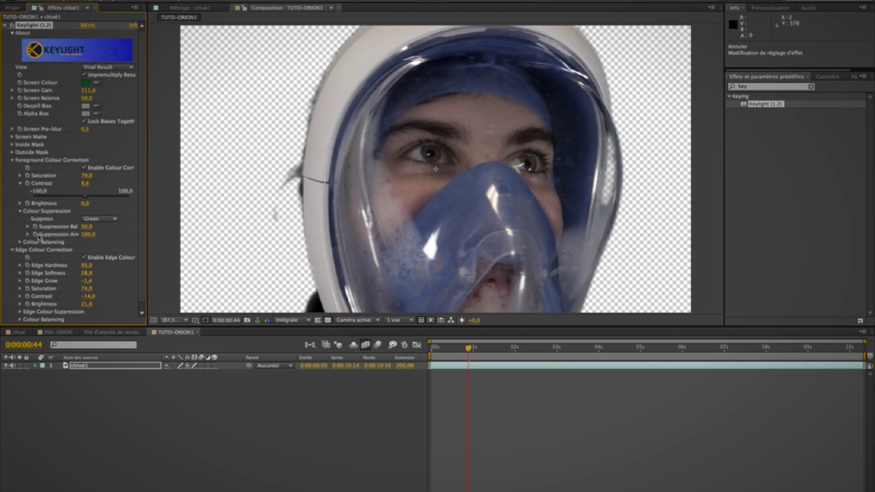
pyautogui.scroll(-2, 48, 238)
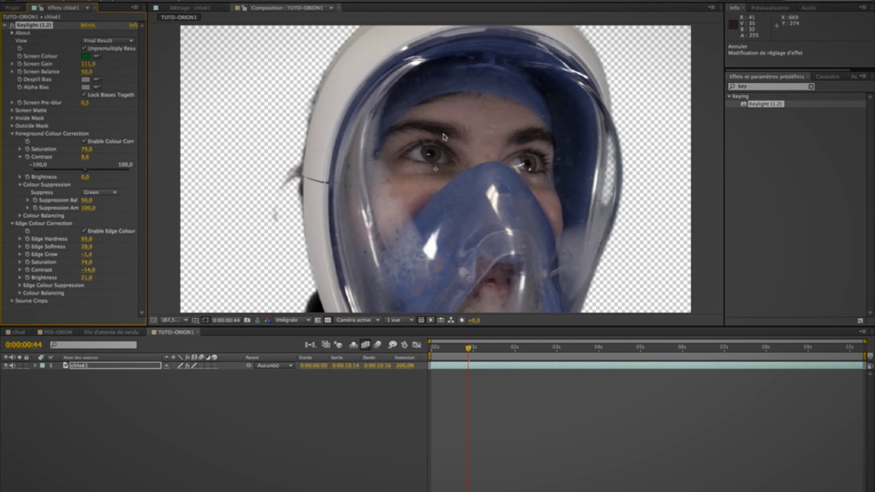
# Step: Clear the effects search, apply the Accentuation effect from Netteté after Keylight, and collapse Keylight's settings
pyautogui.click(810, 86)
pyautogui.moveTo(765, 220); pyautogui.dragTo(108, 266)
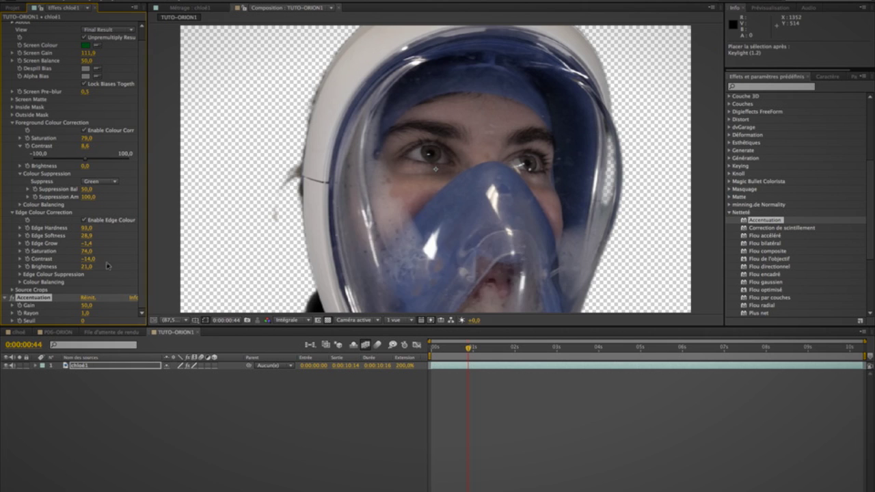
pyautogui.scroll(1, 10, 25)
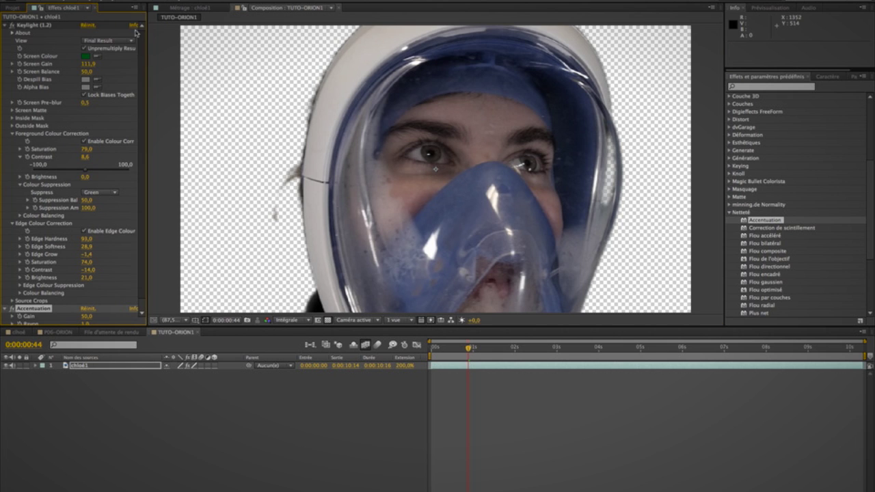
pyautogui.click(5, 26)
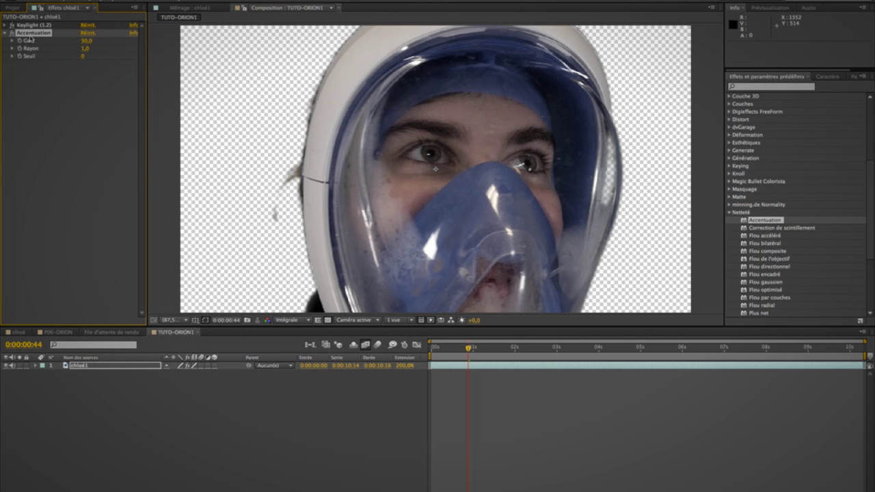
# Step: Set the Accentuation effect's Gain to 54.0, Rayon to 7.1 and Seuil to 28
pyautogui.moveTo(86, 47); pyautogui.dragTo(128, 48)
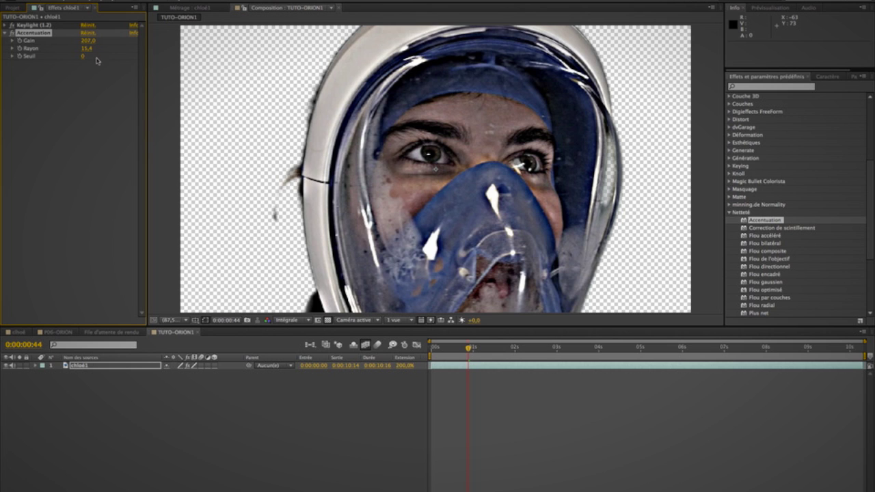
pyautogui.moveTo(86, 49); pyautogui.dragTo(55, 51)
pyautogui.click(87, 49)
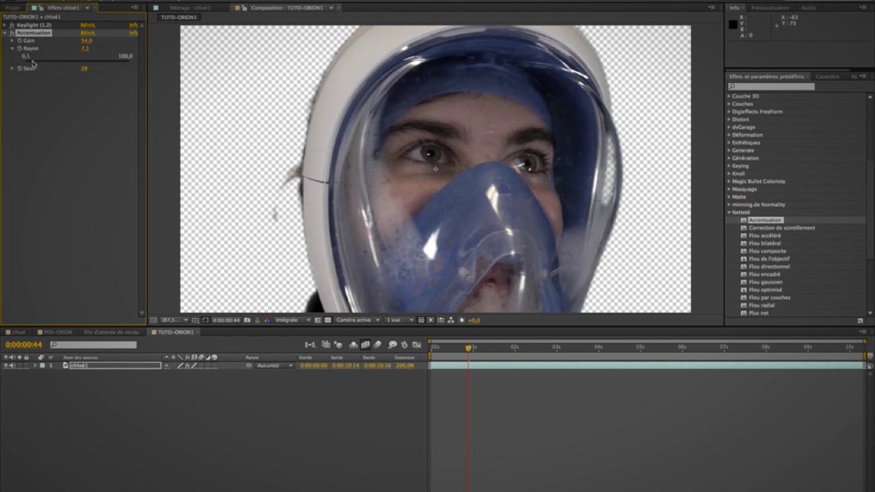
pyautogui.click(12, 41)
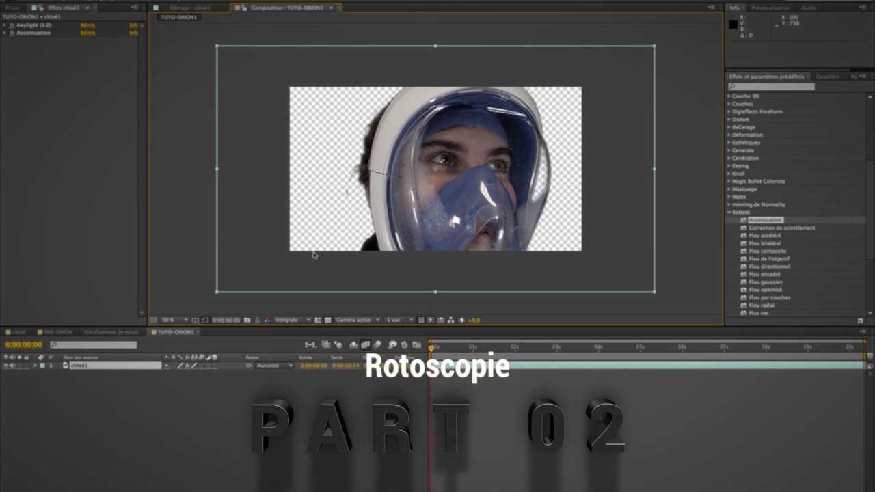
# Step: Change the TUTO-ORION1 composition preset to HDTV 1080 25 and keep the playhead on the first frame
pyautogui.rightClick(166, 418)
pyautogui.click(202, 434)
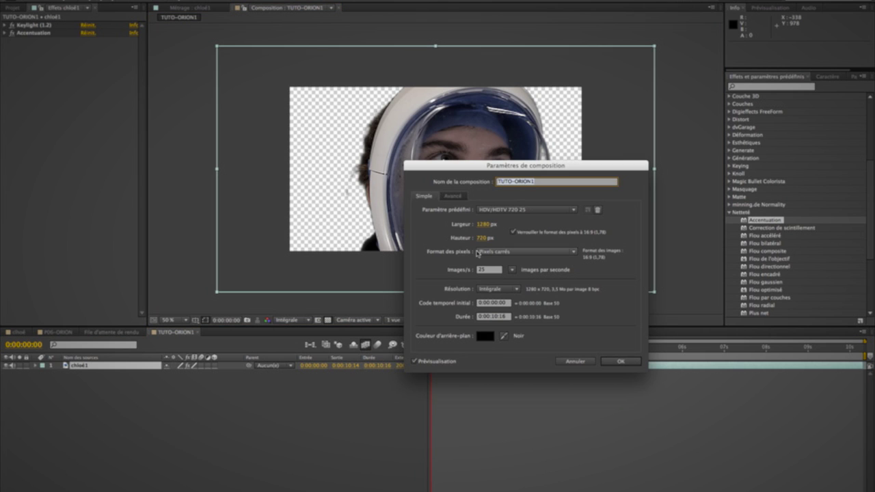
pyautogui.click(533, 210)
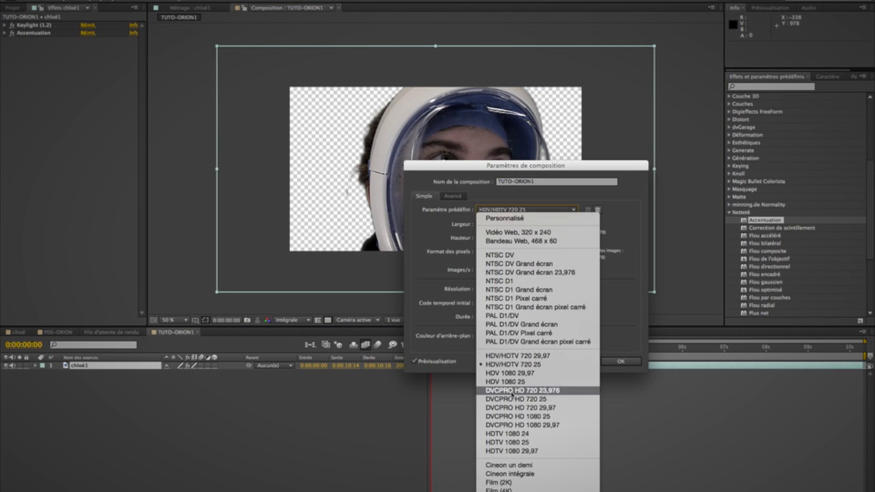
pyautogui.click(537, 442)
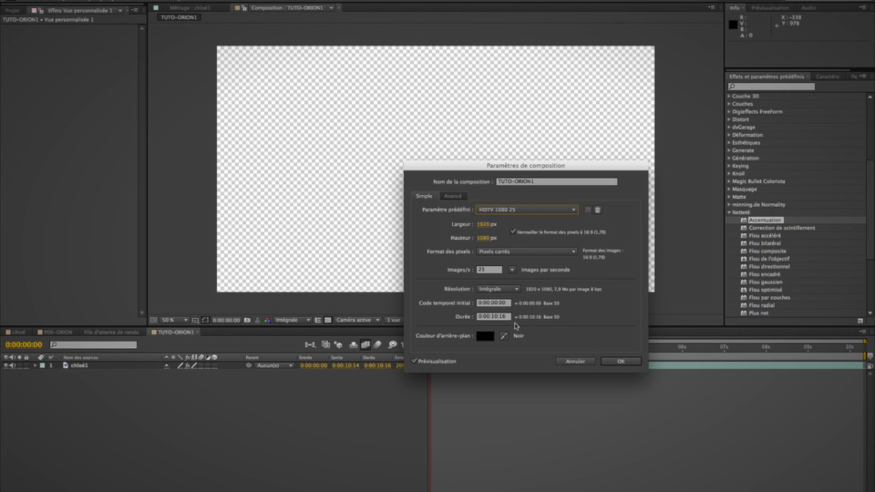
pyautogui.click(622, 362)
pyautogui.moveTo(471, 355); pyautogui.dragTo(416, 352)
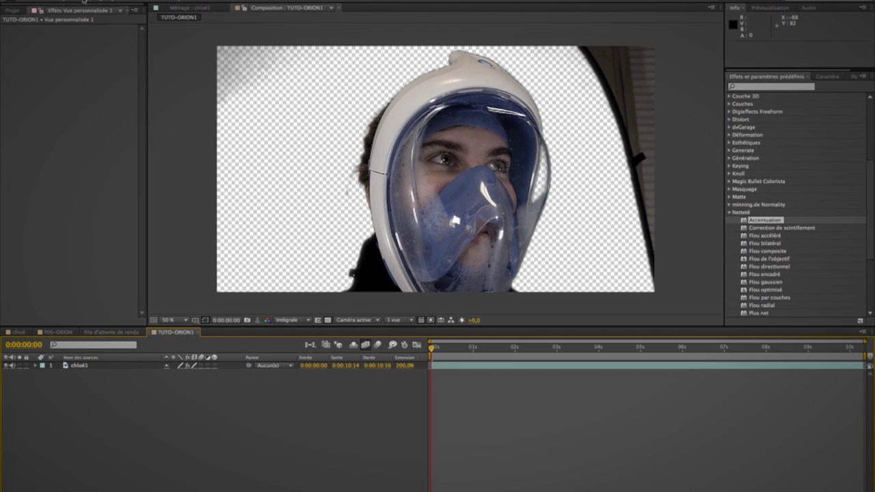
# Step: Draw a closed, curved seven-point mask loosely around the helmet and shoulders on the footage layer
pyautogui.moveTo(449, 40); pyautogui.dragTo(550, 89)
pyautogui.moveTo(566, 169); pyautogui.dragTo(567, 207)
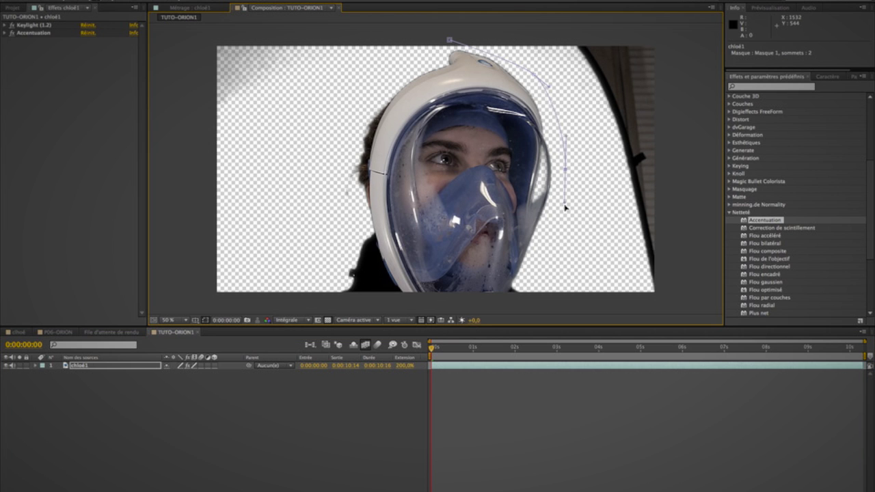
pyautogui.moveTo(562, 273); pyautogui.dragTo(535, 305)
pyautogui.moveTo(451, 304); pyautogui.dragTo(303, 307)
pyautogui.click(328, 299)
pyautogui.click(318, 137)
pyautogui.click(450, 41)
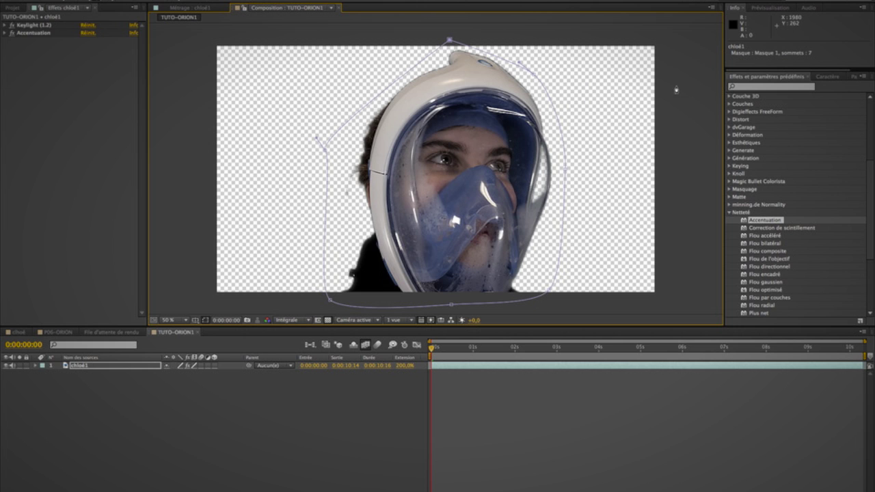
# Step: Refine the mask by smoothing its curves at the back and top of the helmet and widening its visor side
pyautogui.moveTo(321, 143); pyautogui.dragTo(338, 71)
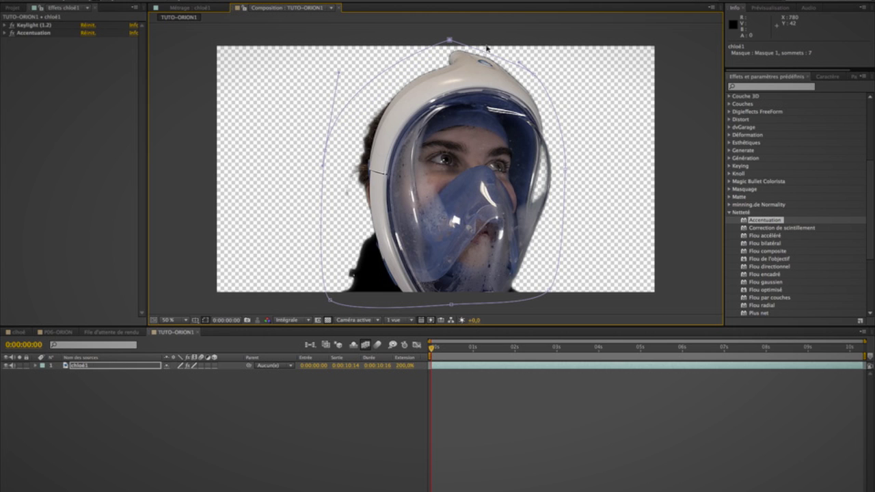
pyautogui.moveTo(449, 40); pyautogui.dragTo(383, 33)
pyautogui.moveTo(461, 39); pyautogui.dragTo(461, 32)
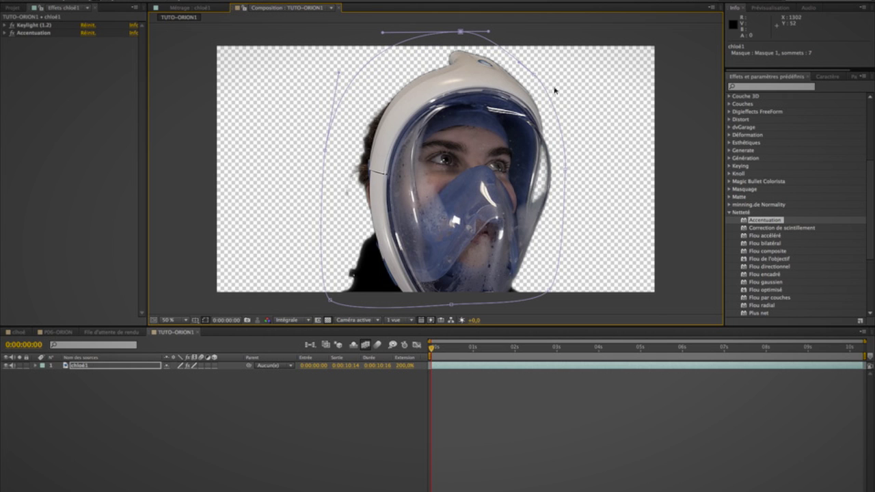
pyautogui.moveTo(531, 74); pyautogui.dragTo(553, 84)
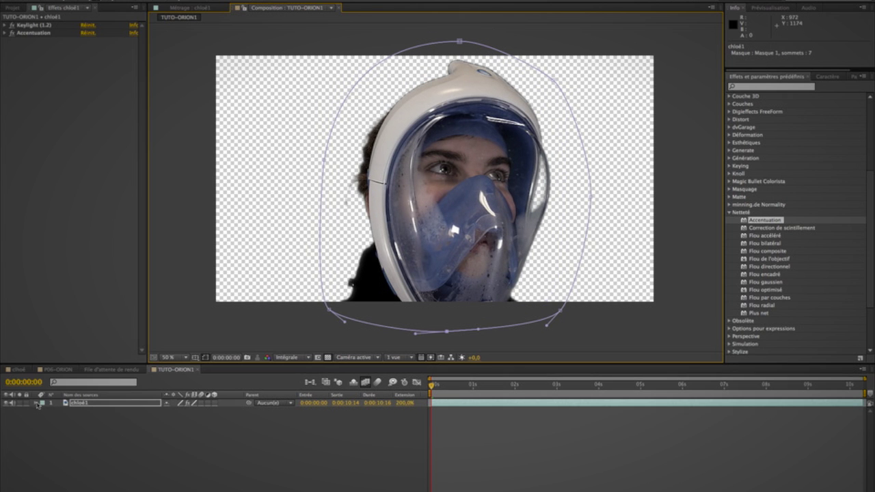
# Step: Reveal Masque 1's properties on the footage layer and start keyframing Tracé du masque at 0:00:00:00
pyautogui.click(36, 403)
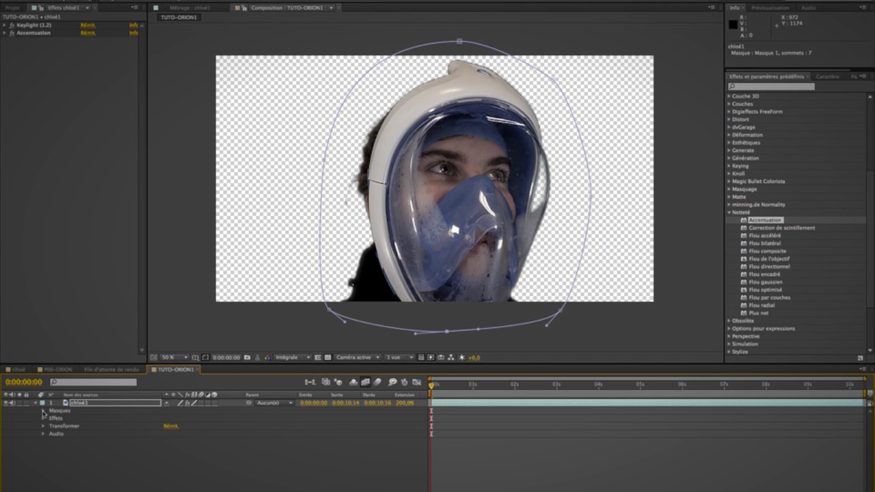
pyautogui.click(43, 411)
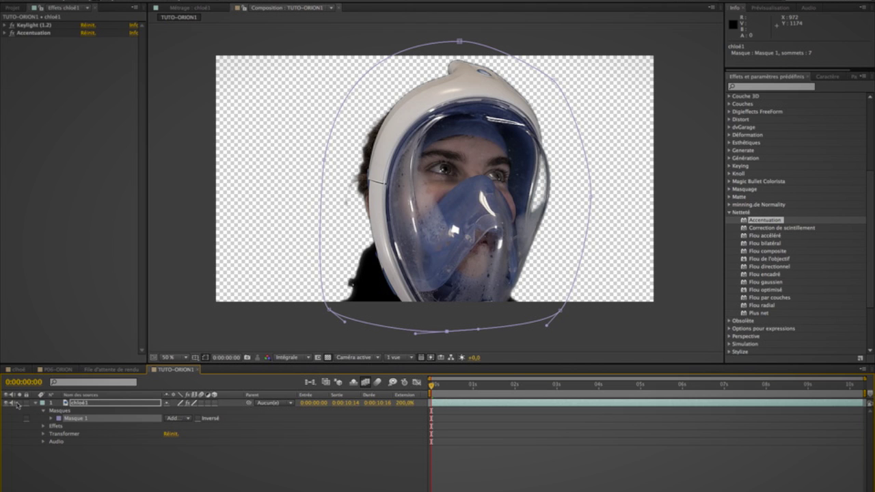
pyautogui.click(50, 419)
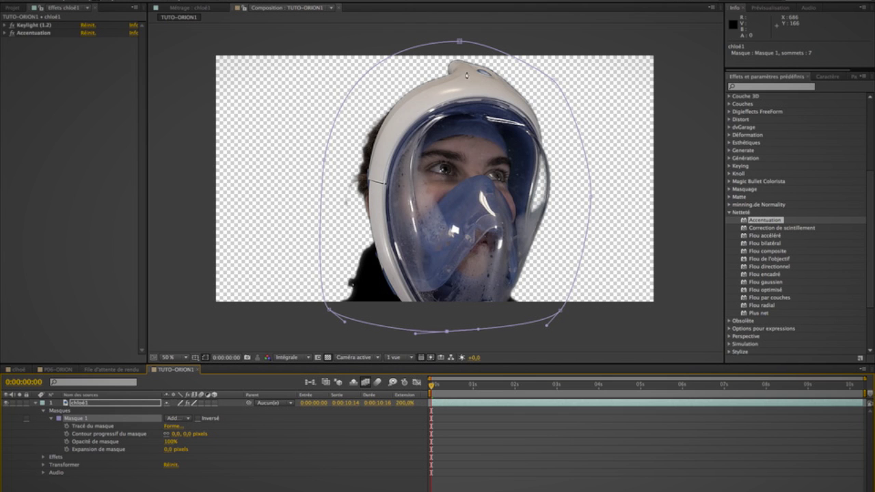
pyautogui.click(67, 426)
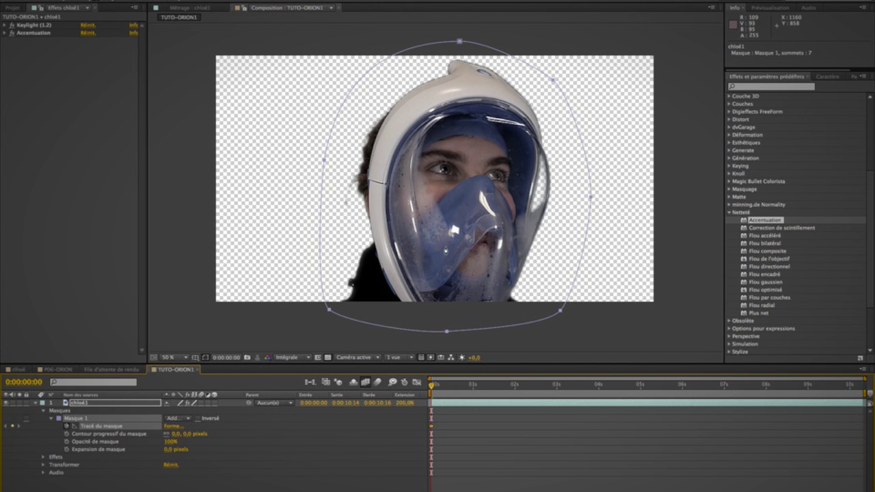
# Step: At 0:00:10:14, reshape Masque 1 by moving its points to fit loosely around the front-facing helmet
pyautogui.click(860, 387)
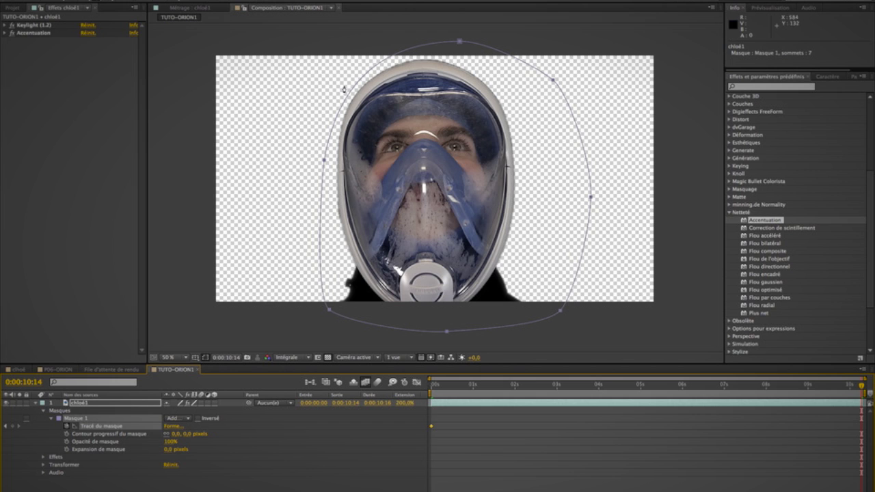
pyautogui.moveTo(459, 41); pyautogui.dragTo(422, 44)
pyautogui.moveTo(325, 160); pyautogui.dragTo(294, 176)
pyautogui.moveTo(328, 308); pyautogui.dragTo(306, 311)
pyautogui.moveTo(448, 335); pyautogui.dragTo(429, 328)
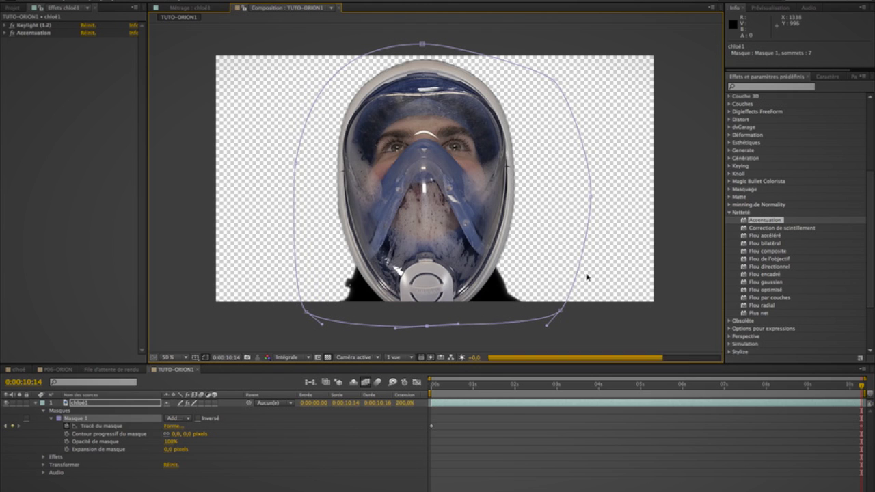
pyautogui.moveTo(592, 198); pyautogui.dragTo(538, 219)
pyautogui.moveTo(561, 309); pyautogui.dragTo(509, 311)
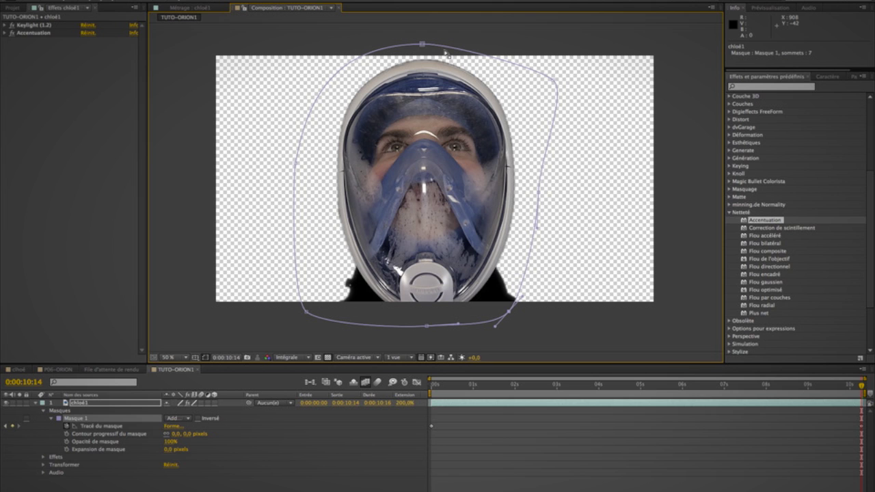
pyautogui.moveTo(556, 80); pyautogui.dragTo(514, 73)
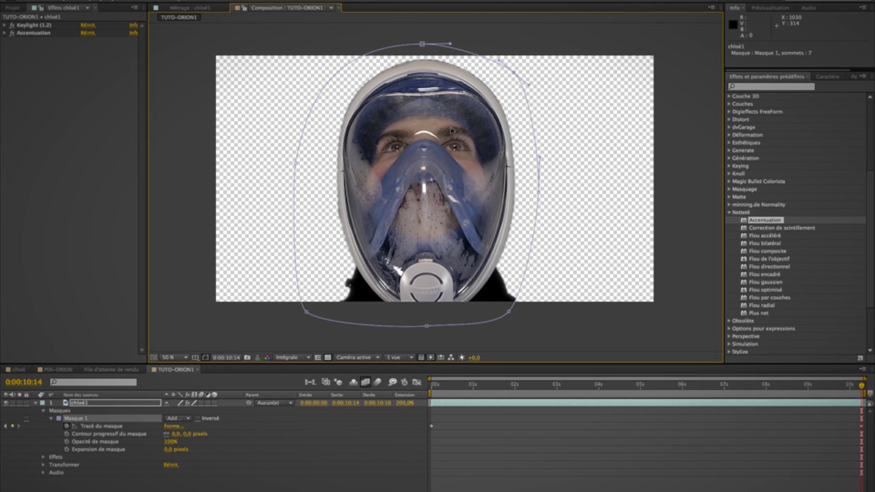
# Step: At 0:00:05:06, reshape Masque 1 by moving its points and curve handles to fit loosely around the helmet
pyautogui.click(645, 384)
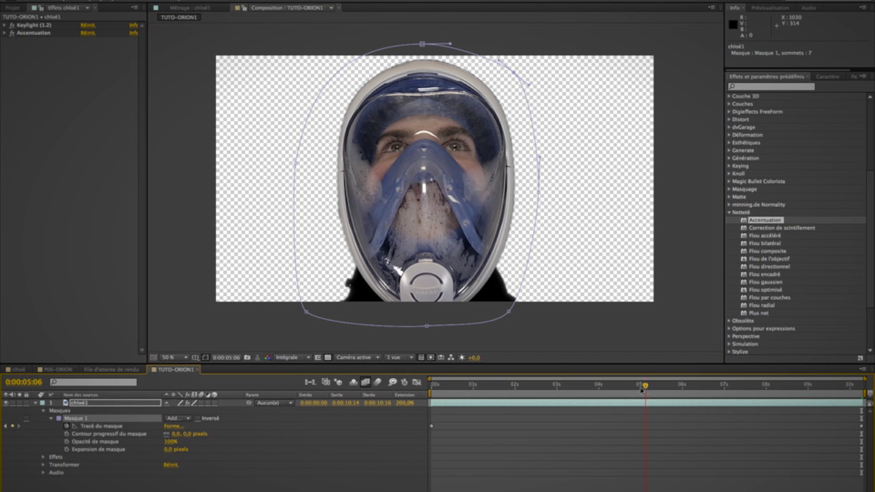
pyautogui.moveTo(441, 43); pyautogui.dragTo(412, 39)
pyautogui.moveTo(535, 81); pyautogui.dragTo(513, 75)
pyautogui.moveTo(564, 197); pyautogui.dragTo(541, 199)
pyautogui.moveTo(309, 187); pyautogui.dragTo(287, 190)
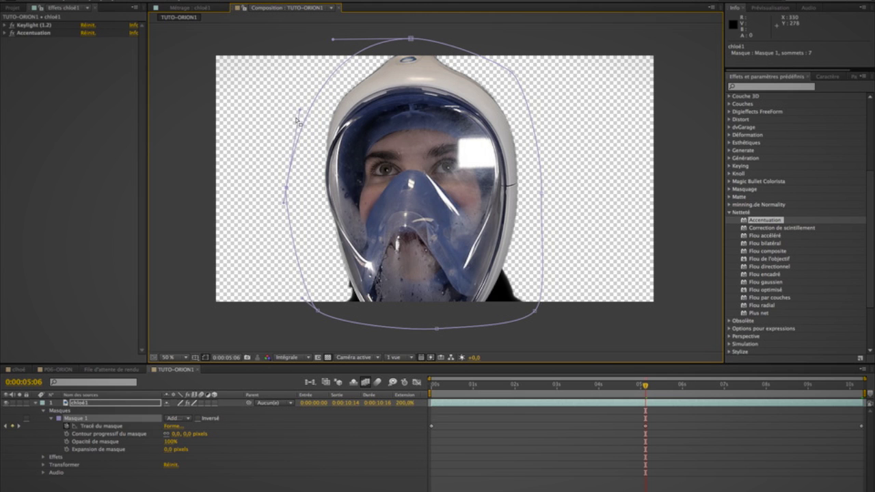
pyautogui.moveTo(299, 111); pyautogui.dragTo(287, 127)
pyautogui.moveTo(553, 197)
pyautogui.mouseDown()
pyautogui.moveTo(560, 192)
pyautogui.moveTo(555, 197)
pyautogui.mouseUp()
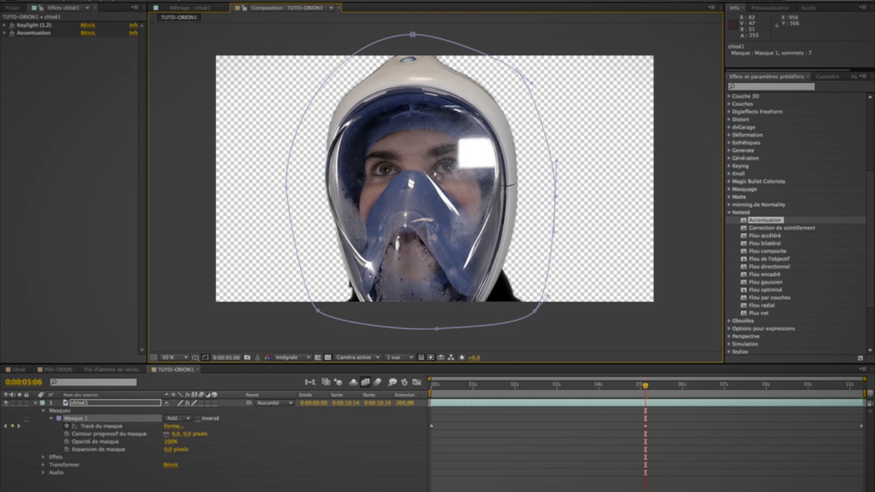
pyautogui.click(520, 75)
pyautogui.moveTo(537, 88); pyautogui.dragTo(543, 113)
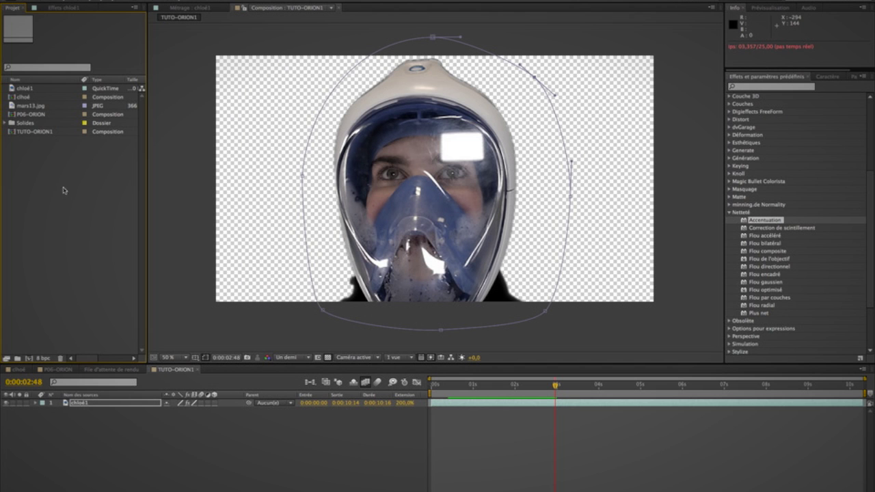
# Step: Create a new composition with the HDV/HDTV 720 25 preset and rename it TUTO-ORION
pyautogui.click(29, 359)
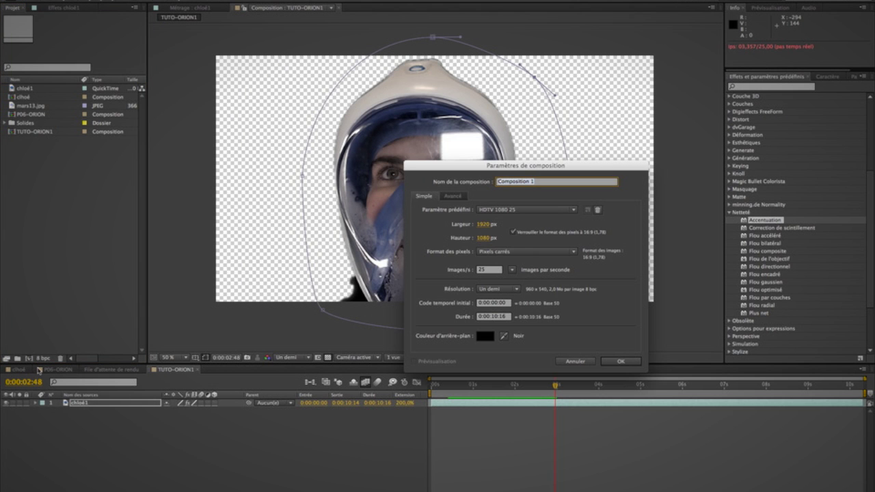
pyautogui.click(551, 212)
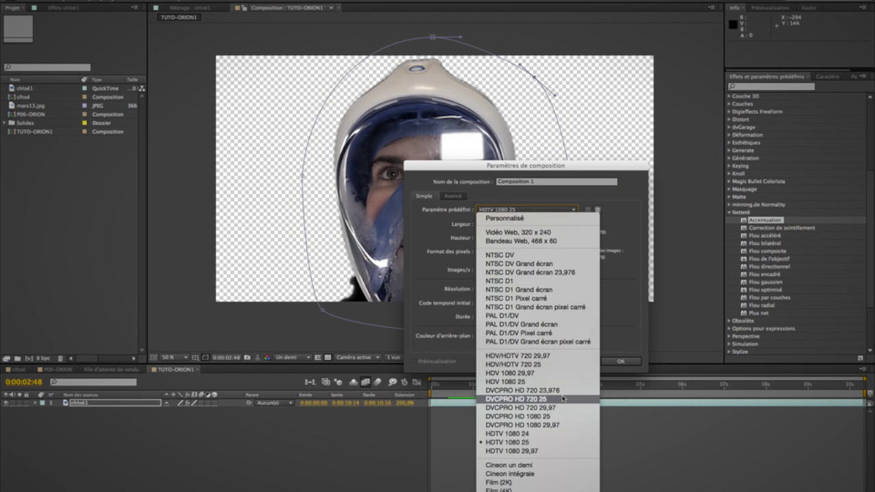
pyautogui.click(540, 365)
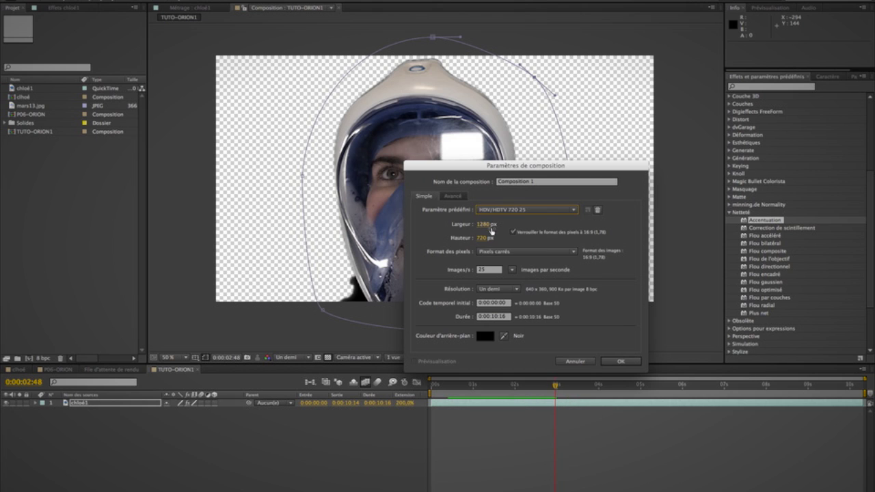
pyautogui.click(622, 362)
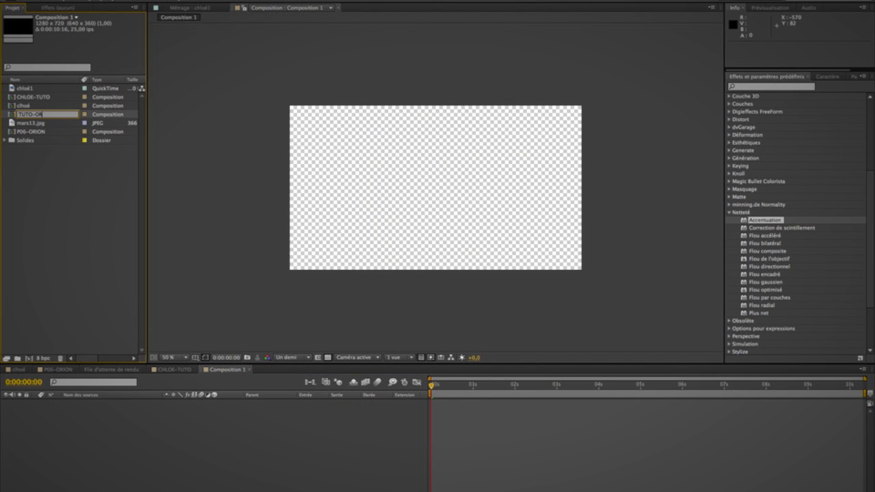
pyautogui.press('Return')
pyautogui.write('TUTO-ORION')
pyautogui.press('Return')
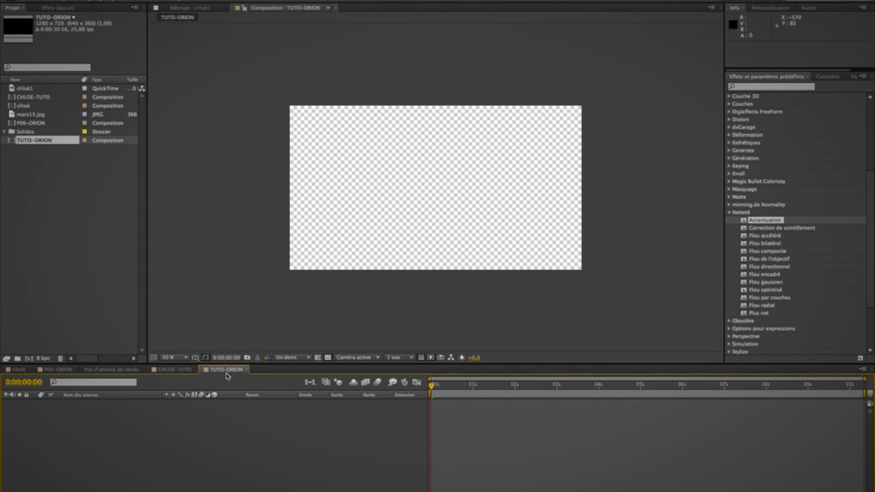
# Step: Close the chloé and P06-ORION compositions in the timeline and add a black 1280 x 720 solid named LETTERBOX to TUTO-ORION
pyautogui.click(72, 365)
pyautogui.click(34, 365)
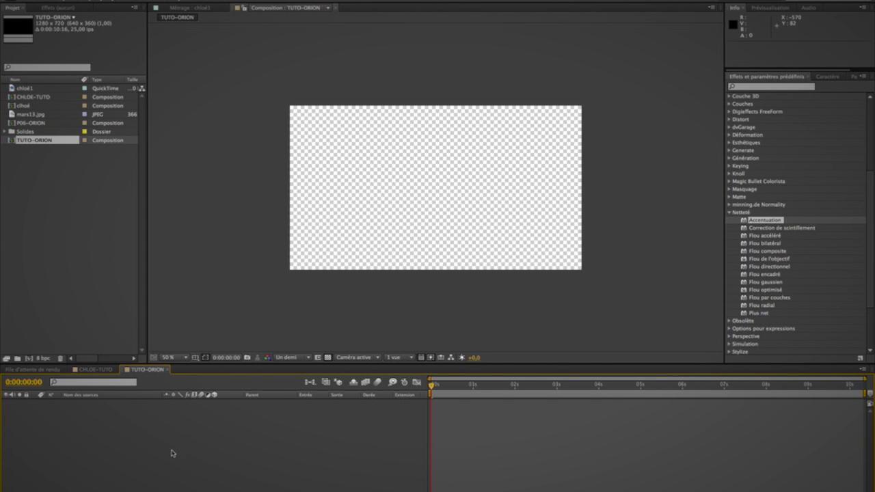
pyautogui.hotkey('ctrl', 'y')
pyautogui.moveTo(628, 313); pyautogui.dragTo(510, 86)
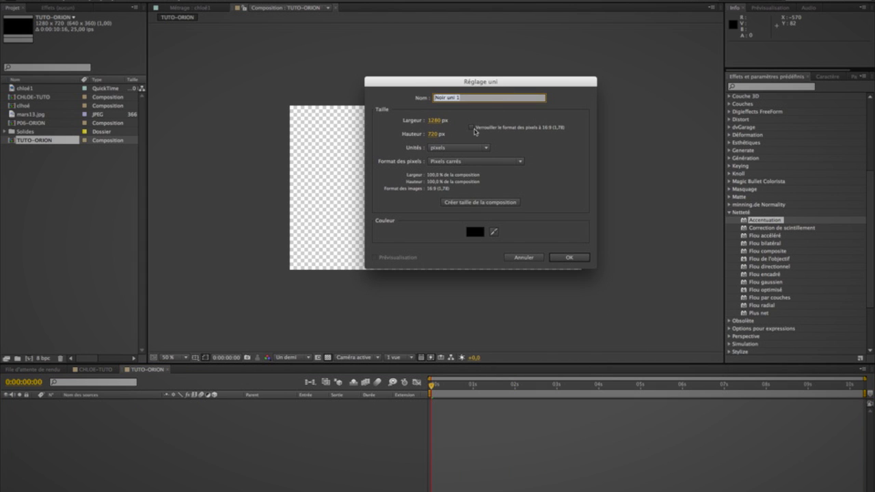
pyautogui.write('LETTERBOX')
pyautogui.click(572, 259)
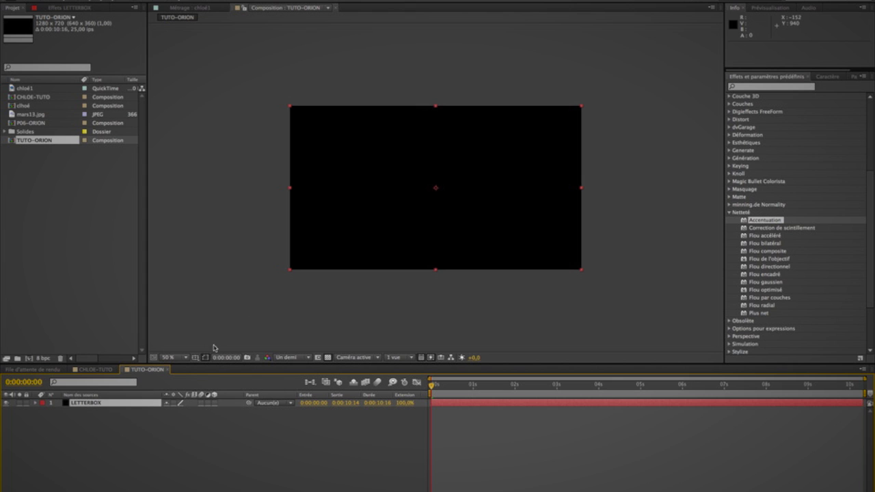
# Step: Show the title/action safe guides, cut LETTERBOX with an inverted rectangular mask spanning the full width between the inner guides, and lock the layer
pyautogui.click(196, 358)
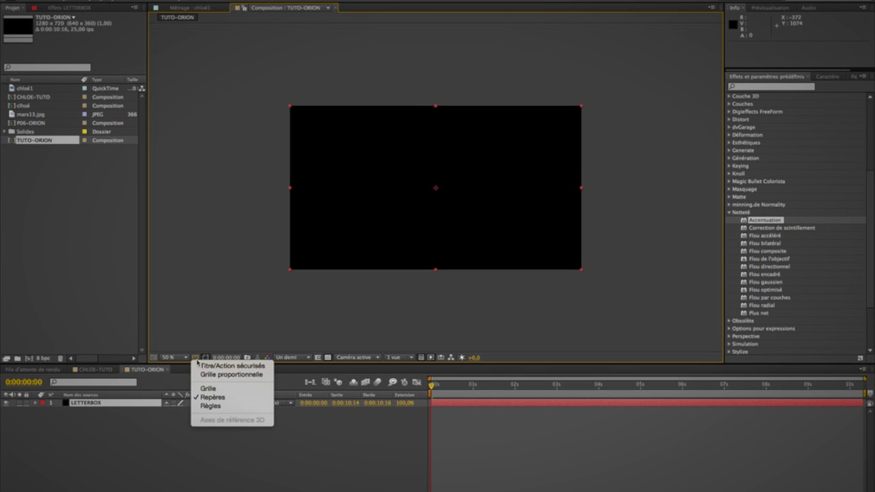
pyautogui.click(227, 367)
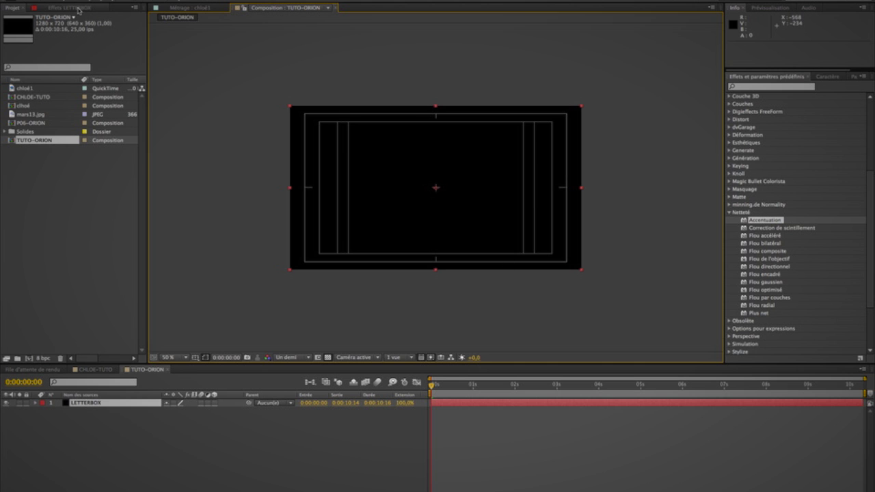
pyautogui.click(172, 358)
pyautogui.click(195, 375)
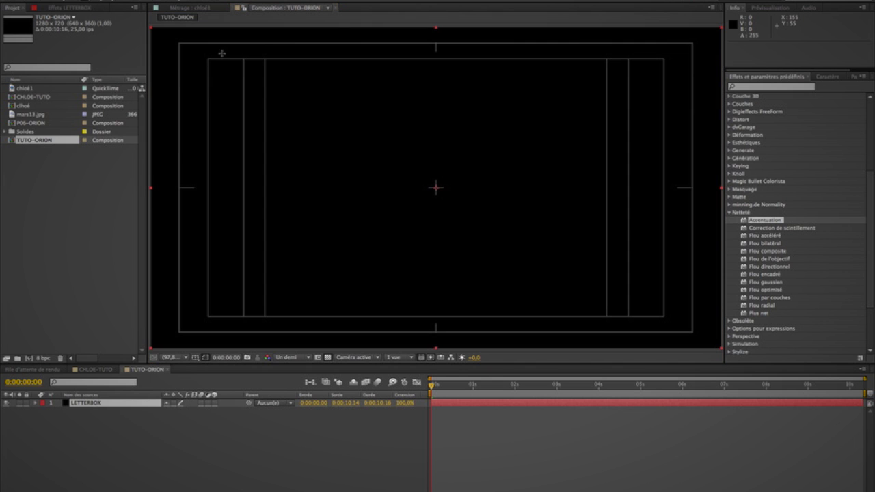
pyautogui.moveTo(209, 59)
pyautogui.mouseDown()
pyautogui.moveTo(267, 76)
pyautogui.moveTo(670, 297)
pyautogui.moveTo(694, 333)
pyautogui.mouseUp()
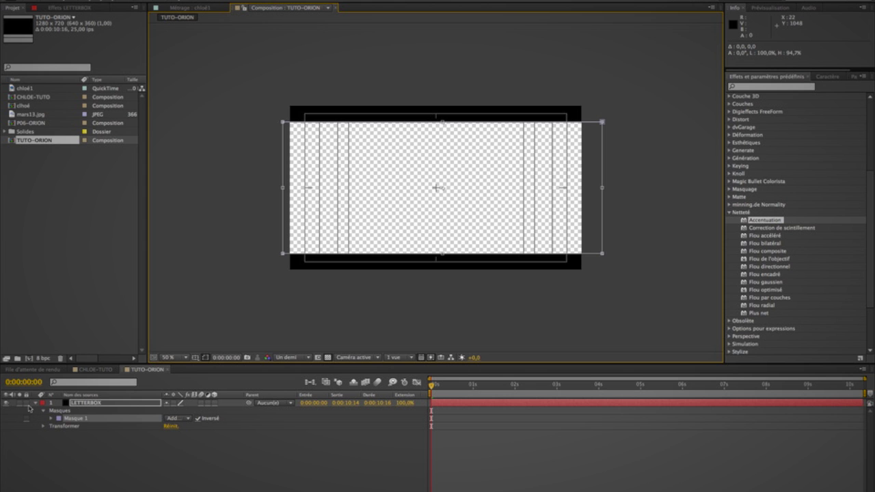
pyautogui.click(27, 403)
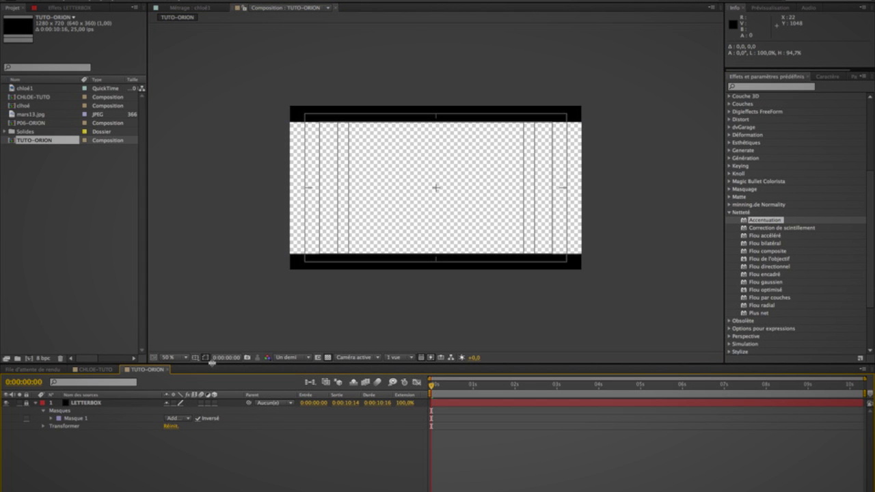
# Step: Add the CHLOE-TUTO composition beneath LETTERBOX and place mars13.jpg below it as the background
pyautogui.click(186, 357)
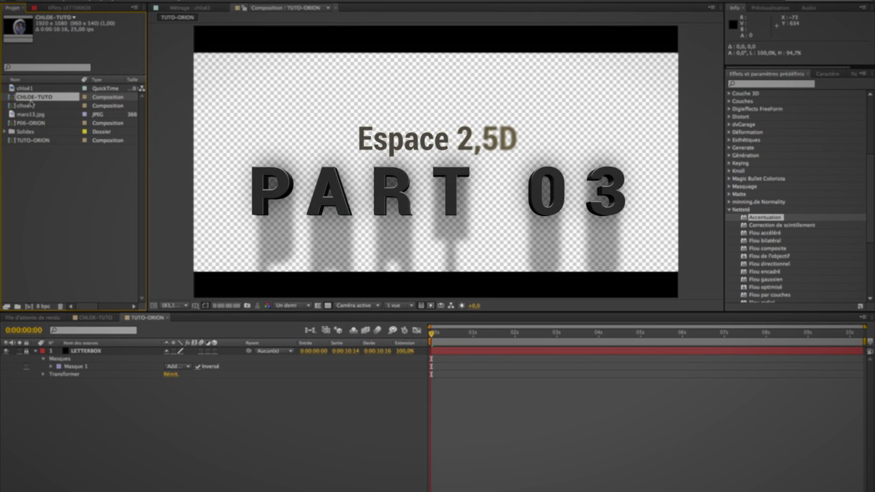
pyautogui.click(16, 105)
pyautogui.click(12, 98)
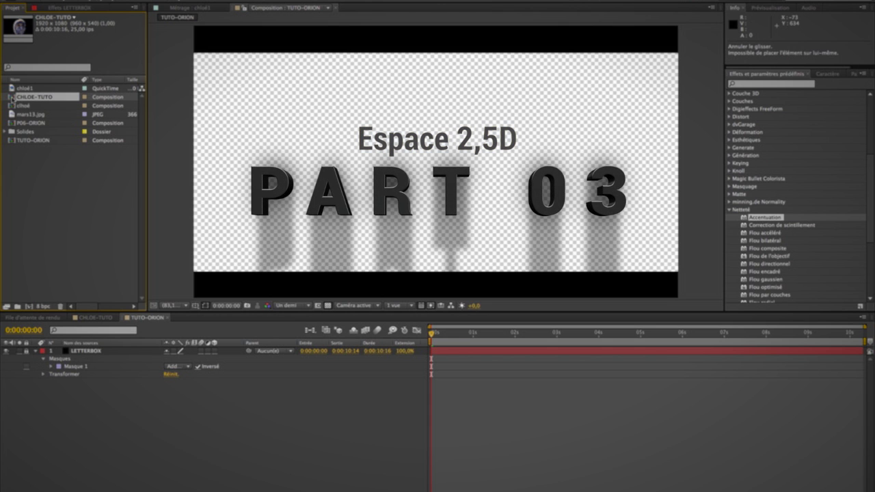
pyautogui.moveTo(9, 98); pyautogui.dragTo(74, 398)
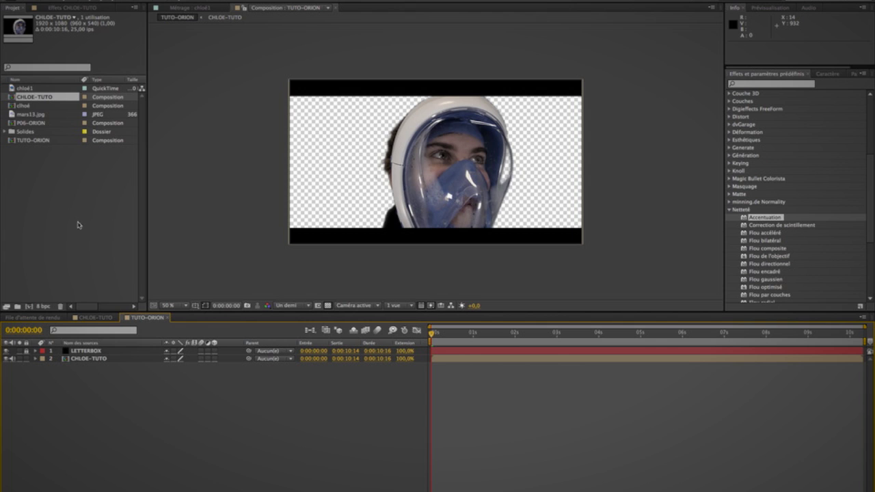
pyautogui.moveTo(33, 114); pyautogui.dragTo(51, 398)
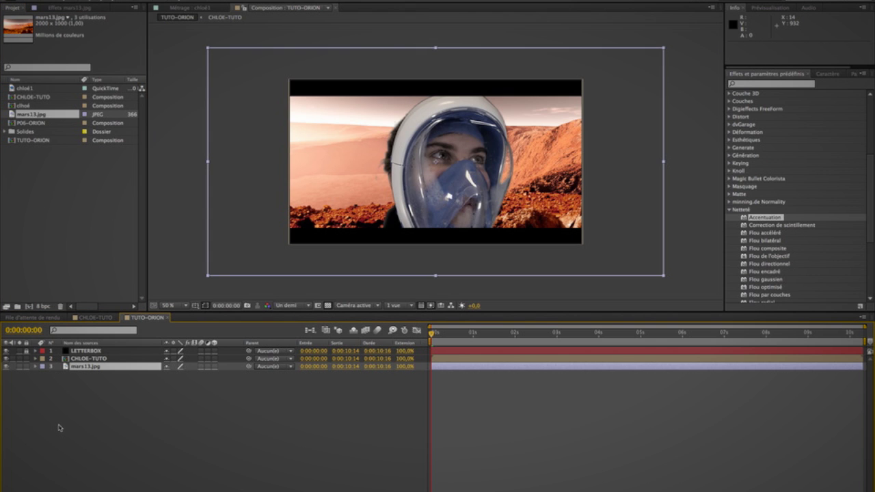
pyautogui.click(59, 428)
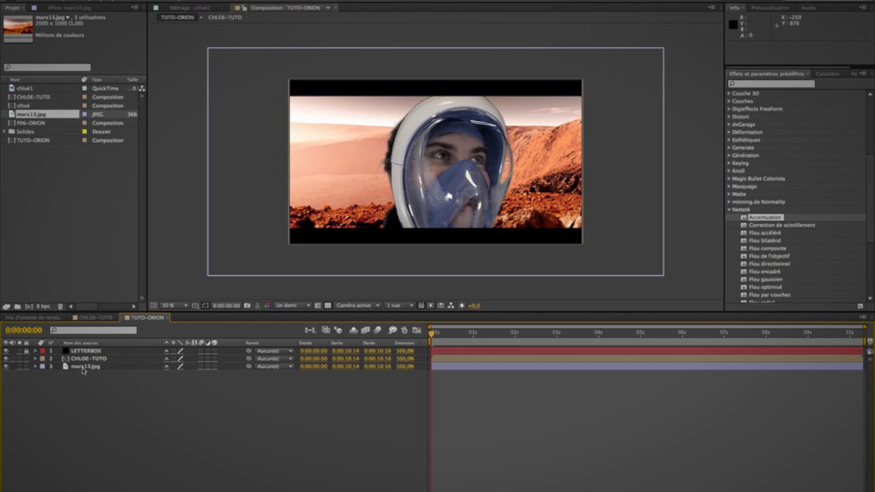
# Step: Compare the image with and without CHLOE-TUTO, and turn the mars13.jpg and CHLOE-TUTO layers into 3D layers
pyautogui.click(6, 358)
pyautogui.click(6, 358)
pyautogui.click(7, 358)
pyautogui.click(6, 358)
pyautogui.click(214, 367)
pyautogui.click(214, 358)
# Step: Try moving the mars13.jpg layer with its 3D axis handles in the composition view, and undo it
pyautogui.click(81, 367)
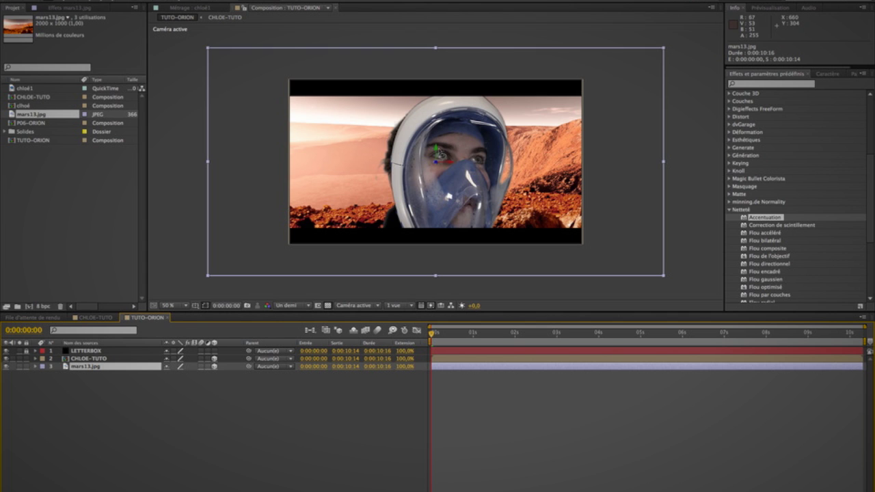
pyautogui.moveTo(439, 150)
pyautogui.mouseDown()
pyautogui.moveTo(436, 159)
pyautogui.moveTo(457, 144)
pyautogui.moveTo(442, 166)
pyautogui.mouseUp()
pyautogui.hotkey('ctrl', 'z')
pyautogui.hotkey('ctrl', 'z')
# Step: Split the composition view into two horizontal views and push mars13.jpg back in the Haut view to a Z position of 376
pyautogui.click(399, 305)
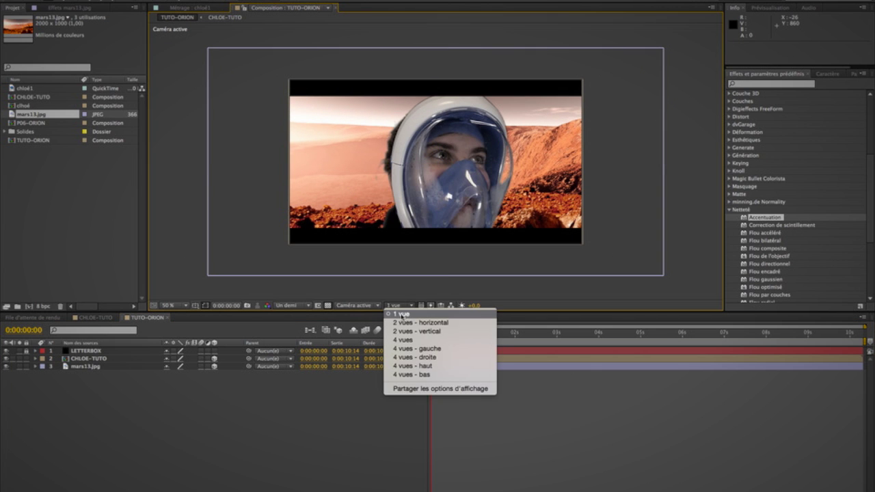
pyautogui.click(406, 323)
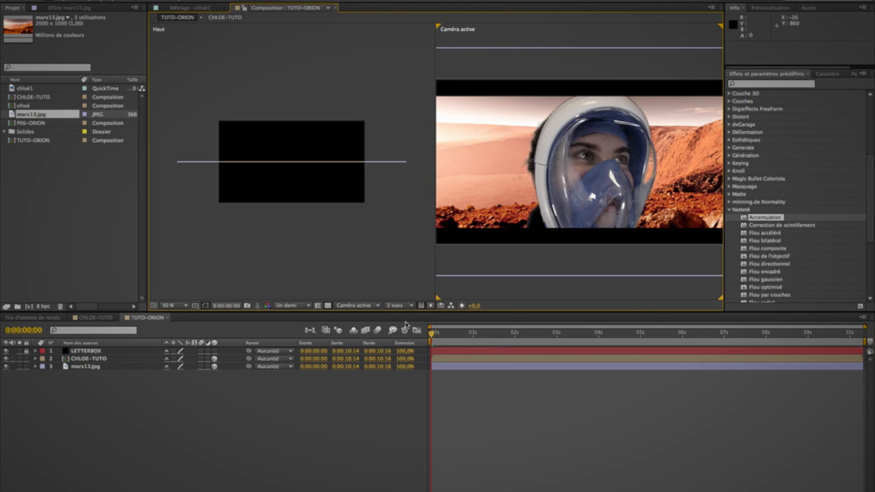
pyautogui.click(332, 161)
pyautogui.click(406, 162)
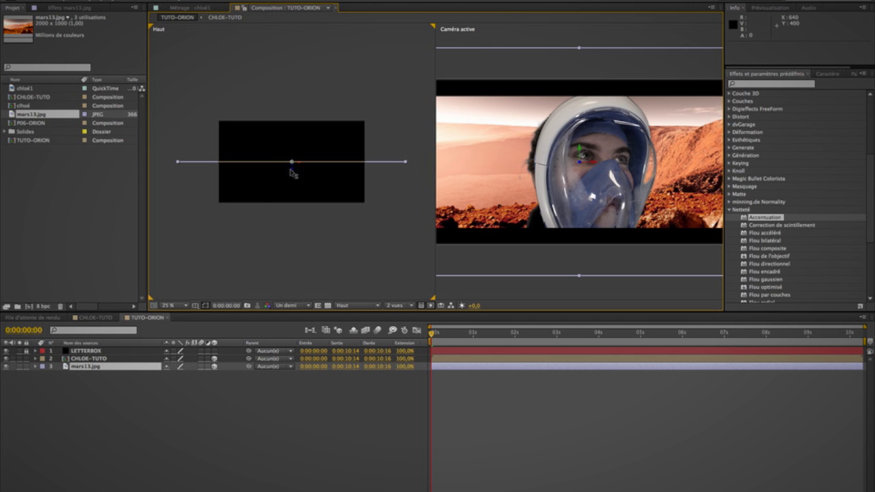
pyautogui.moveTo(293, 174); pyautogui.dragTo(292, 139)
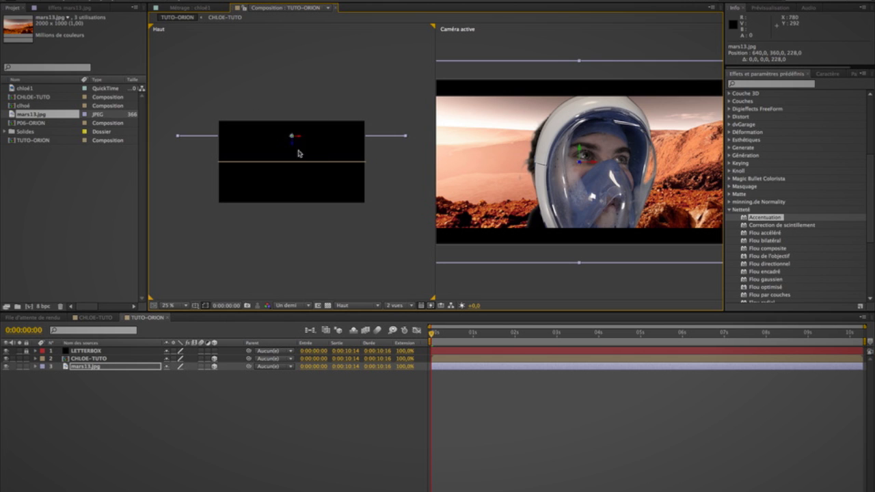
pyautogui.moveTo(291, 141)
pyautogui.mouseDown()
pyautogui.moveTo(294, 150)
pyautogui.moveTo(293, 127)
pyautogui.moveTo(293, 154)
pyautogui.moveTo(287, 128)
pyautogui.mouseUp()
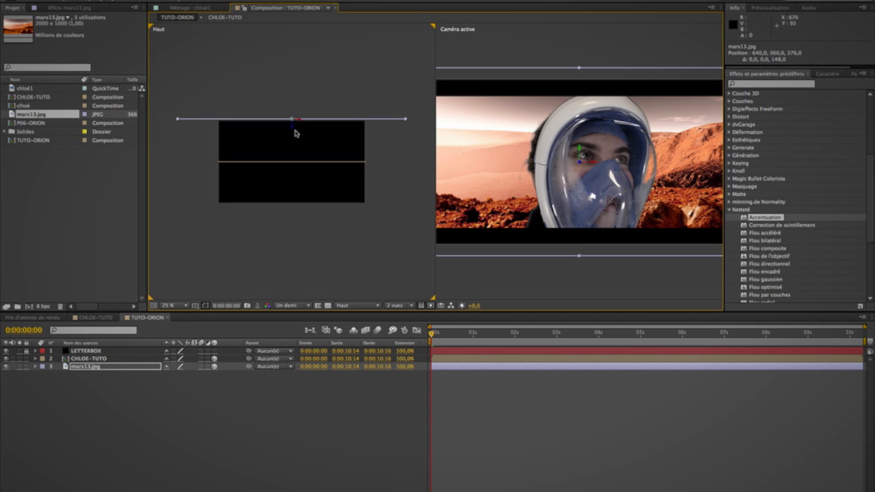
# Step: Bring the CHLOE-TUTO layer forward to a Z position of -104 and raise it to a Y position of 342
pyautogui.click(290, 163)
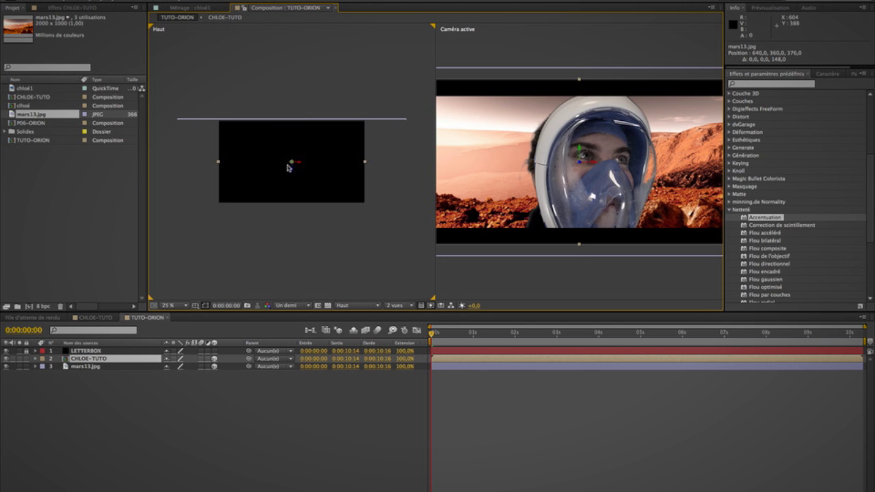
pyautogui.moveTo(294, 172); pyautogui.dragTo(286, 185)
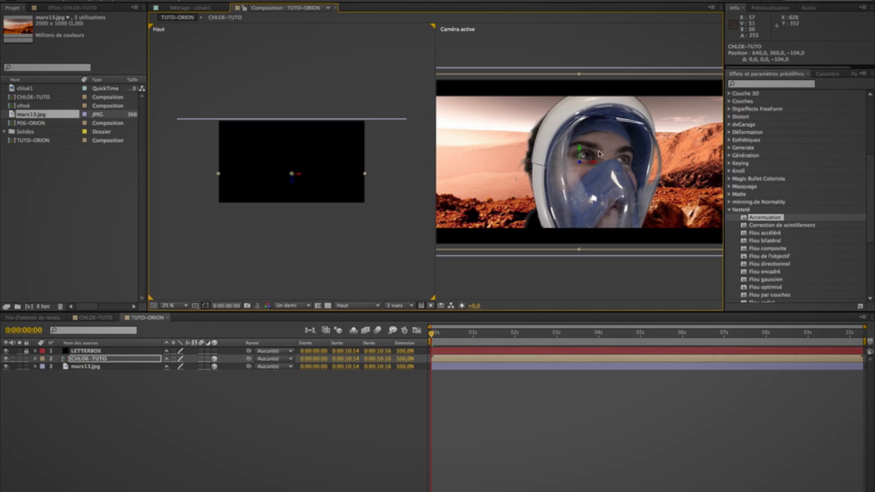
pyautogui.moveTo(578, 152); pyautogui.dragTo(577, 147)
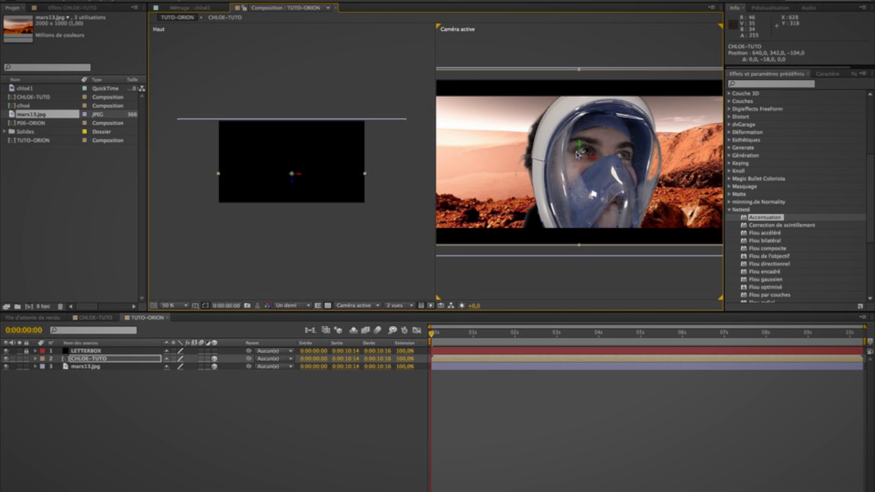
# Step: Add a two-node 28 mm camera named Caméra 1 to the TUTO-ORION composition
pyautogui.click(127, 395)
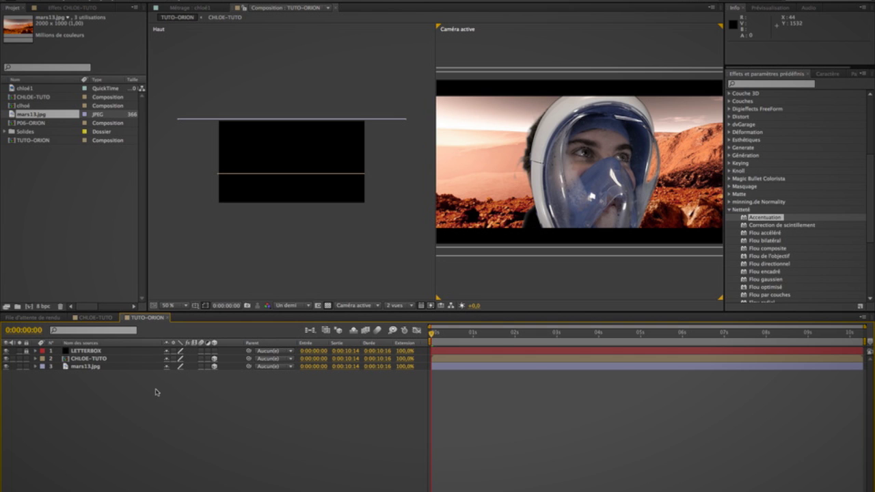
pyautogui.rightClick(156, 392)
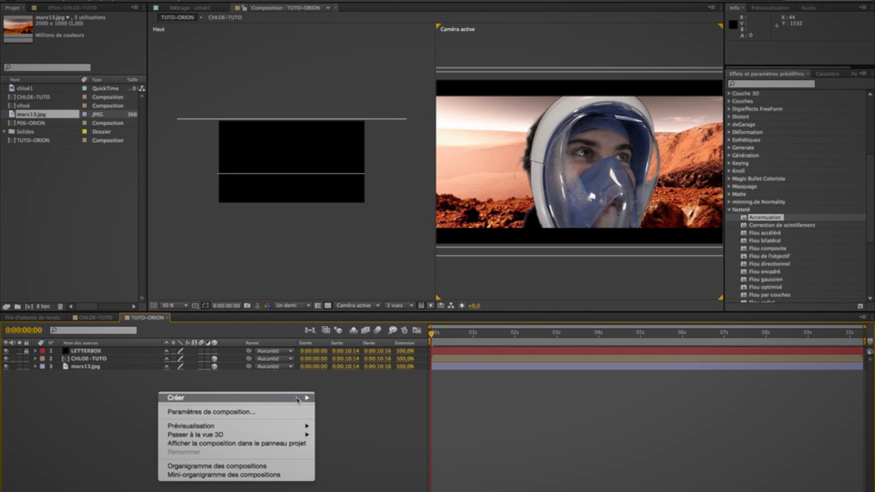
pyautogui.moveTo(298, 398)
pyautogui.click(342, 441)
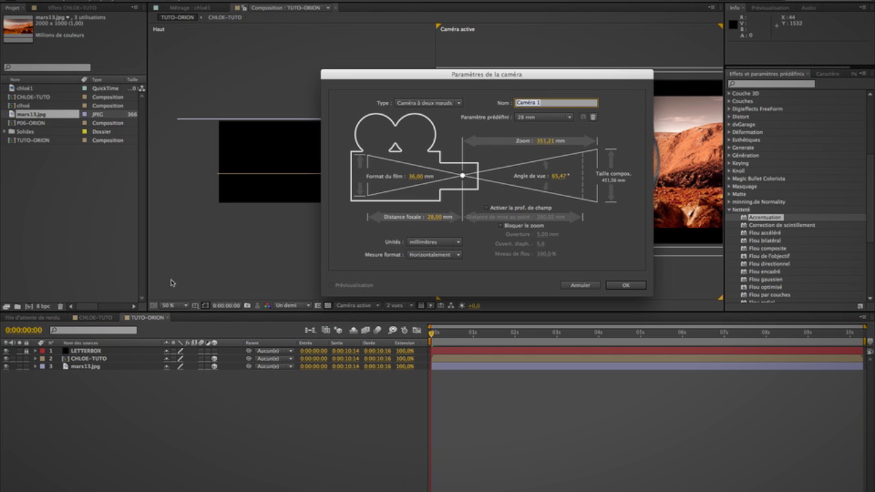
pyautogui.click(624, 285)
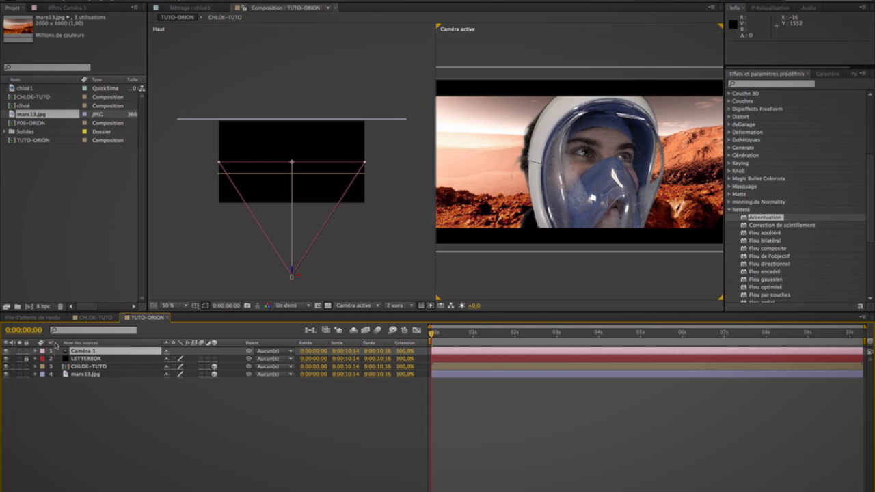
# Step: Expand the Transformer and Options Caméra properties of Caméra 1 and turn its Profondeur de champ on
pyautogui.click(26, 353)
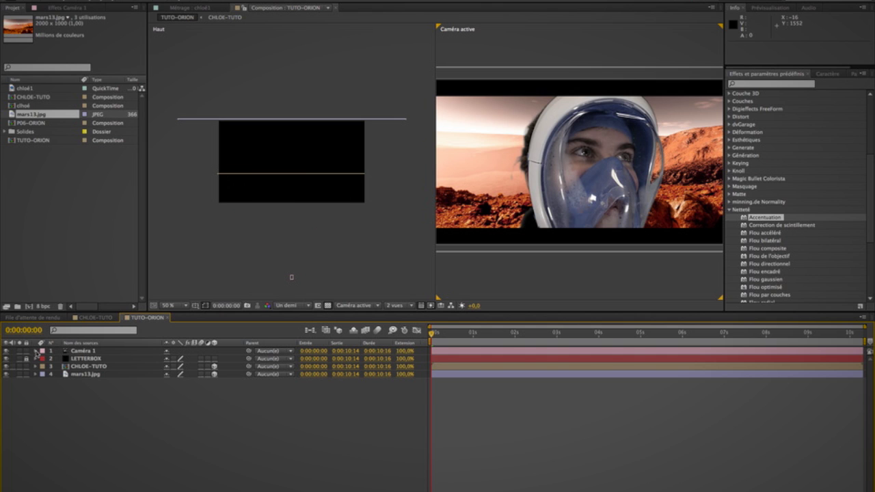
pyautogui.click(36, 351)
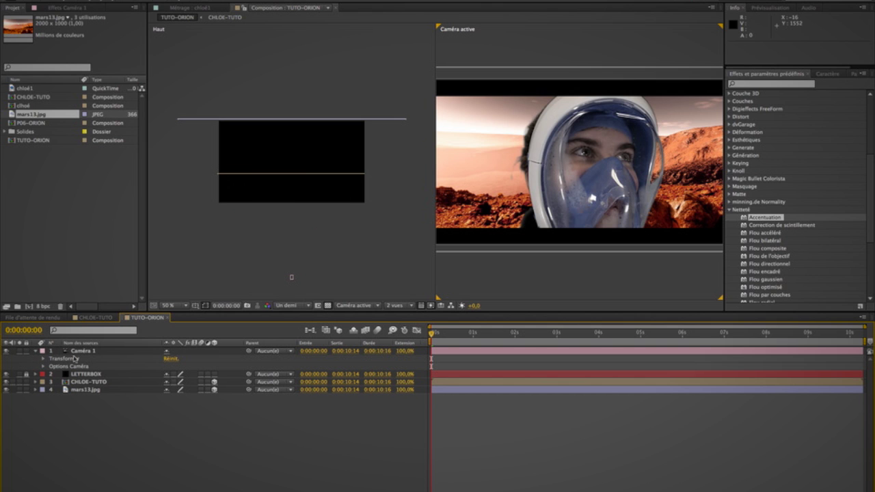
pyautogui.click(292, 280)
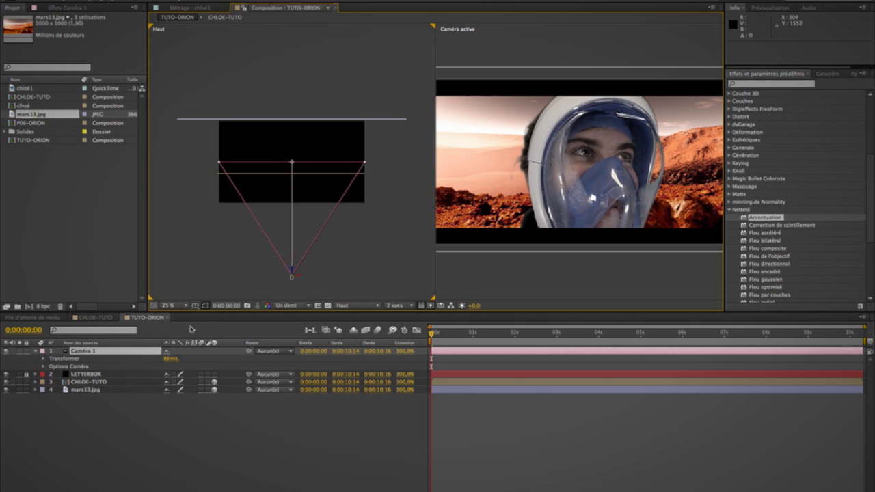
pyautogui.click(43, 360)
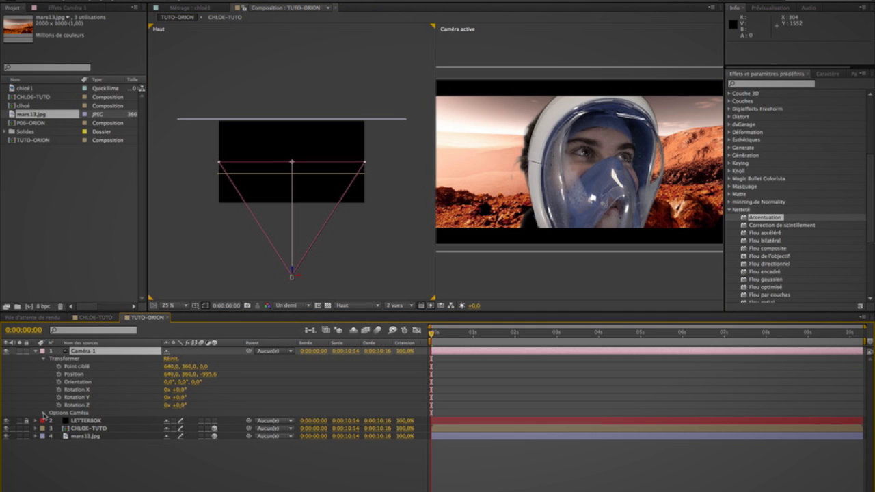
pyautogui.click(43, 413)
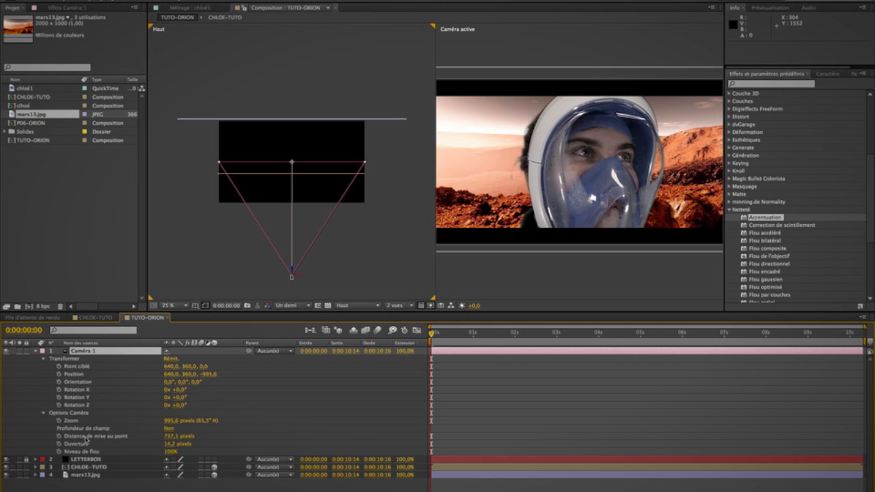
pyautogui.click(167, 428)
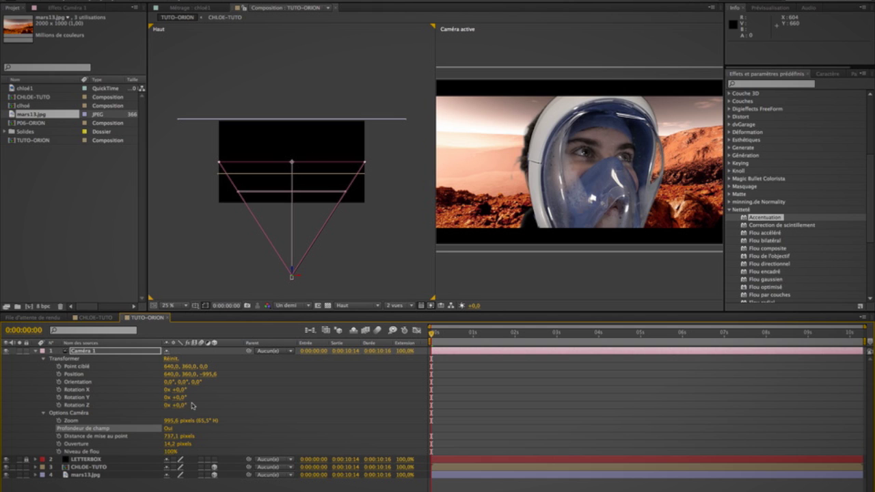
# Step: Set the Distance de mise au point of Caméra 1 to 896,1 pixels and its Ouverture to 478,2 pixels
pyautogui.moveTo(174, 444); pyautogui.dragTo(242, 445)
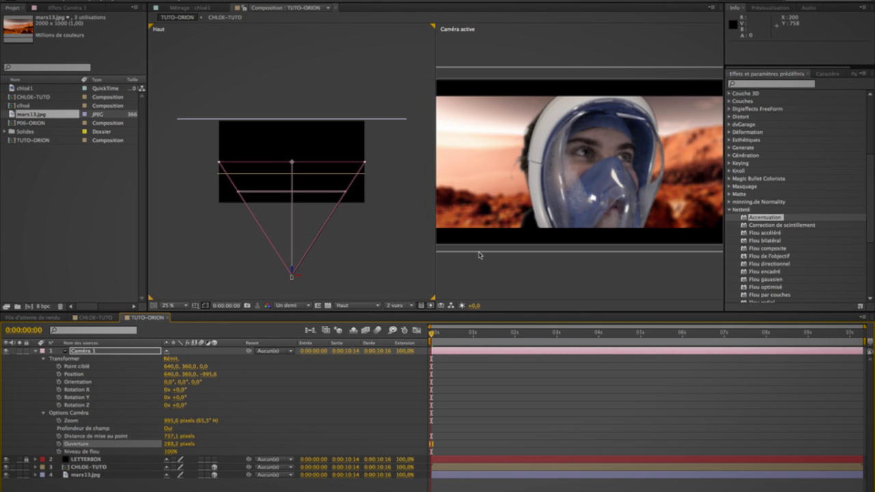
pyautogui.moveTo(171, 436); pyautogui.dragTo(179, 437)
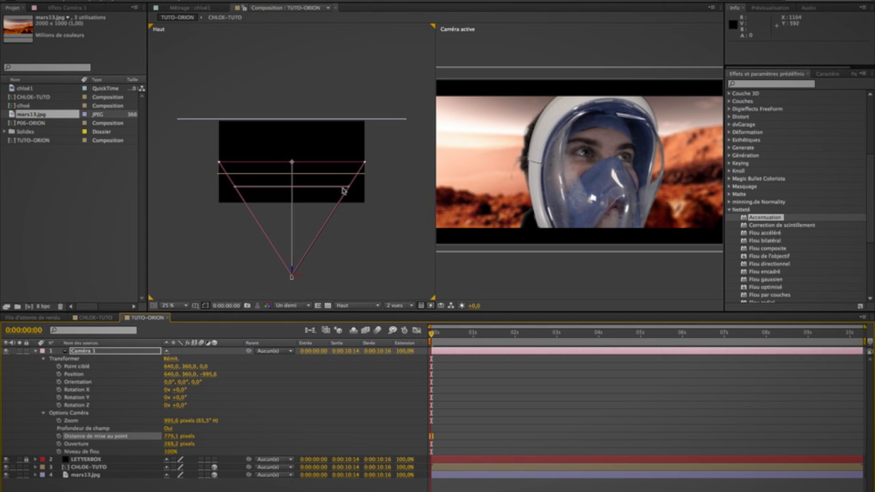
pyautogui.moveTo(169, 437); pyautogui.dragTo(171, 408)
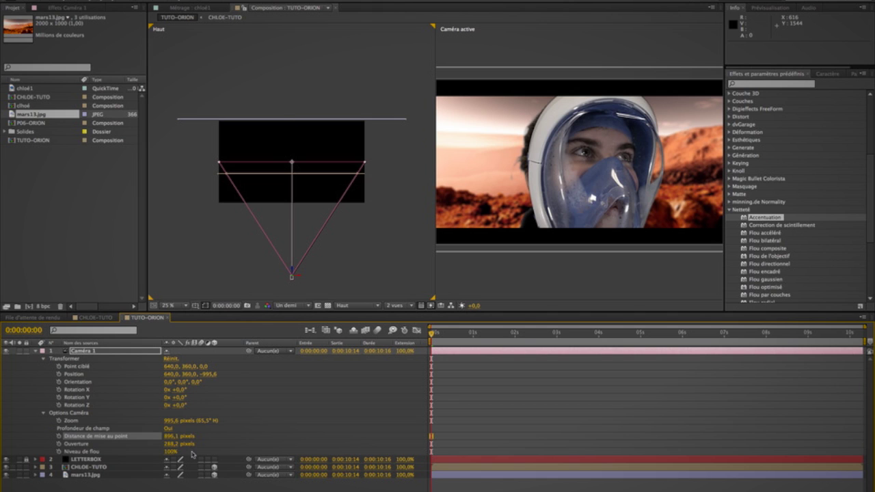
pyautogui.moveTo(174, 443); pyautogui.dragTo(252, 444)
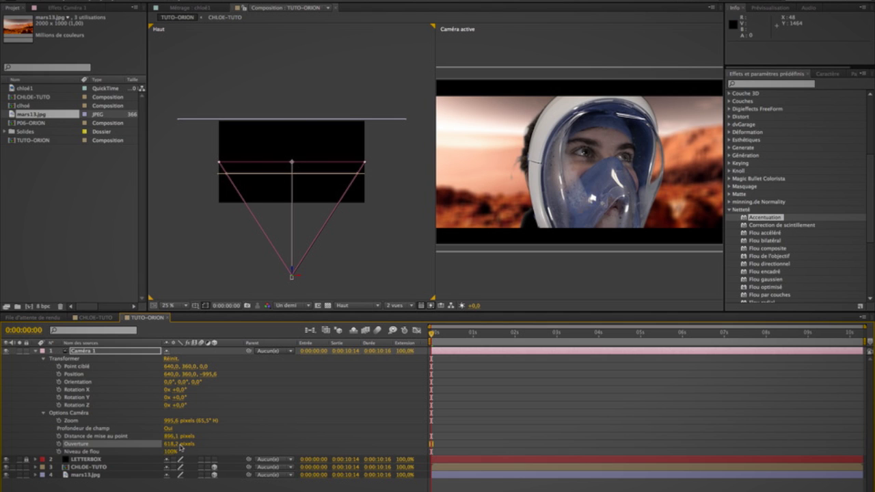
pyautogui.moveTo(182, 444); pyautogui.dragTo(134, 352)
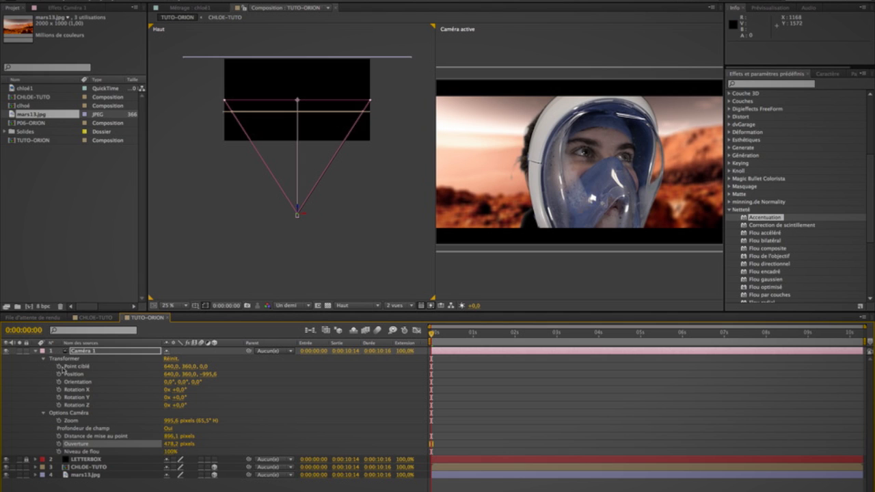
# Step: Animate all transform properties of Caméra 1, from a Z position of -1099,6 at the start to a closer position at Y 232 at 0:00:10:14
pyautogui.moveTo(59, 367); pyautogui.dragTo(59, 405)
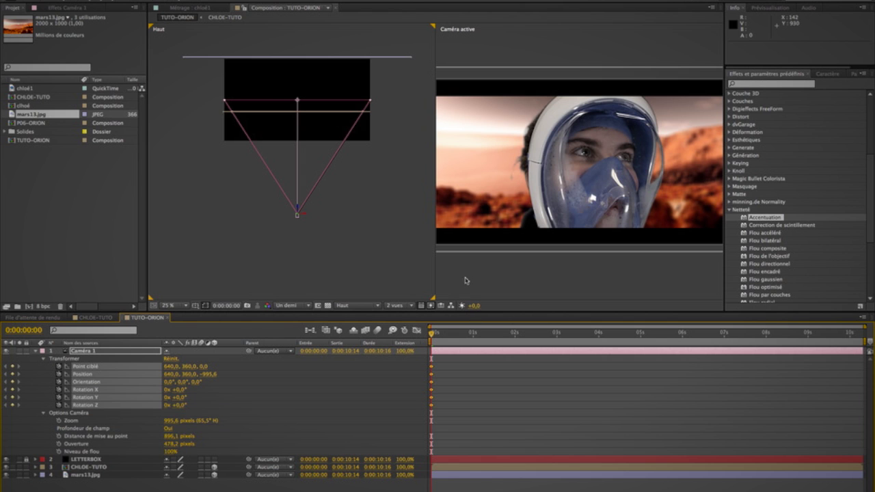
pyautogui.moveTo(298, 213); pyautogui.dragTo(297, 226)
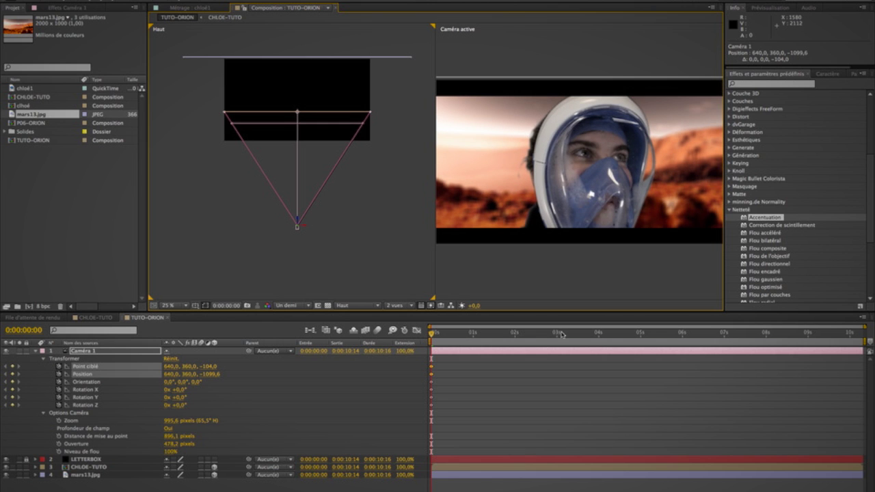
pyautogui.click(845, 332)
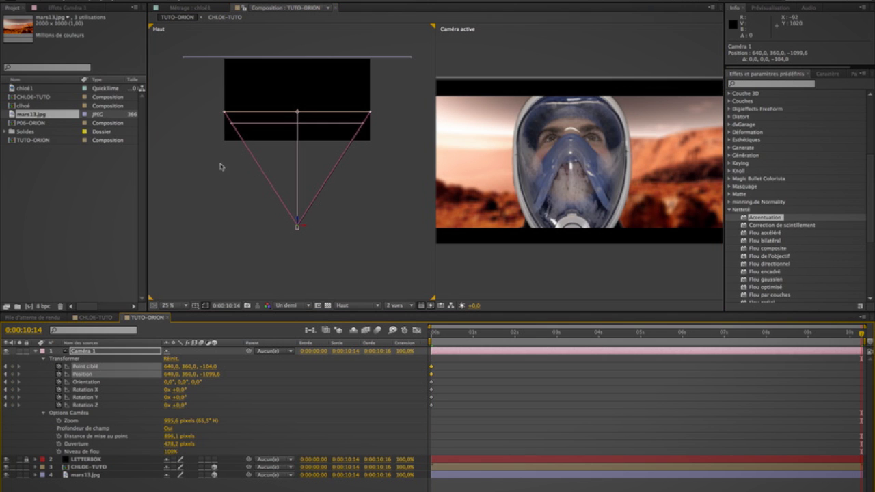
pyautogui.moveTo(297, 222); pyautogui.dragTo(296, 181)
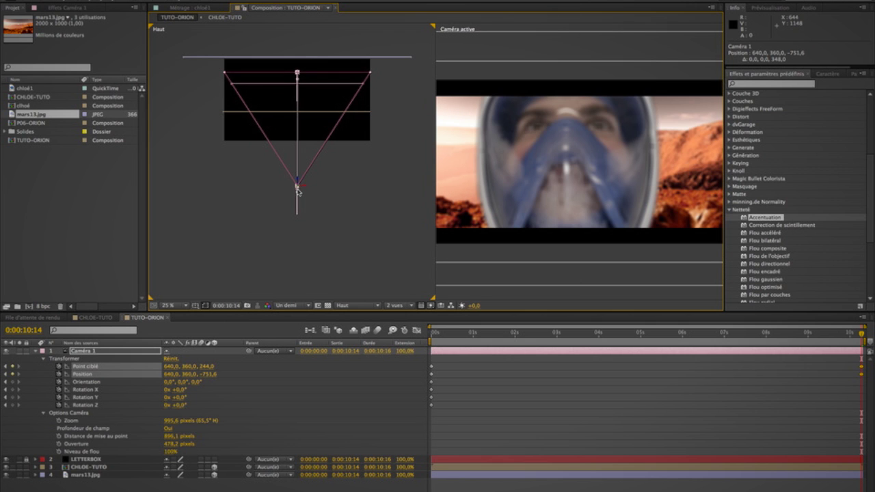
pyautogui.moveTo(300, 189); pyautogui.dragTo(298, 186)
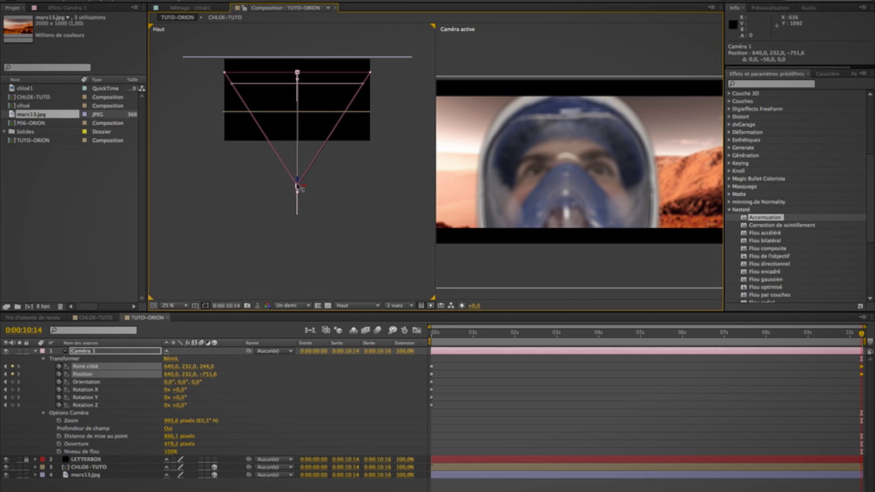
pyautogui.moveTo(299, 185); pyautogui.dragTo(297, 175)
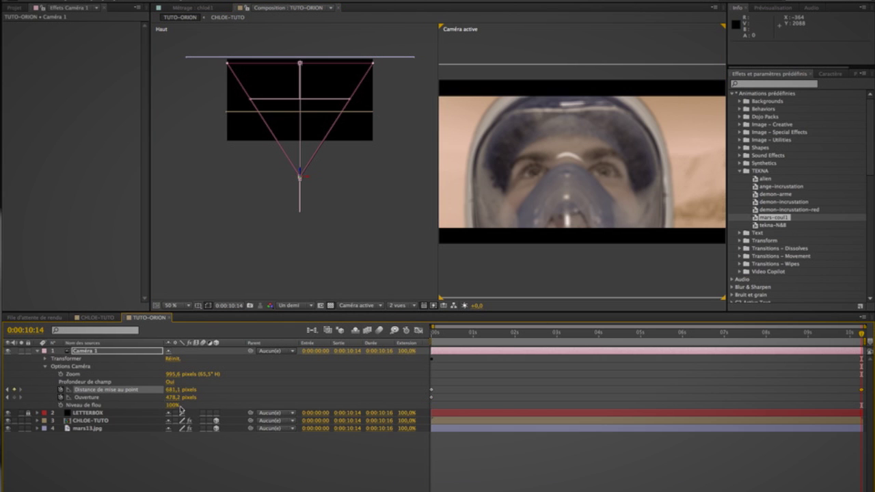
# Step: Set the camera's Distance de mise au point to 569,1 pixels at 0:00:10:14 and preview the animation from the start
pyautogui.moveTo(175, 389); pyautogui.dragTo(123, 392)
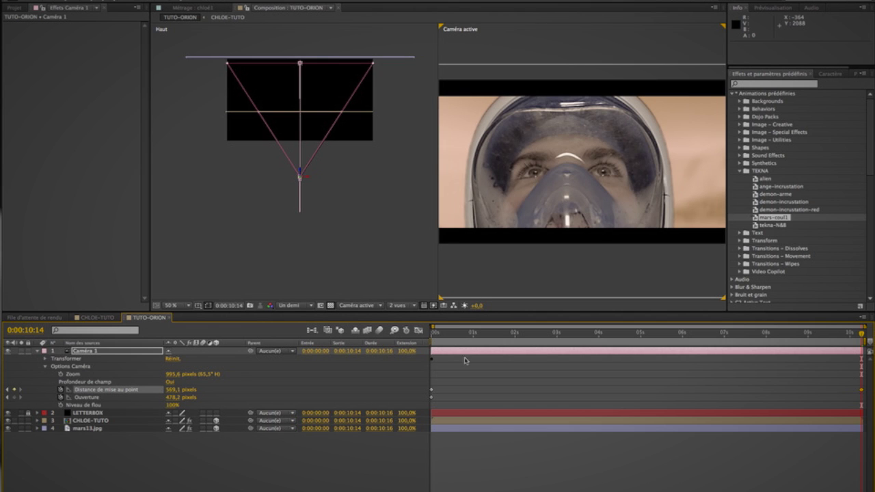
pyautogui.press('Home')
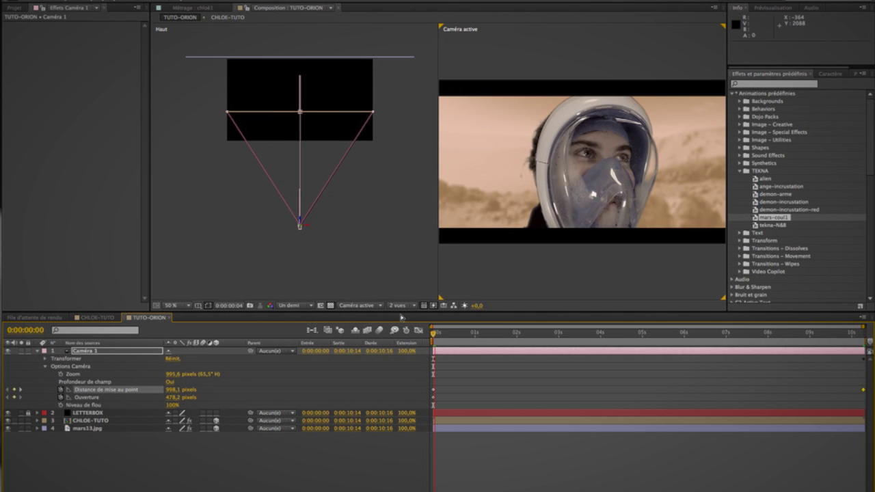
pyautogui.press('space')
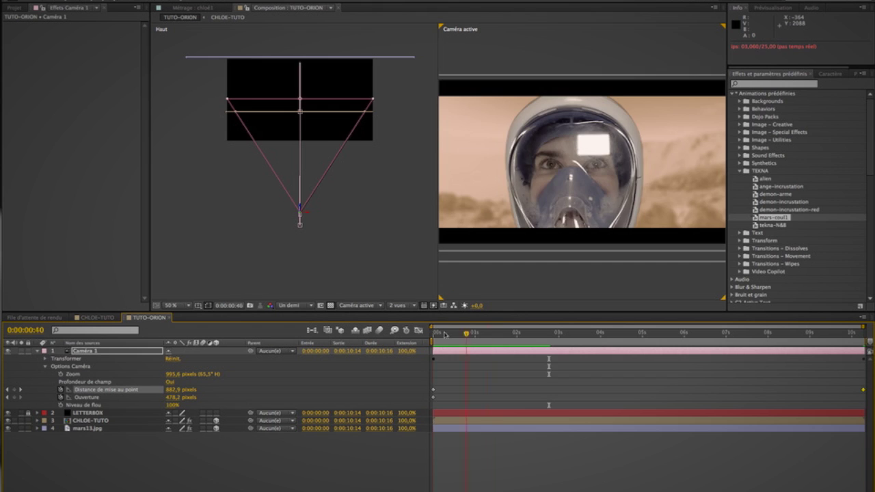
pyautogui.click(430, 329)
pyautogui.press('space')
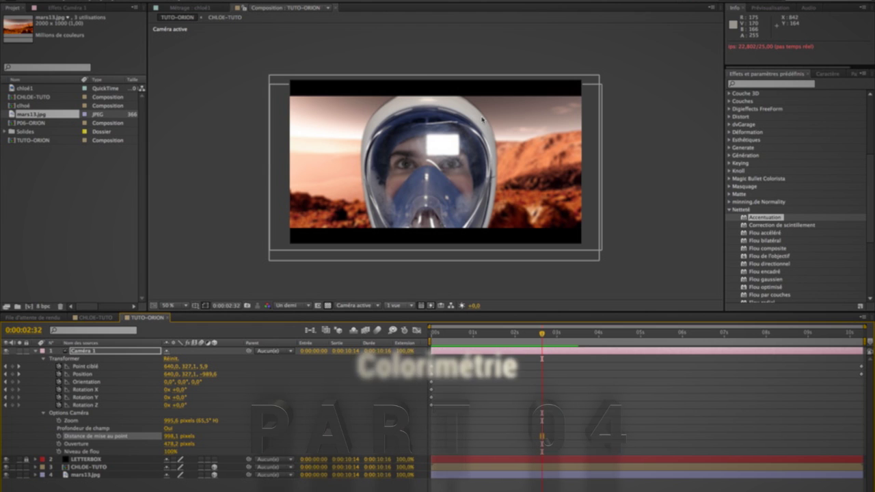
# Step: Apply the mars-coul1 preset from the TEKNA animation presets to the mars13.jpg layer at the start of the composition
pyautogui.click(432, 333)
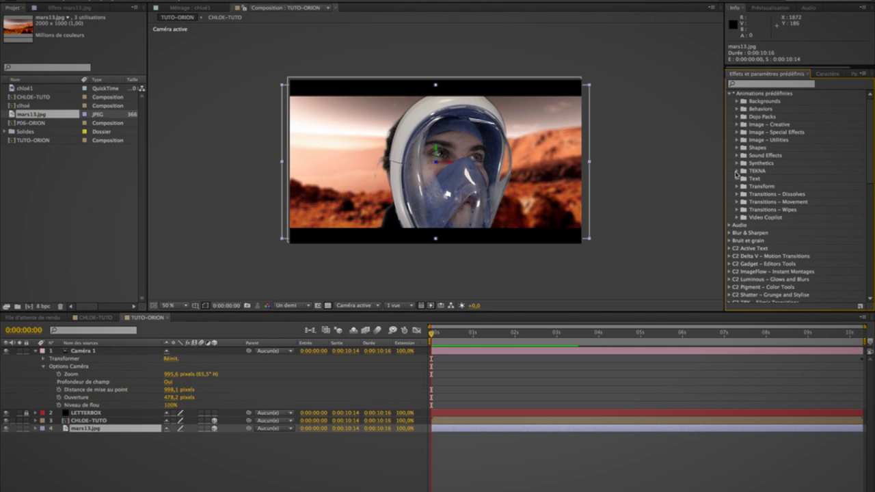
pyautogui.click(737, 171)
pyautogui.click(775, 219)
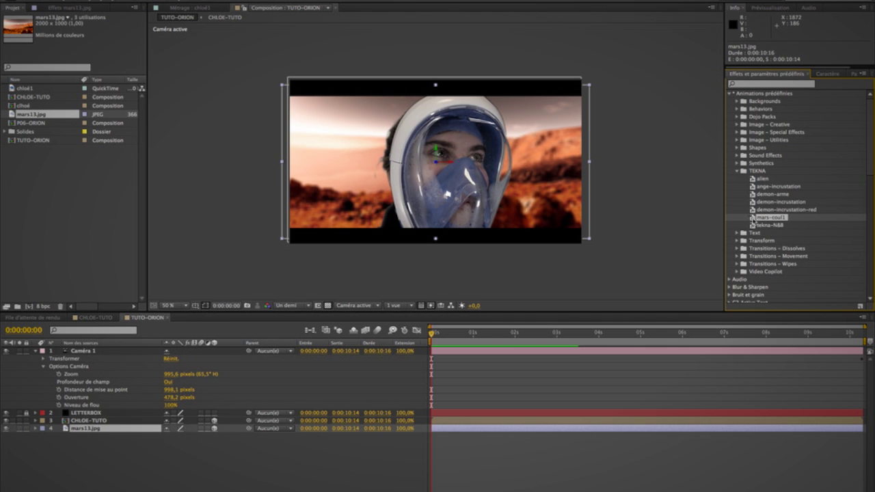
pyautogui.moveTo(754, 220); pyautogui.dragTo(80, 430)
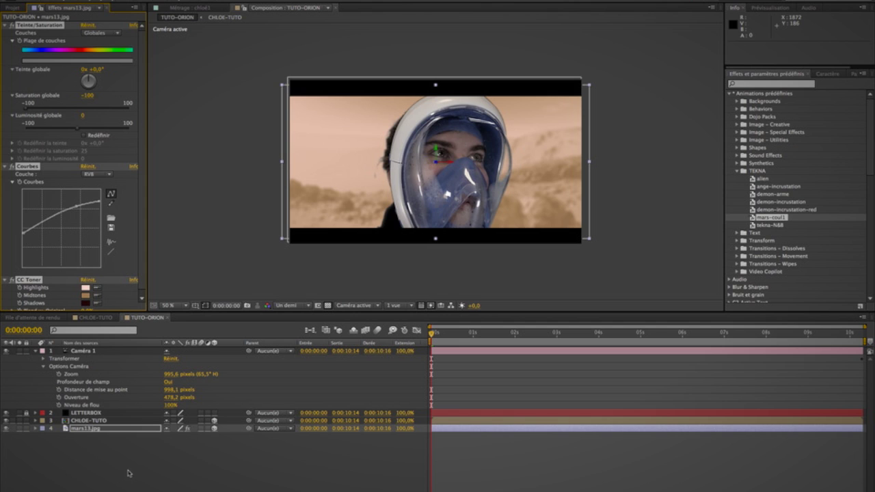
# Step: Collapse the Teinte/Saturation parameter groups and fold up all three effects applied to mars13.jpg
pyautogui.click(13, 41)
pyautogui.click(11, 49)
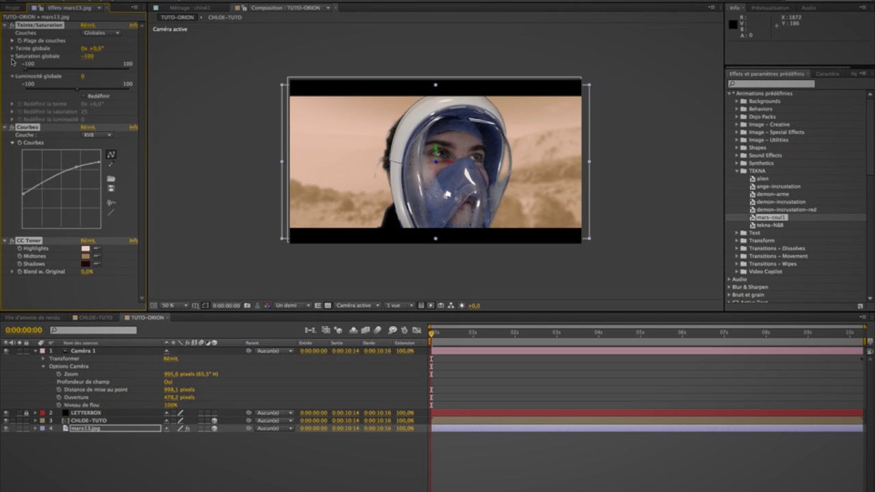
pyautogui.click(12, 56)
pyautogui.click(12, 63)
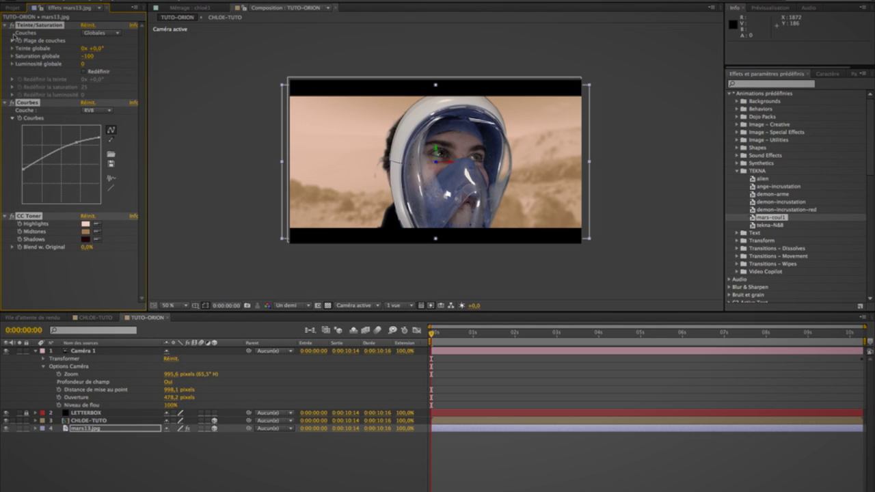
pyautogui.keyDown('super'); pyautogui.click(6, 25); pyautogui.keyUp('super')
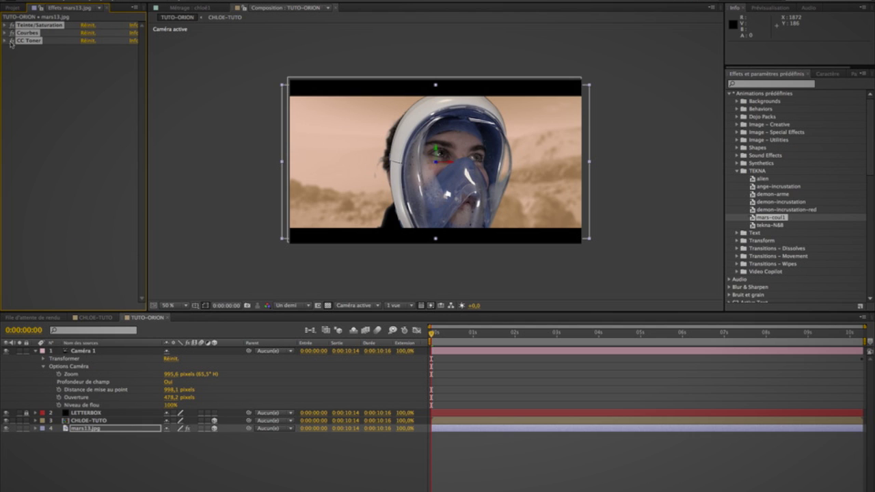
# Step: Disable the Courbes, CC Toner and Teinte/Saturation effects on the mars13.jpg layer
pyautogui.click(25, 55)
pyautogui.click(11, 33)
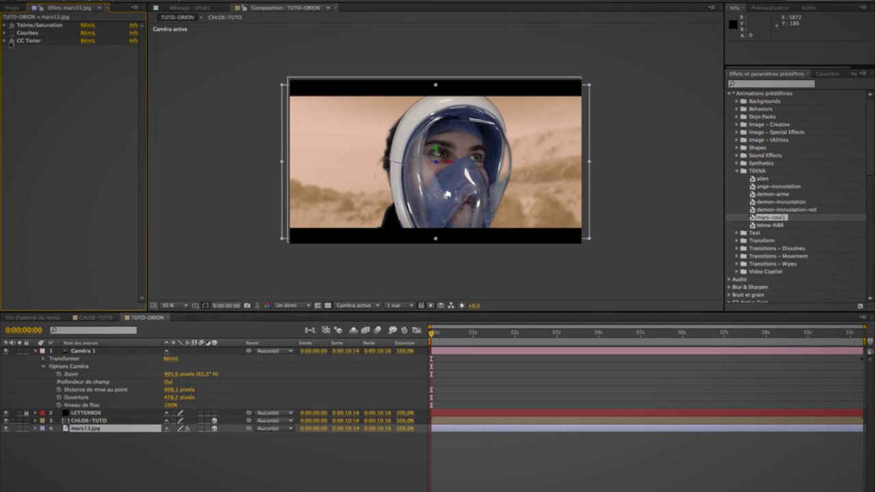
pyautogui.click(11, 41)
pyautogui.click(11, 26)
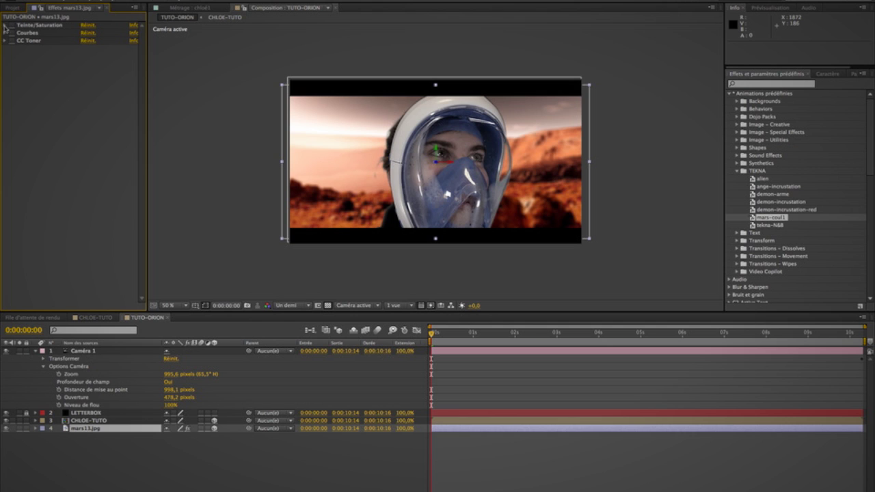
# Step: Re-enable Teinte/Saturation and Courbes on mars13.jpg one at a time, expanding each effect to review its settings and collapsing both
pyautogui.click(4, 25)
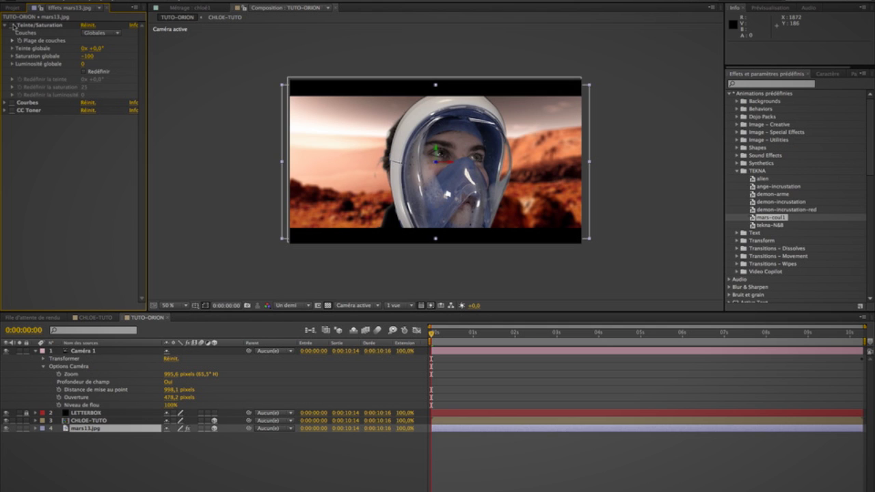
pyautogui.click(11, 26)
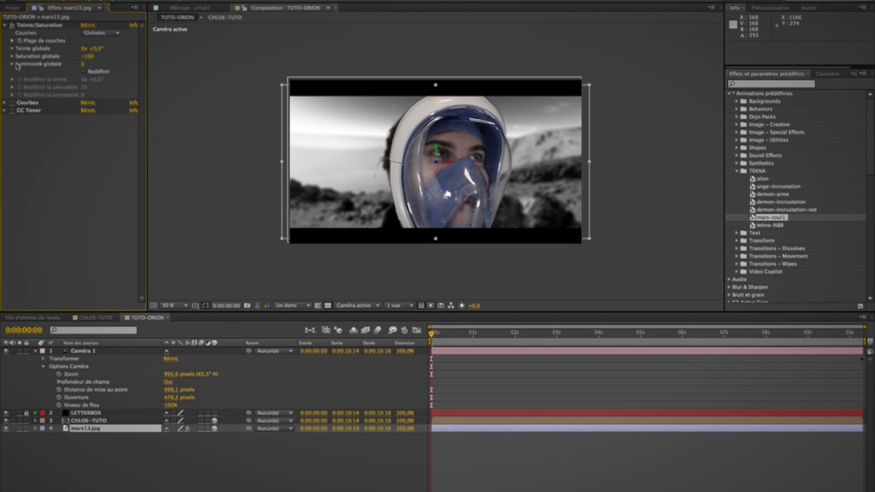
pyautogui.click(10, 102)
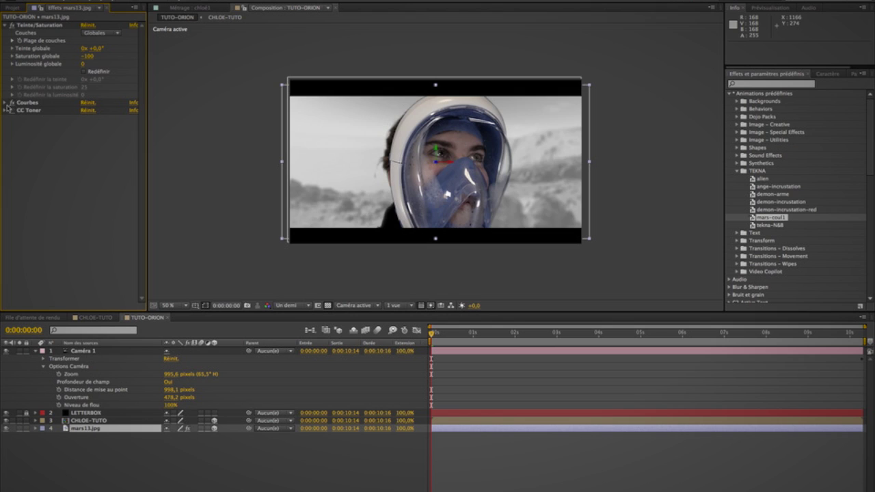
pyautogui.click(3, 103)
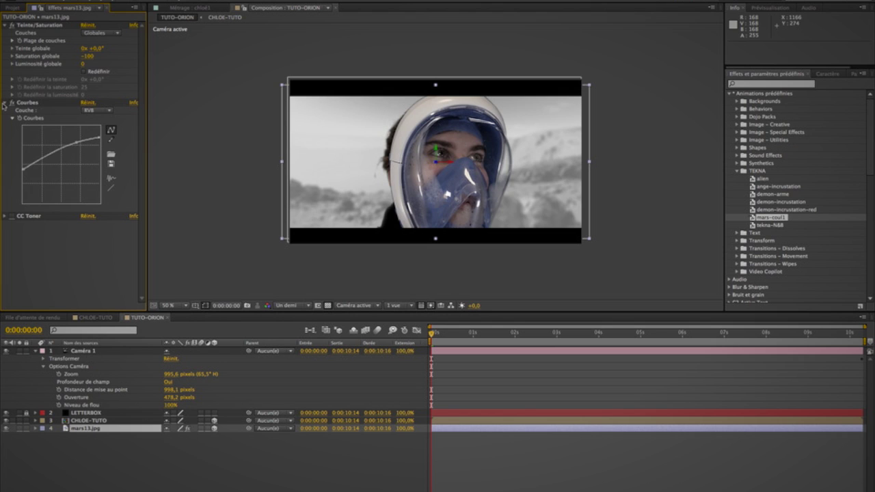
pyautogui.click(5, 25)
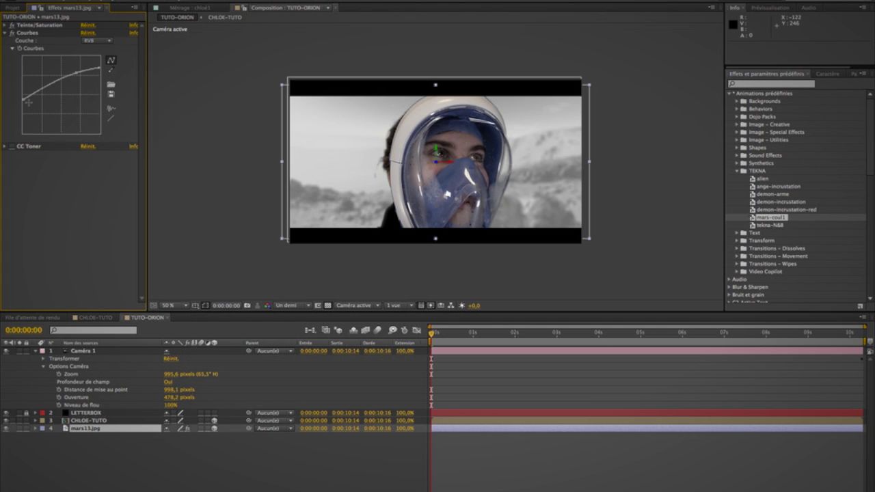
pyautogui.click(5, 33)
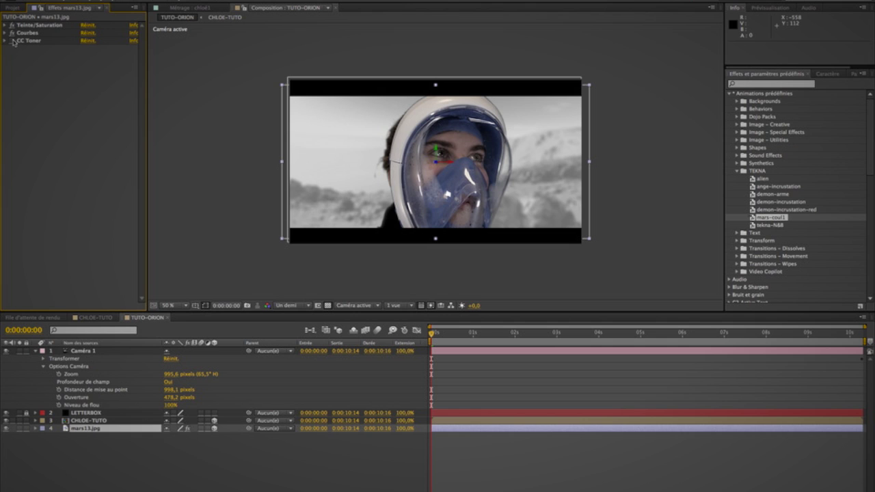
# Step: Re-enable CC Toner on mars13.jpg and expand it to review its colour settings, collapsing it again
pyautogui.click(11, 41)
pyautogui.click(5, 42)
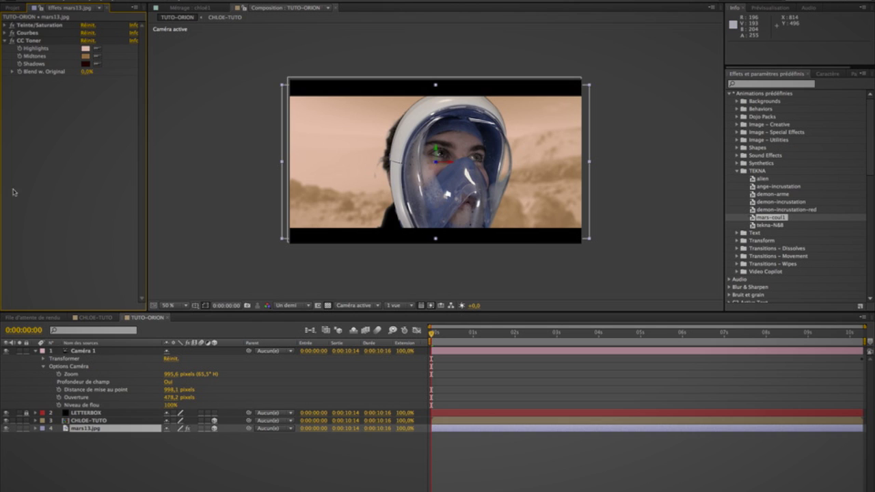
pyautogui.click(4, 41)
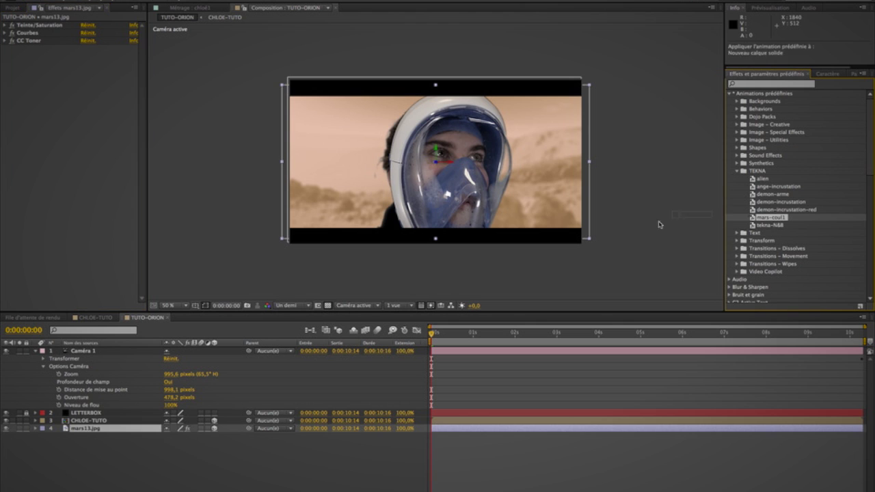
# Step: Apply the mars-coul1 preset to the CHLOE-TUTO layer, fold up its effects, and disable Courbes and CC Toner
pyautogui.click(91, 460)
pyautogui.click(84, 422)
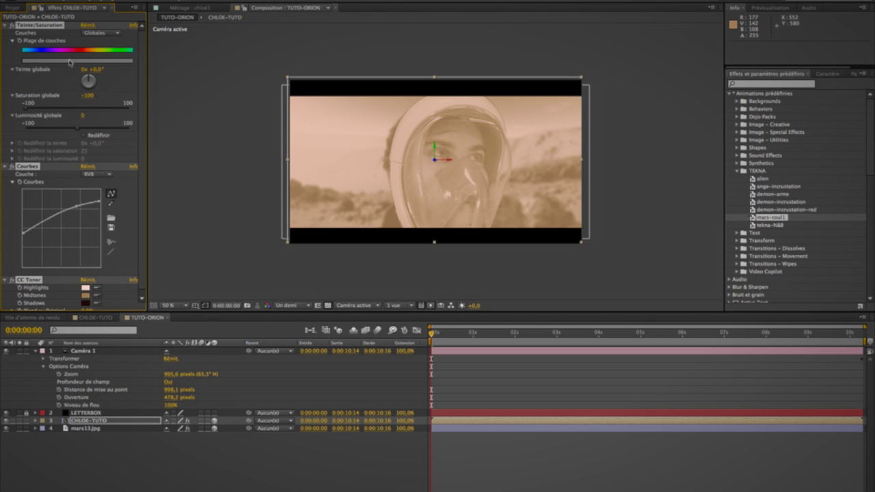
pyautogui.click(5, 26)
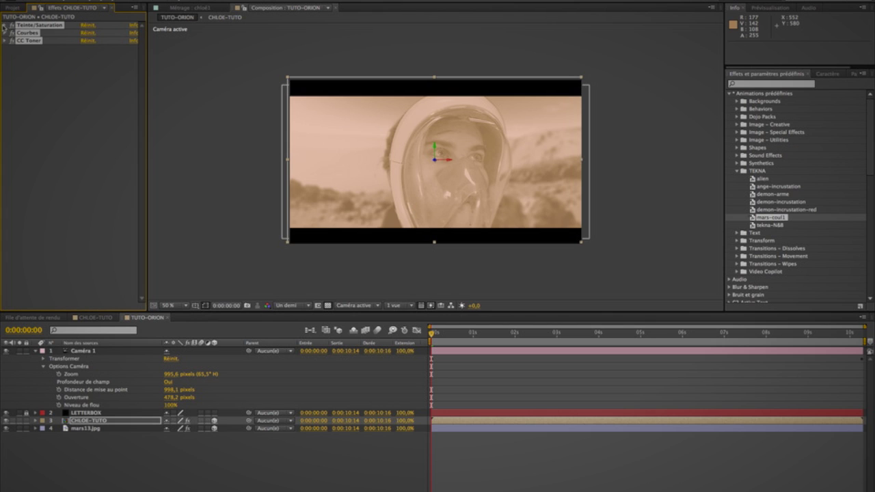
pyautogui.click(11, 33)
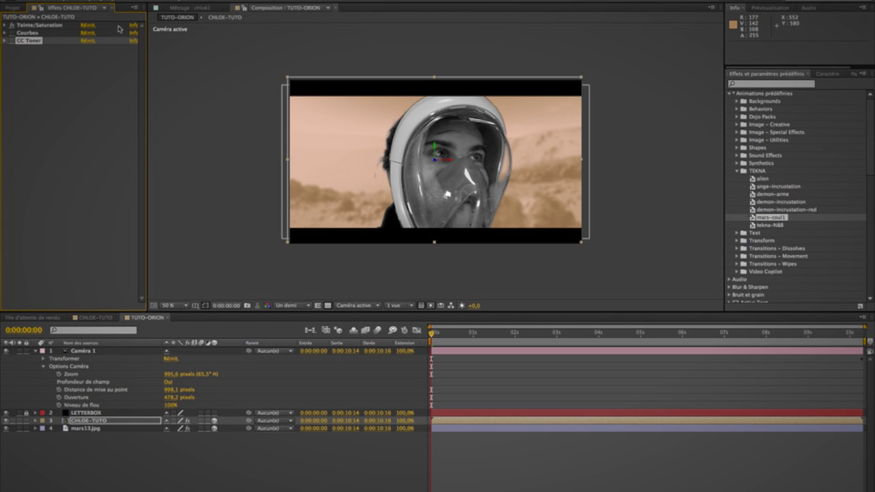
# Step: Set Saturation globale of the Teinte/Saturation effect on CHLOE-TUTO to -22 and collapse the effect
pyautogui.click(5, 26)
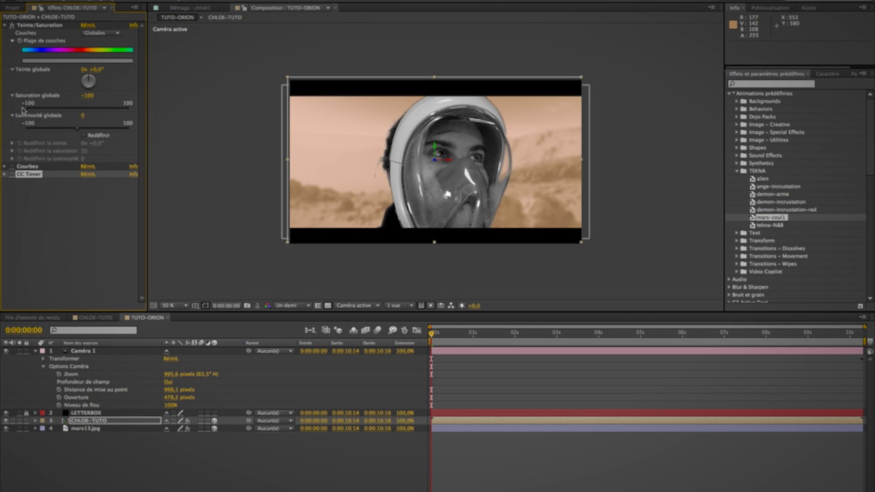
pyautogui.moveTo(24, 108); pyautogui.dragTo(66, 113)
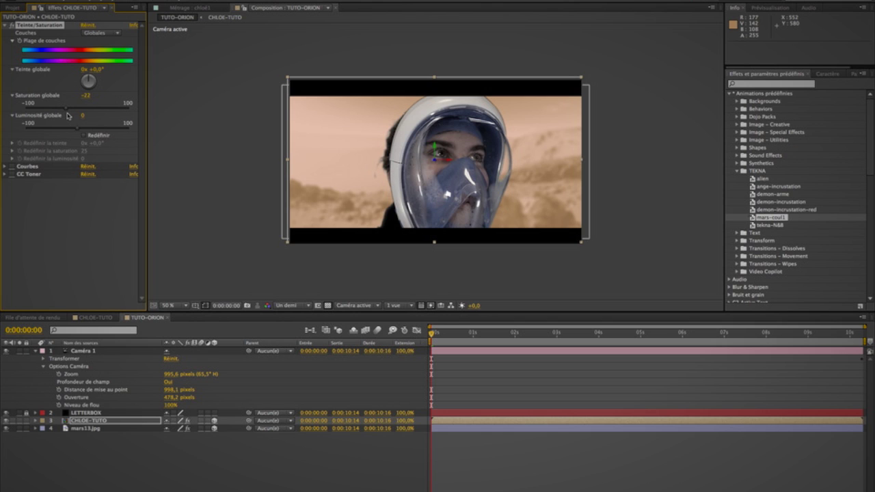
pyautogui.click(12, 41)
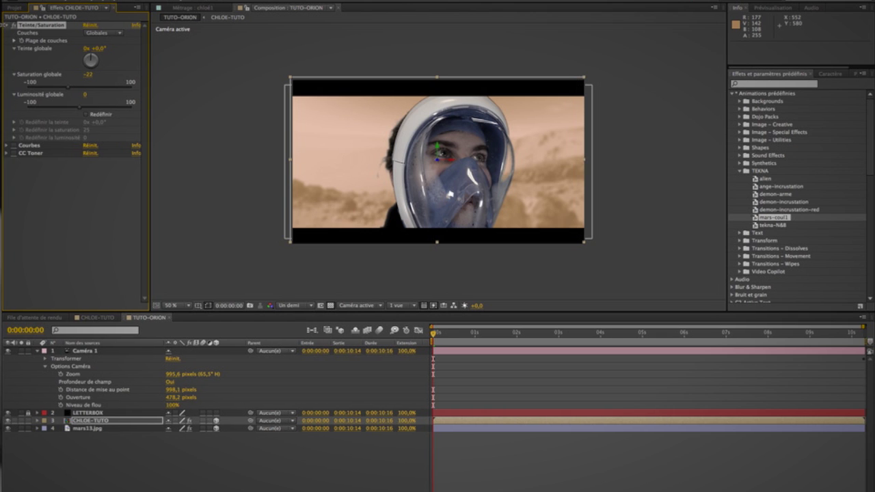
pyautogui.click(8, 26)
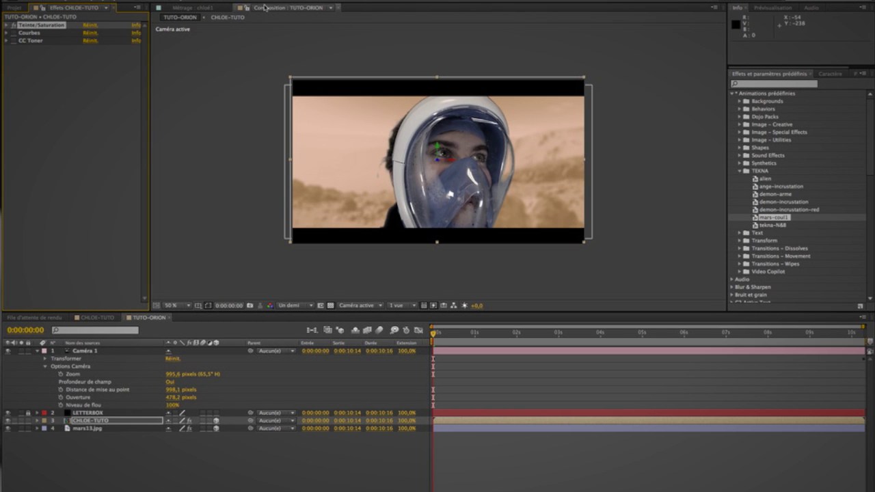
# Step: Enable Courbes on CHLOE-TUTO, pull the RVB curve's black point down to the corner, and lower its upper point
pyautogui.click(13, 33)
pyautogui.click(6, 32)
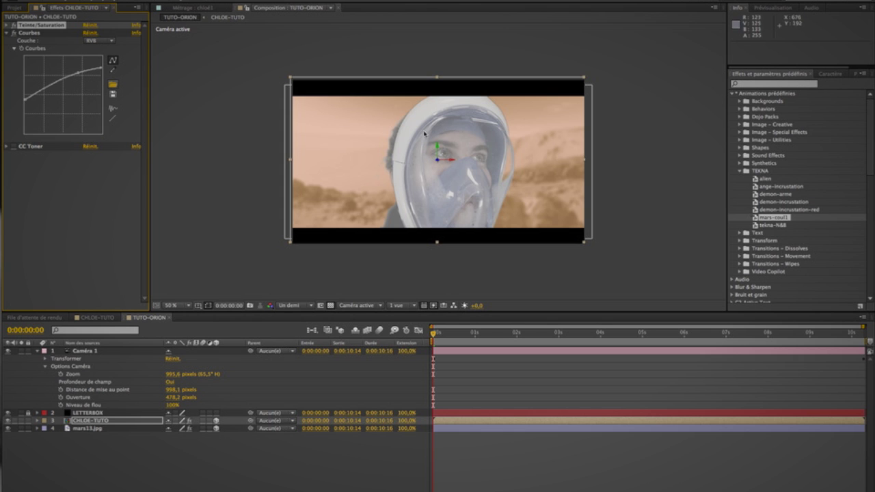
pyautogui.moveTo(23, 100); pyautogui.dragTo(19, 136)
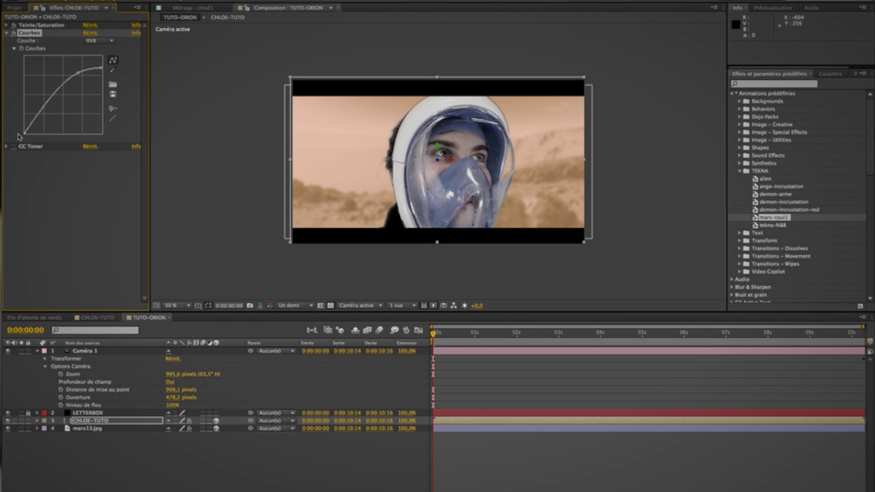
pyautogui.moveTo(76, 71); pyautogui.dragTo(78, 87)
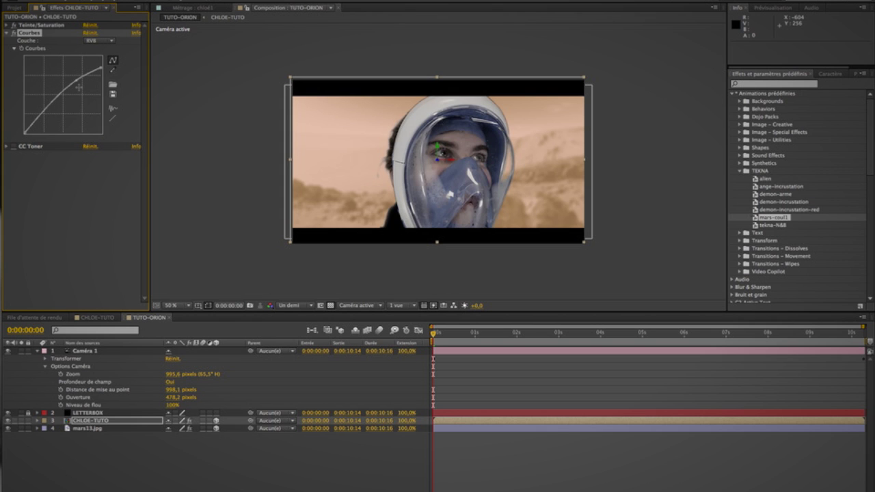
pyautogui.click(25, 136)
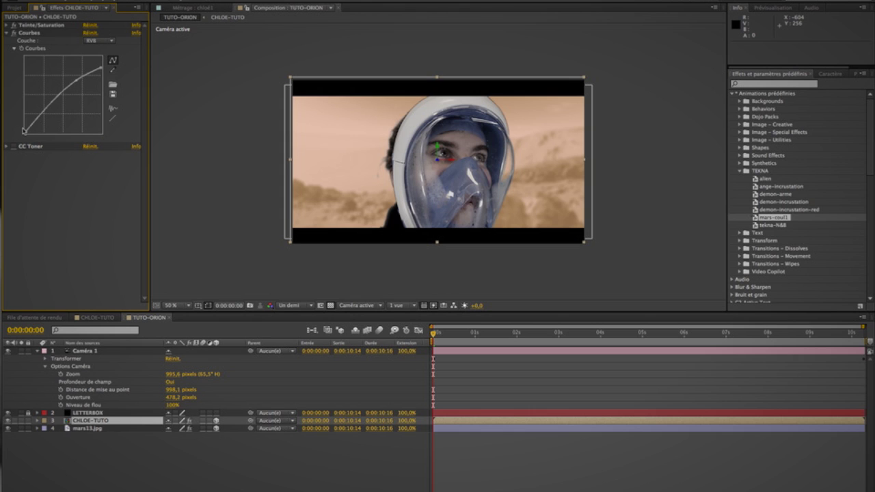
# Step: Fine-tune the CHLOE-TUTO RVB curve by raising the white point to the corner and slightly lifting the shadows, keeping black at the corner
pyautogui.moveTo(25, 132); pyautogui.dragTo(24, 127)
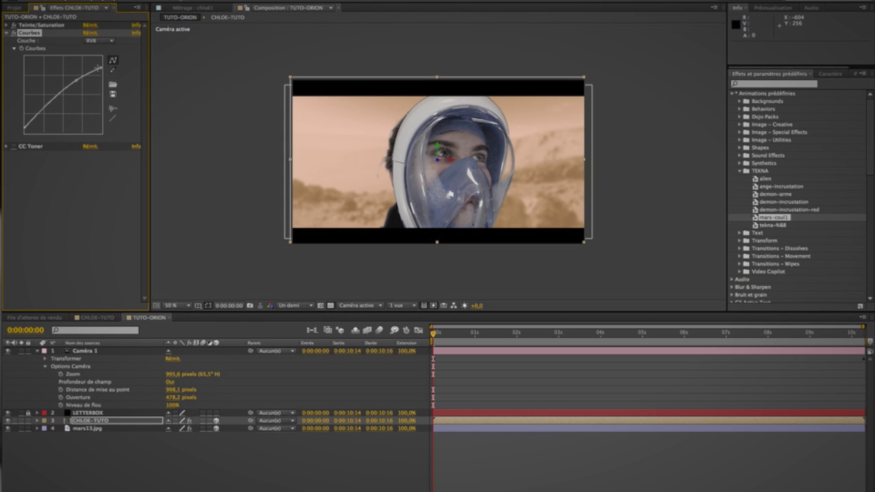
pyautogui.moveTo(98, 67); pyautogui.dragTo(75, 81)
pyautogui.moveTo(25, 127); pyautogui.dragTo(24, 132)
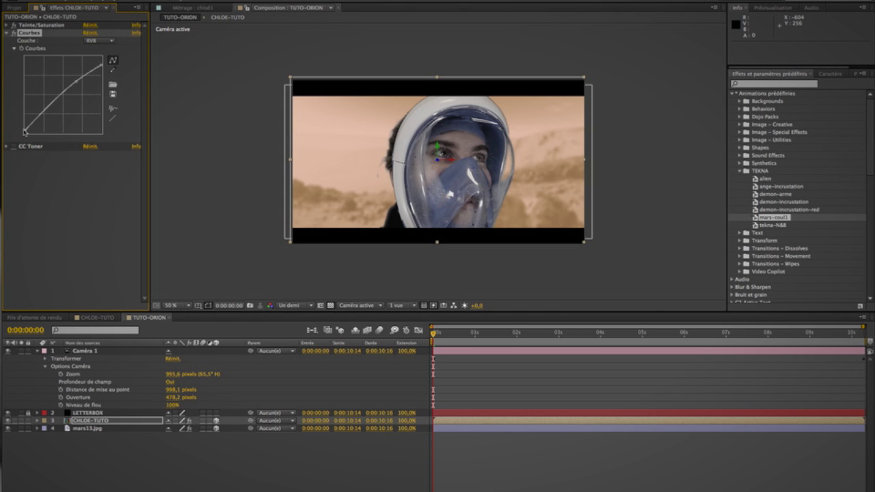
pyautogui.moveTo(77, 82)
pyautogui.mouseDown()
pyautogui.moveTo(69, 76)
pyautogui.moveTo(81, 97)
pyautogui.moveTo(72, 83)
pyautogui.moveTo(105, 60)
pyautogui.moveTo(76, 84)
pyautogui.mouseUp()
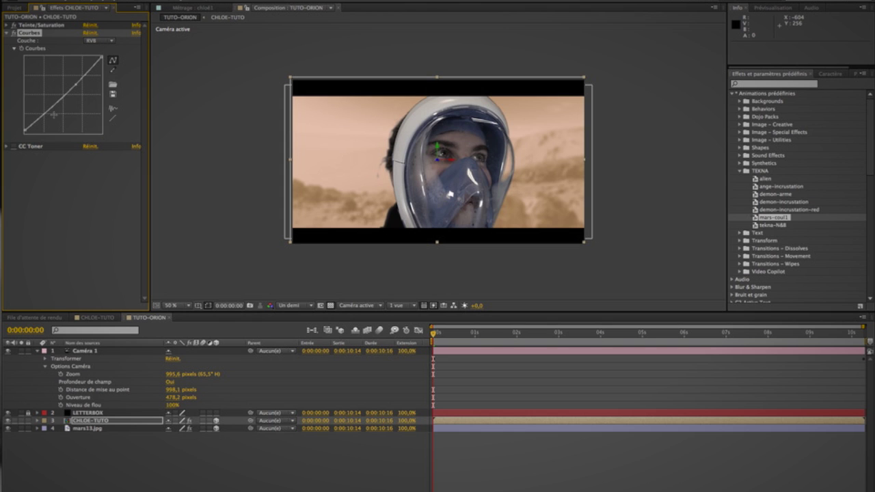
pyautogui.moveTo(47, 116); pyautogui.dragTo(28, 138)
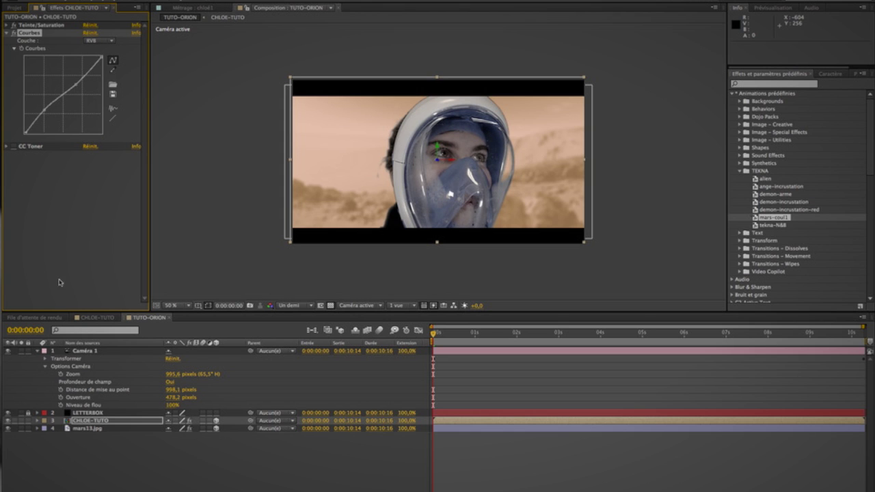
pyautogui.click(7, 33)
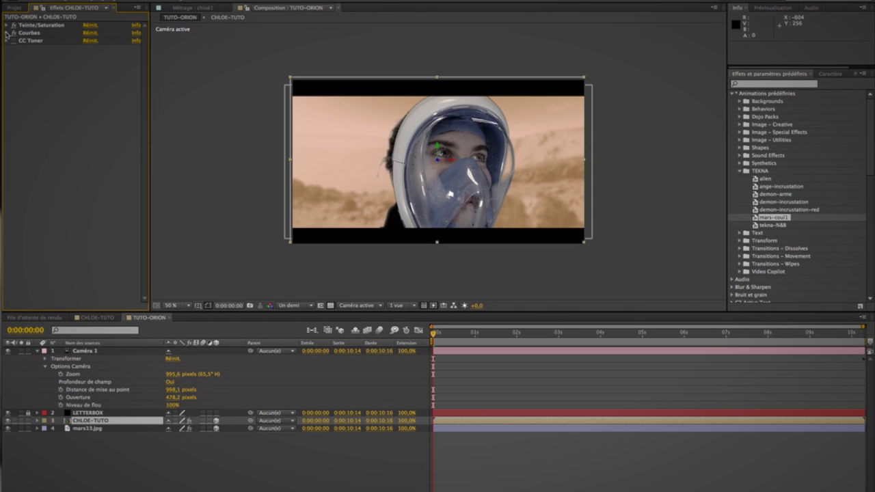
# Step: Enable CC Toner on CHLOE-TUTO, set Blend w. Original to 74,2%, and preview TUTO-ORION
pyautogui.click(6, 42)
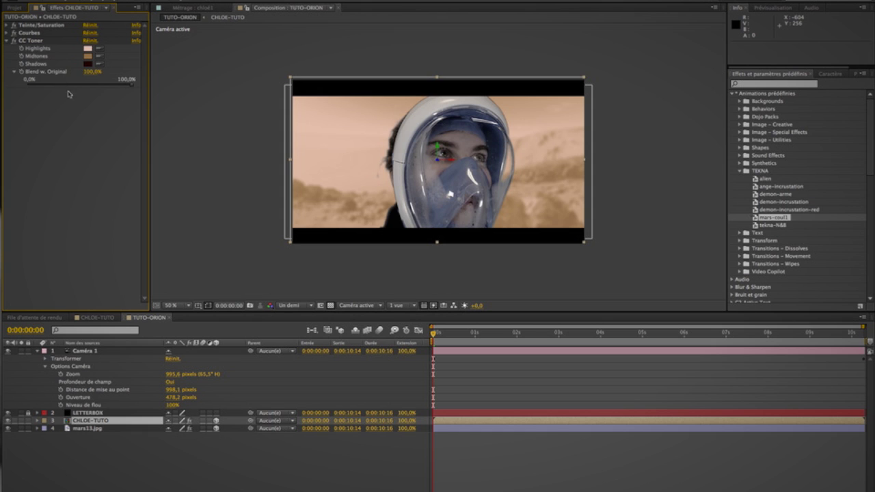
pyautogui.moveTo(129, 86); pyautogui.dragTo(5, 86)
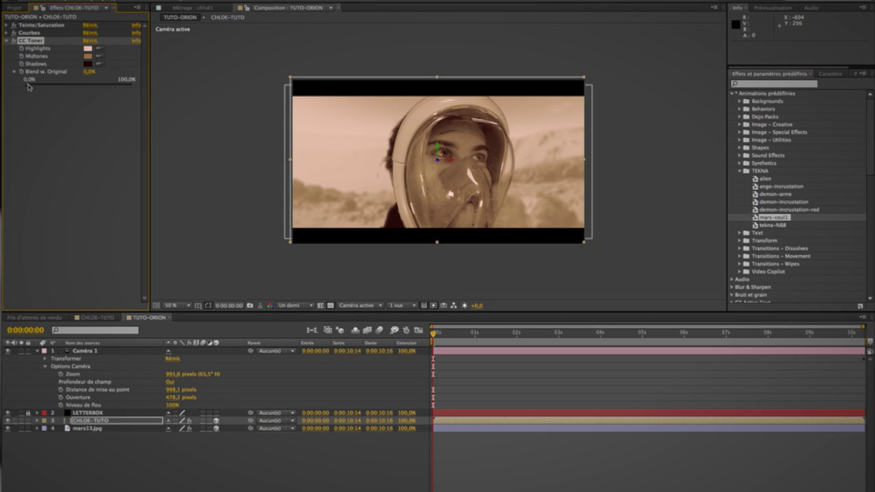
pyautogui.moveTo(39, 87); pyautogui.dragTo(103, 87)
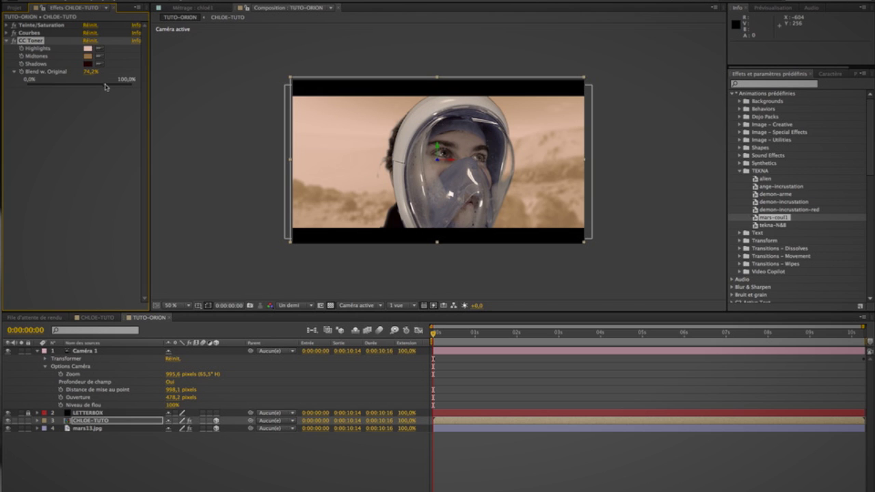
pyautogui.click(100, 162)
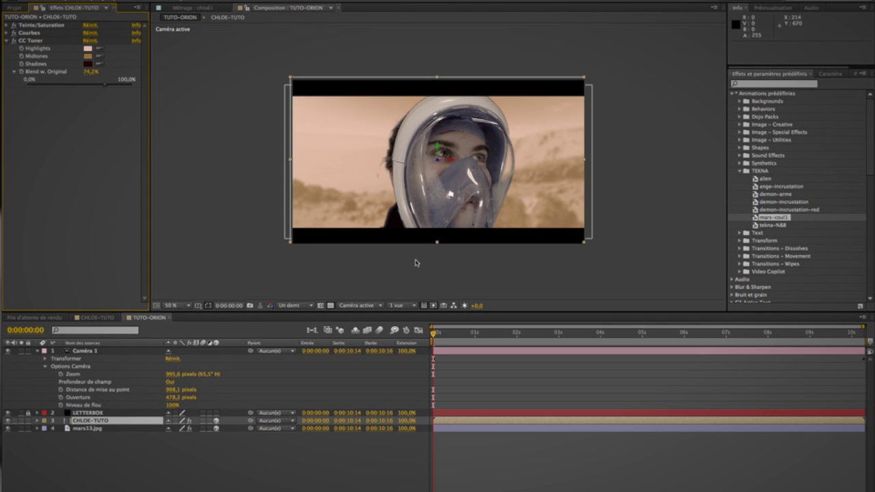
pyautogui.click(456, 323)
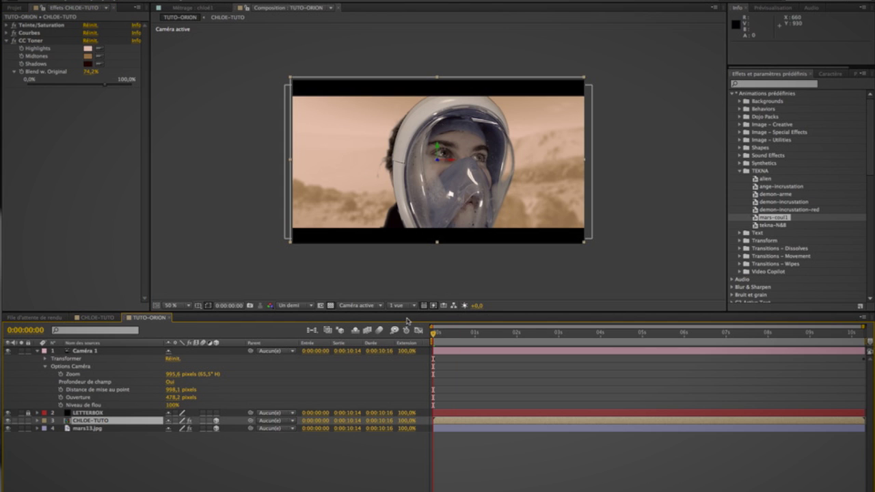
pyautogui.press('space')
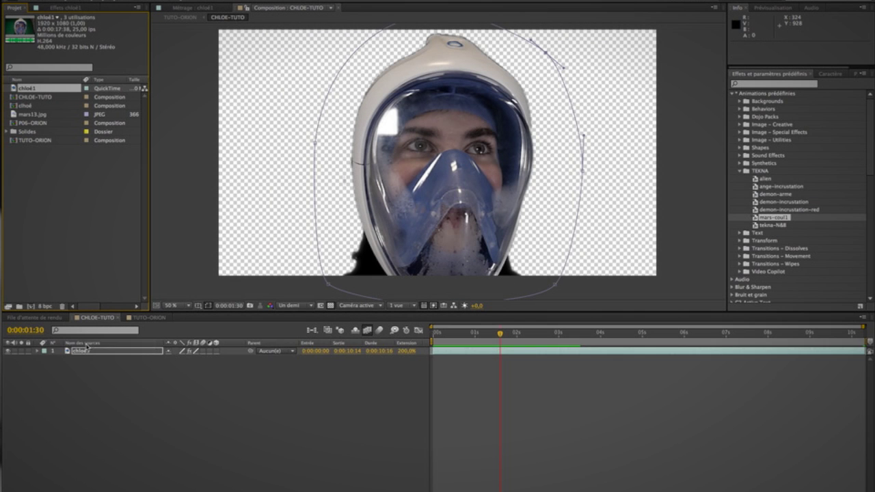
pyautogui.click(82, 351)
pyautogui.hotkey('ctrl', '/')
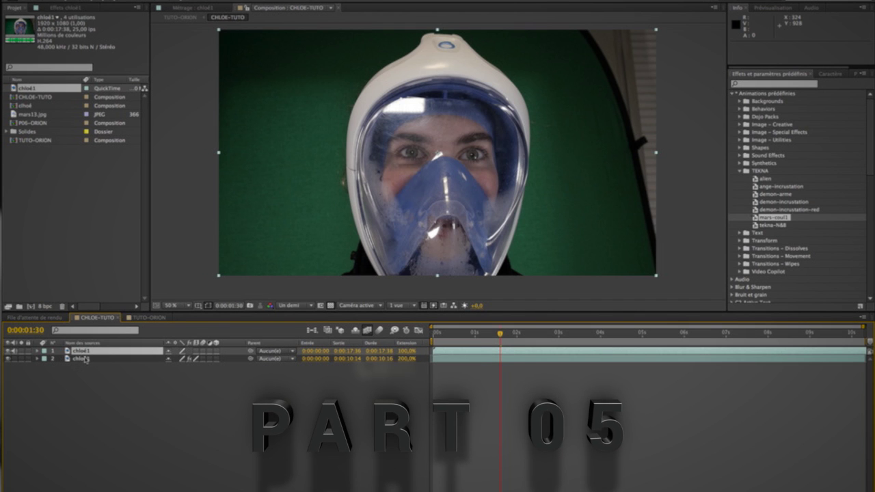
pyautogui.hotkey('ctrl', 'z')
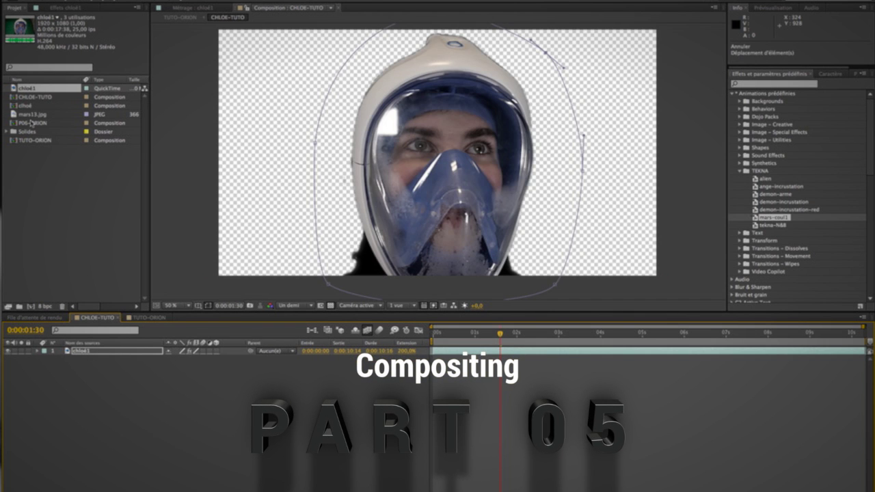
# Step: Add mars13.jpg above the chloé1 layer in CHLOE-TUTO, scale it to 56% wide by 112% high, and preview
pyautogui.moveTo(36, 114); pyautogui.dragTo(68, 350)
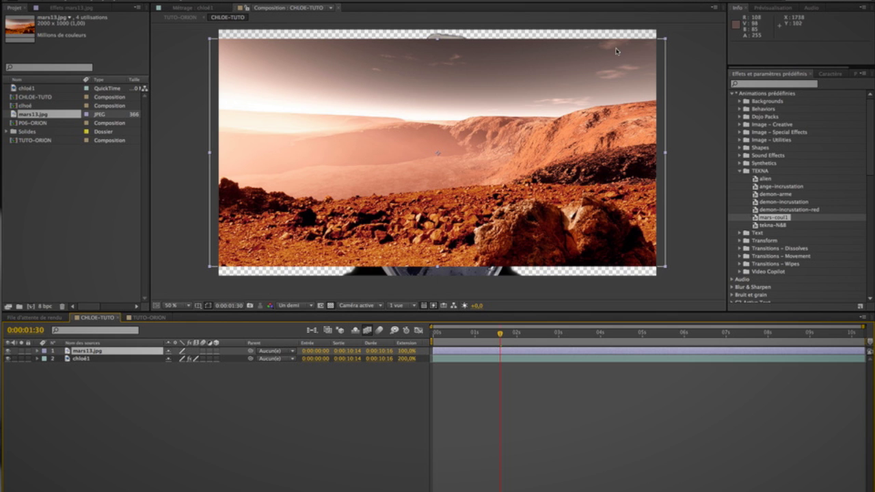
pyautogui.click(666, 156)
pyautogui.moveTo(666, 156); pyautogui.dragTo(568, 153)
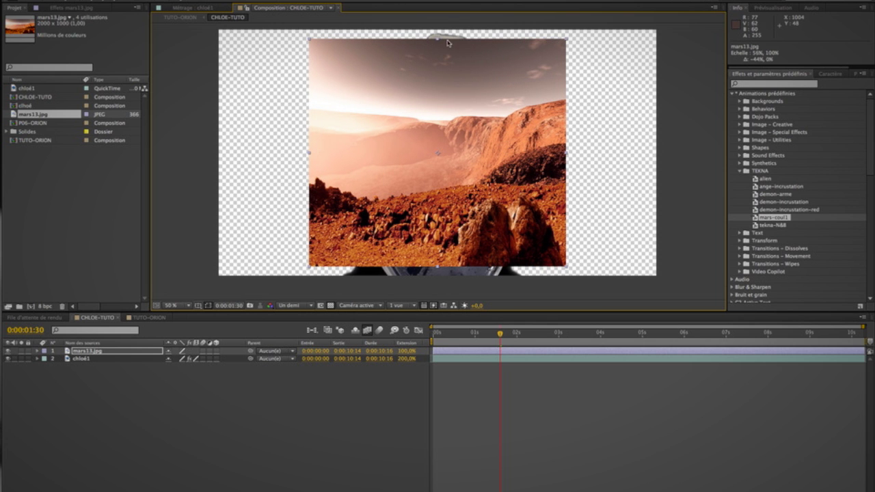
pyautogui.moveTo(437, 39); pyautogui.dragTo(437, 25)
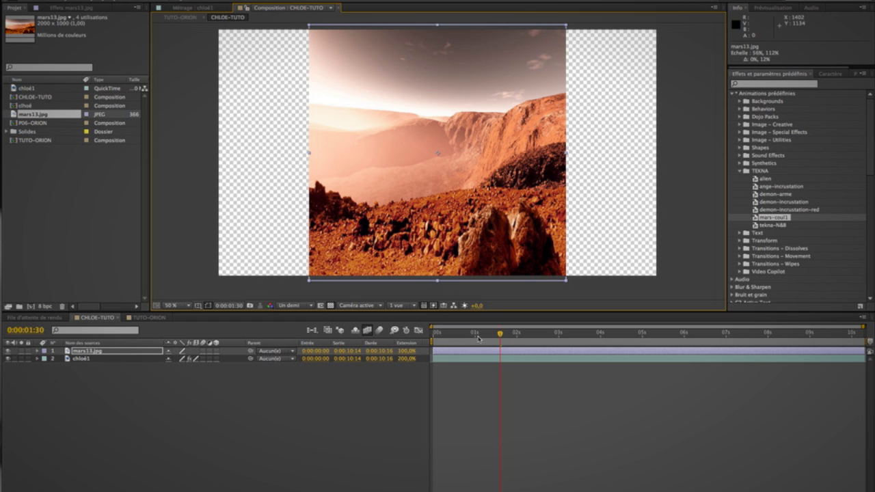
pyautogui.click(471, 338)
pyautogui.press('KP_0')
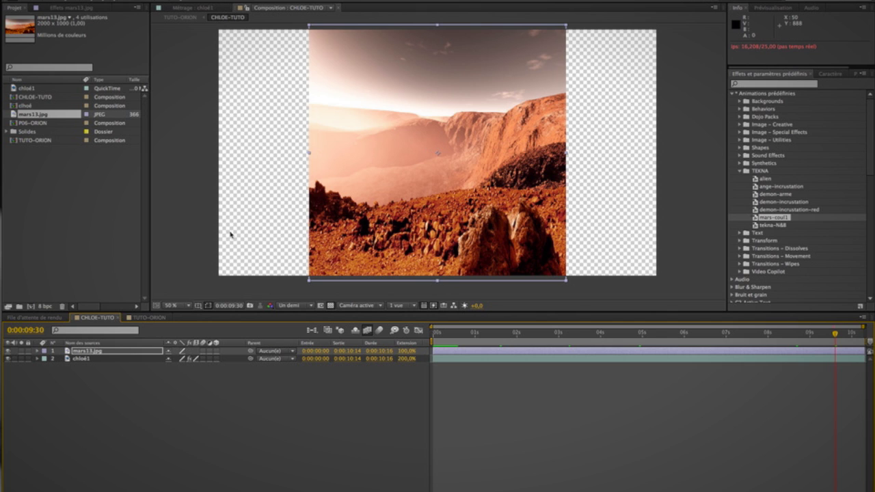
# Step: Search the effects for "warp" and apply Warping Bézier to the mars13.jpg layer in CHLOE-TUTO
pyautogui.click(751, 84)
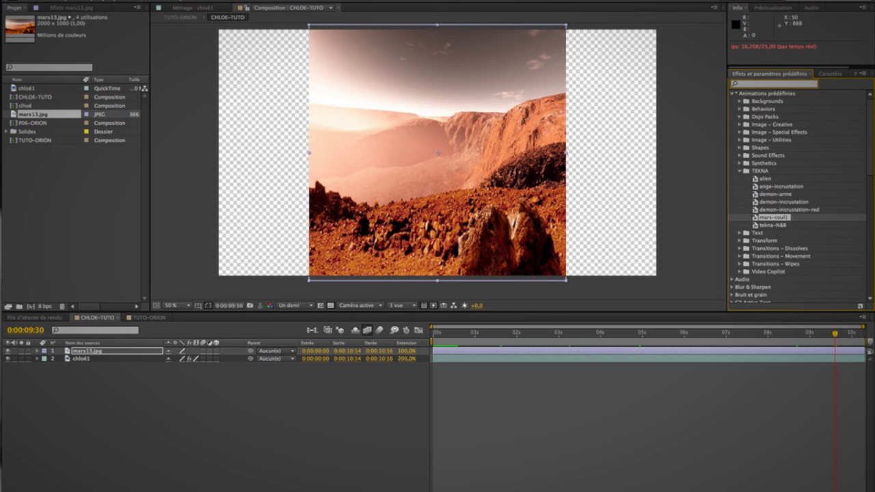
pyautogui.write('warp')
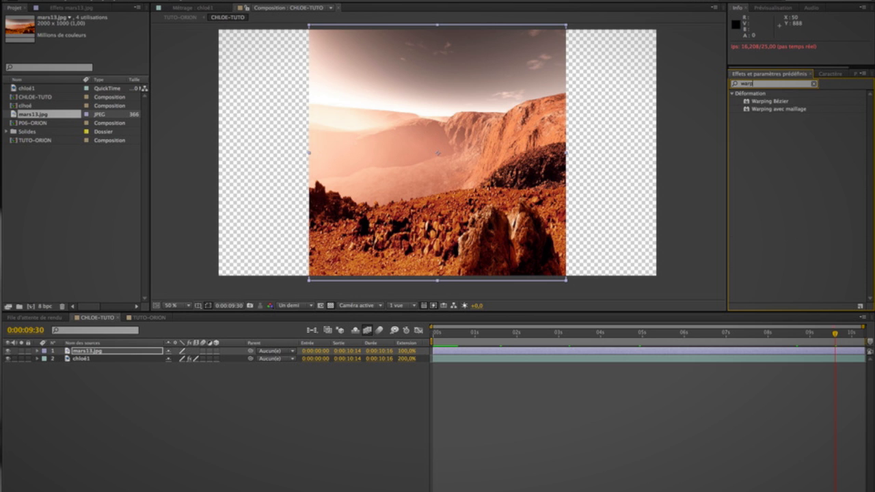
pyautogui.moveTo(779, 102); pyautogui.dragTo(82, 351)
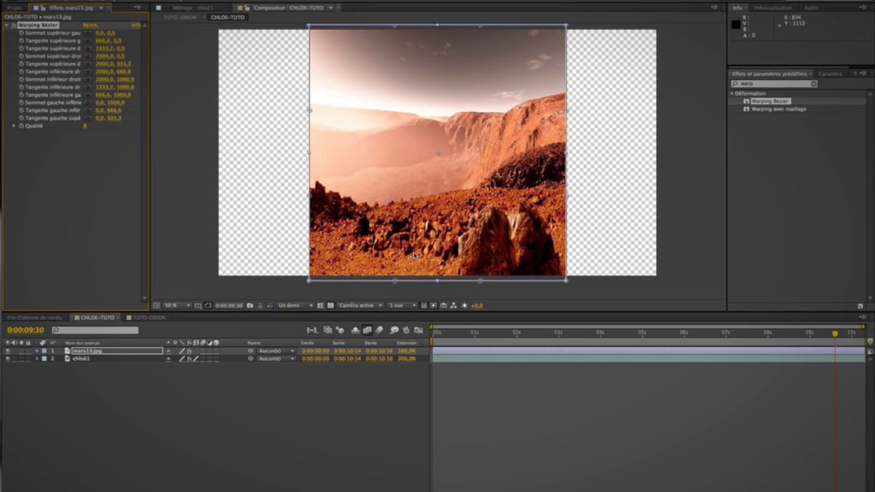
# Step: Enlarge the composition view, and bulge the top and left edges of mars13.jpg outward with the Warping Bézier tangents
pyautogui.click(176, 307)
pyautogui.click(252, 316)
pyautogui.moveTo(458, 311); pyautogui.dragTo(458, 427)
pyautogui.moveTo(395, 84); pyautogui.dragTo(411, 33)
pyautogui.moveTo(480, 82); pyautogui.dragTo(517, 41)
pyautogui.moveTo(309, 168); pyautogui.dragTo(267, 192)
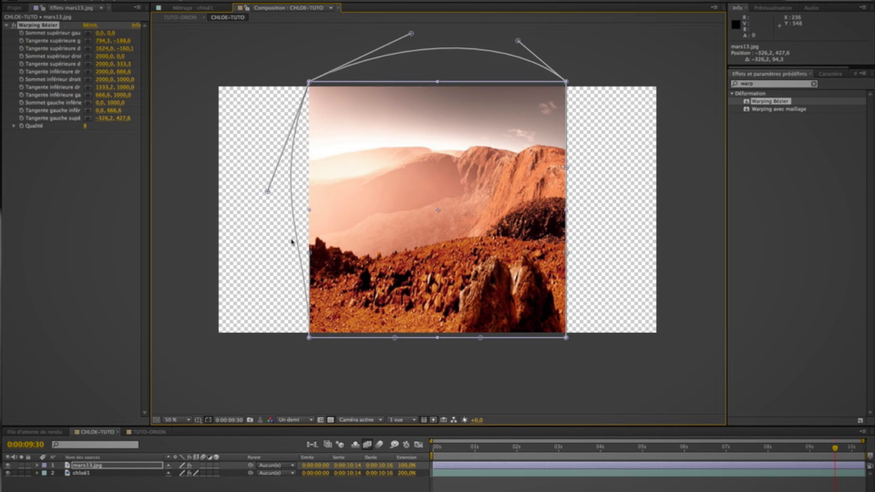
pyautogui.moveTo(309, 253); pyautogui.dragTo(248, 286)
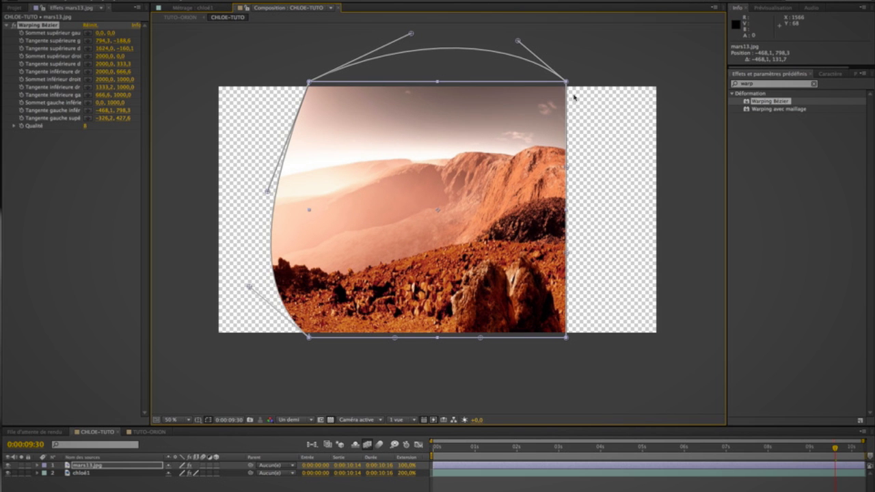
# Step: Bulge the right and bottom edges of mars13.jpg outward with the Warping Bézier tangents to form a rounded visor shape
pyautogui.moveTo(567, 168); pyautogui.dragTo(615, 171)
pyautogui.moveTo(566, 253); pyautogui.dragTo(616, 278)
pyautogui.moveTo(397, 339); pyautogui.dragTo(381, 379)
pyautogui.moveTo(477, 342); pyautogui.dragTo(484, 386)
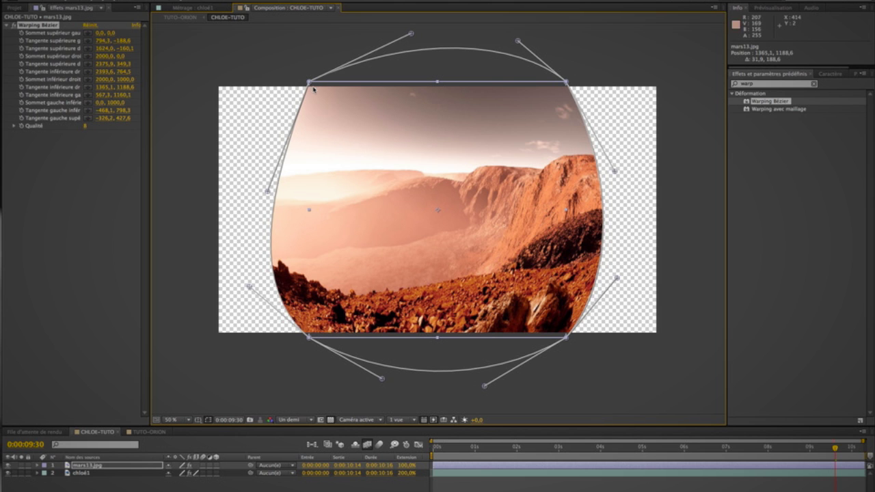
# Step: Round the top edge of the mars13.jpg warp further by moving its tangents to about 567, -285 and 1734, -281
pyautogui.moveTo(412, 34); pyautogui.dragTo(367, 24)
pyautogui.moveTo(518, 41); pyautogui.dragTo(549, 24)
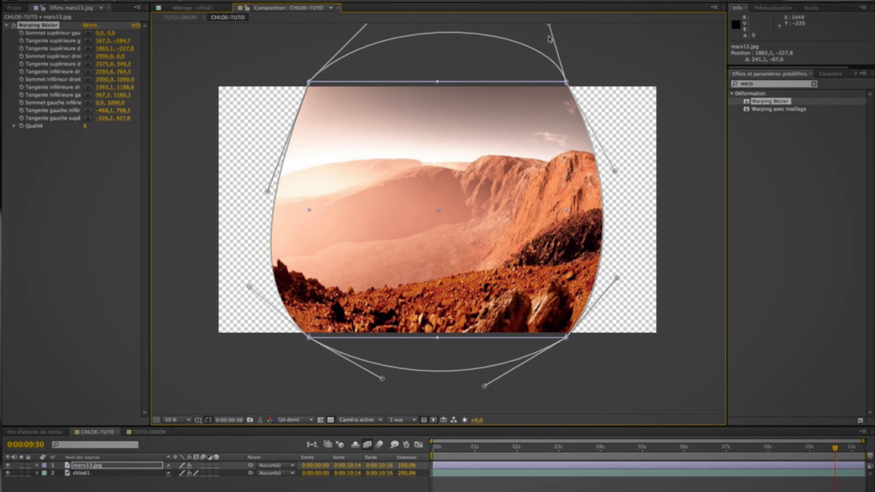
pyautogui.moveTo(620, 43); pyautogui.dragTo(631, 76)
pyautogui.moveTo(560, 57); pyautogui.dragTo(543, 45)
pyautogui.moveTo(278, 227); pyautogui.dragTo(281, 222)
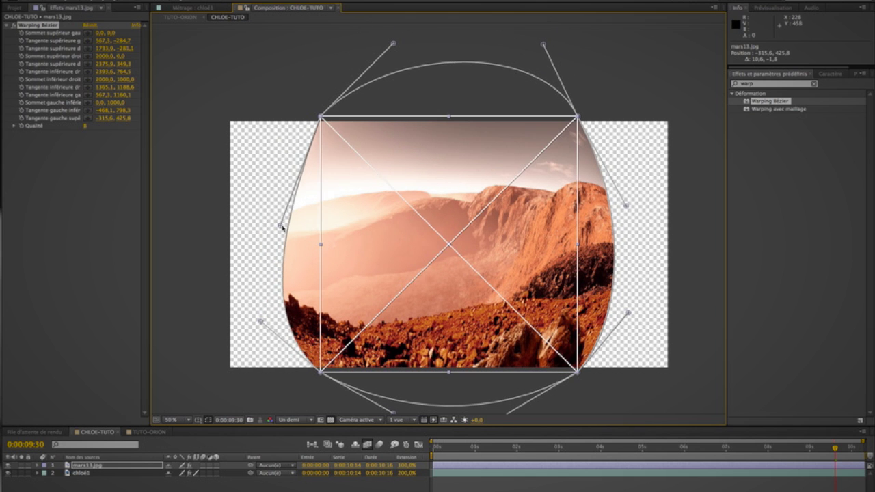
# Step: Flatten the bottom curve of the mars13.jpg warp by moving its tangents to about 670, 1096 and 1220, 1155
pyautogui.moveTo(395, 413); pyautogui.dragTo(406, 397)
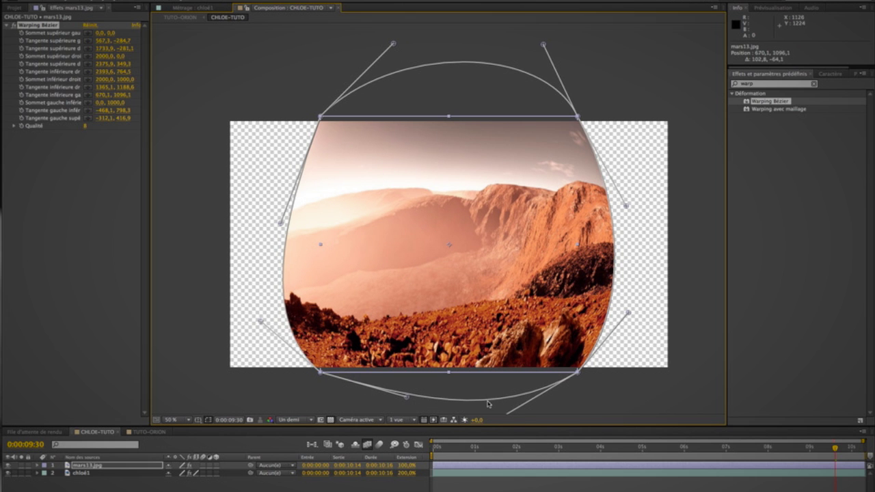
pyautogui.scroll(-3, 511, 413)
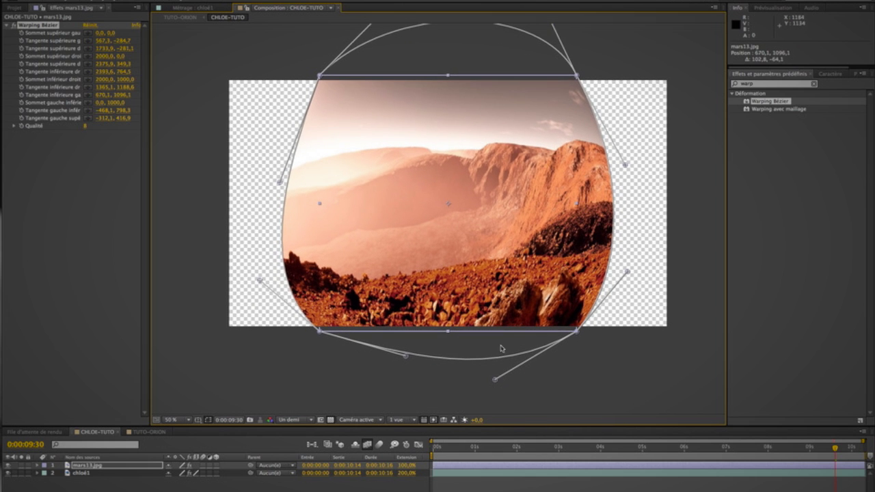
pyautogui.moveTo(497, 384); pyautogui.dragTo(479, 375)
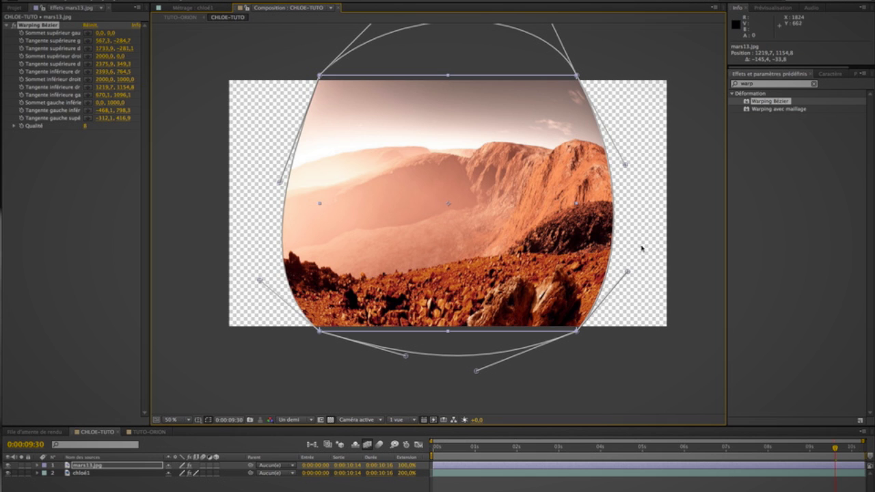
# Step: Raise the side tangents of the mars13.jpg warp and push its top corners out to about -50, -77 and 2106, -73
pyautogui.moveTo(627, 272); pyautogui.dragTo(625, 199)
pyautogui.moveTo(624, 166); pyautogui.dragTo(630, 121)
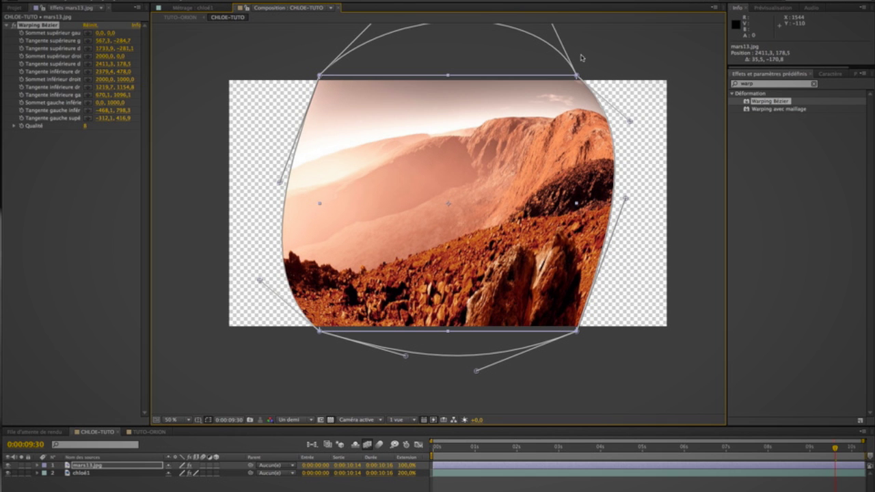
pyautogui.moveTo(279, 181); pyautogui.dragTo(255, 90)
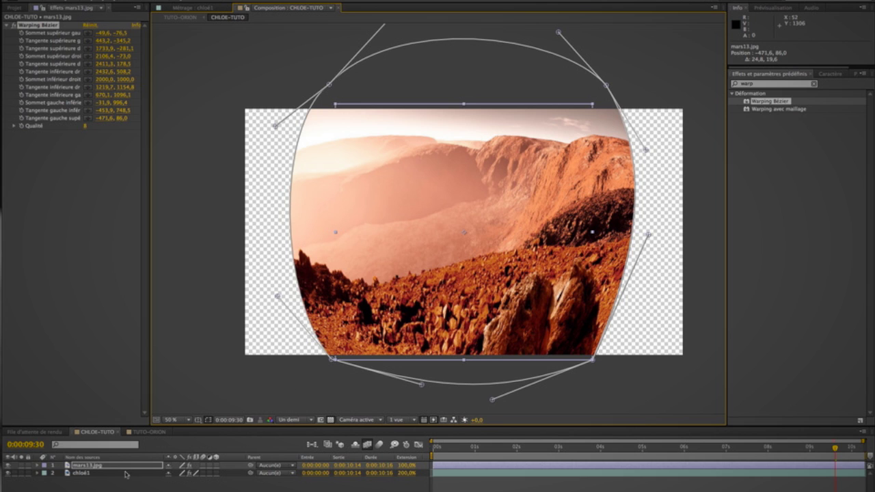
# Step: Show the layer modes, compare Produit, Incrustation and Lumière neutre on mars13.jpg, and keep a different Lumière blend mode
pyautogui.press('F4')
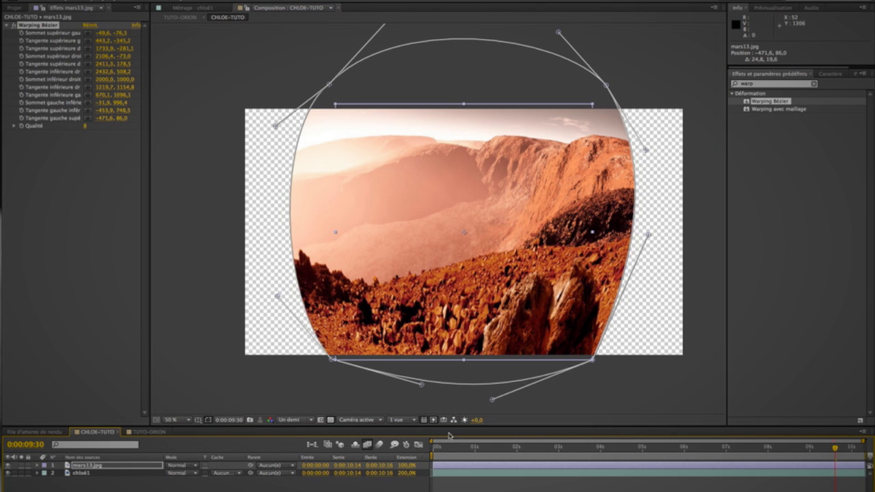
pyautogui.moveTo(464, 427); pyautogui.dragTo(424, 305)
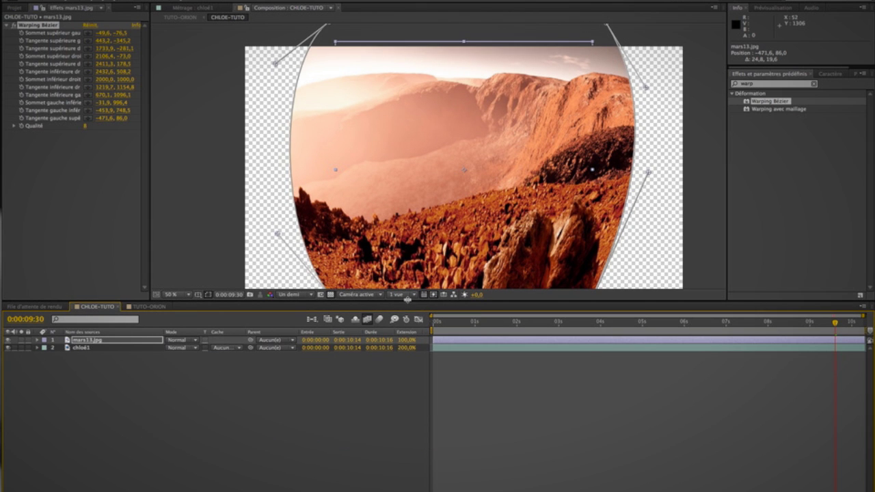
pyautogui.moveTo(408, 300); pyautogui.dragTo(411, 334)
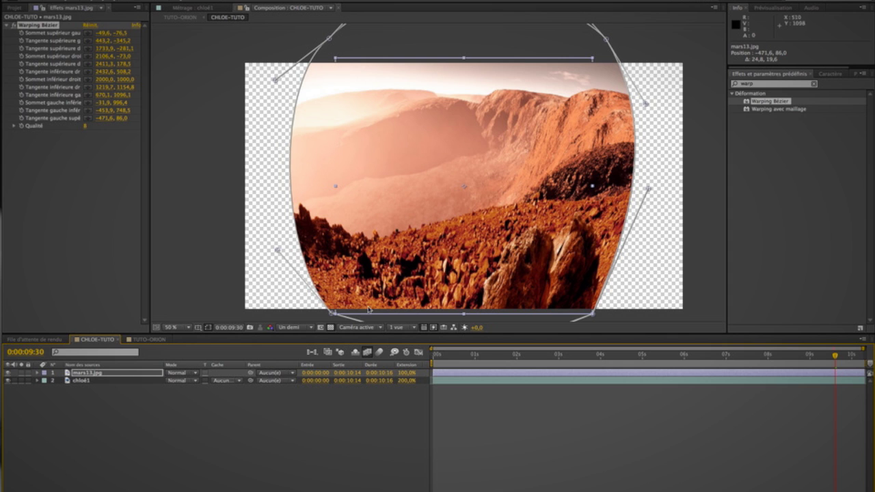
pyautogui.click(194, 374)
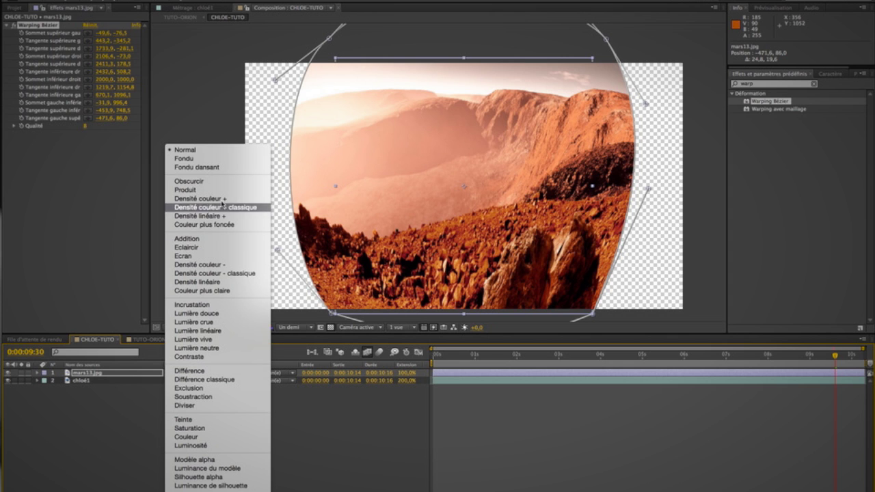
pyautogui.click(218, 190)
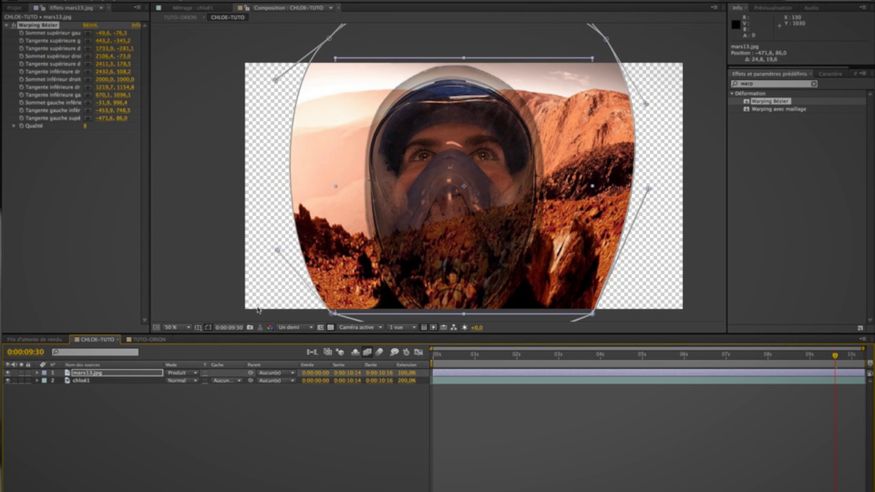
pyautogui.click(195, 376)
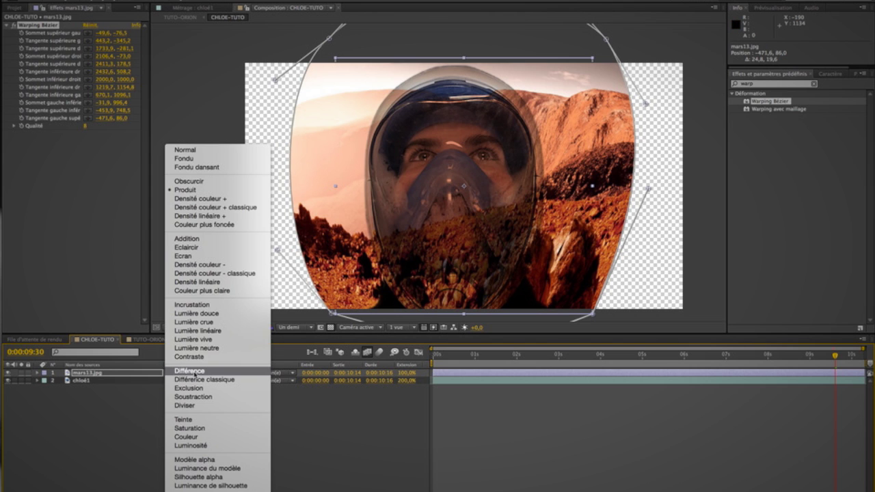
pyautogui.click(200, 301)
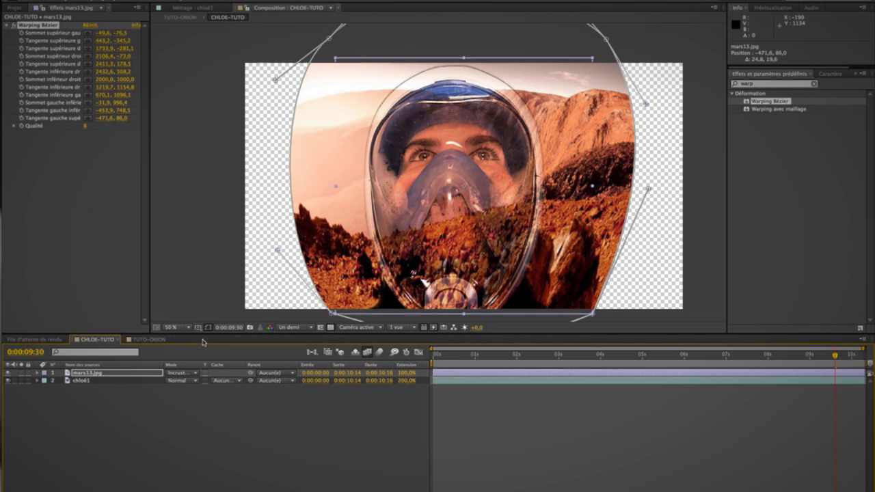
pyautogui.click(192, 374)
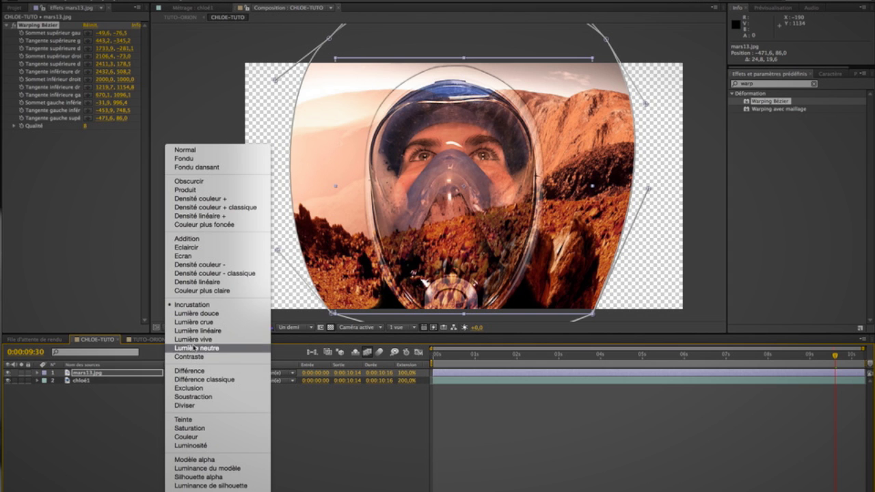
pyautogui.click(204, 348)
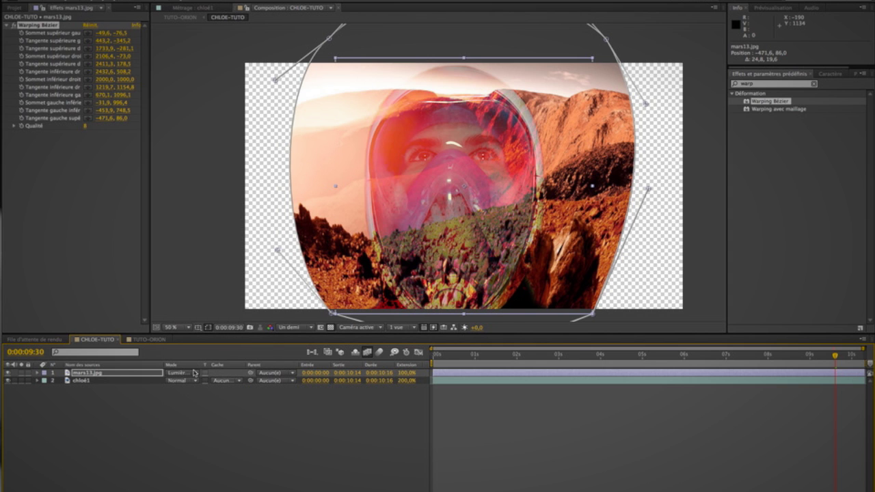
pyautogui.click(184, 376)
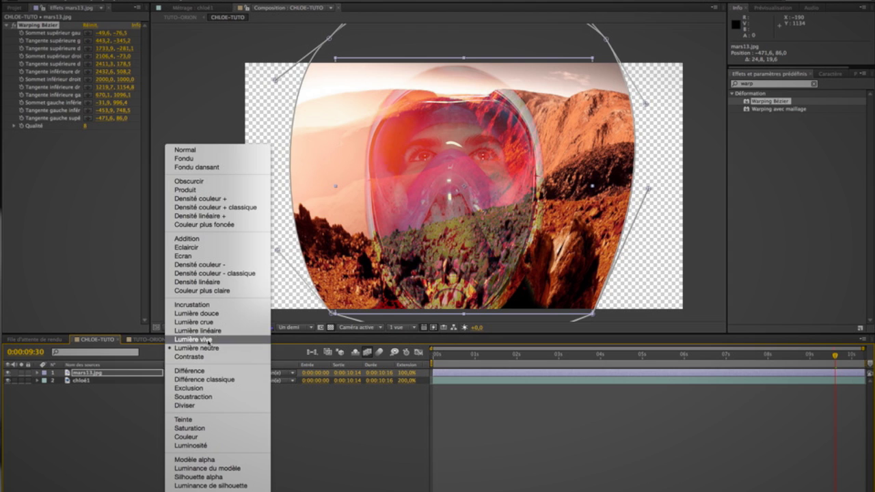
pyautogui.click(209, 324)
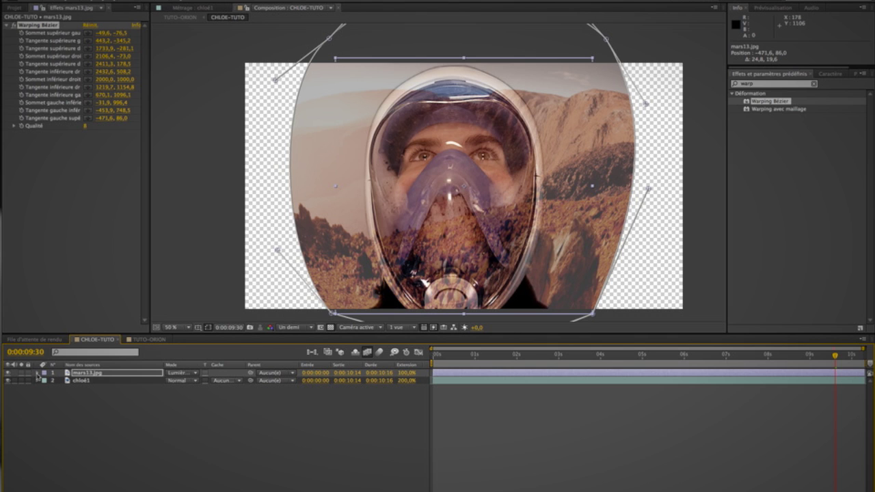
# Step: Search the effects for "courb" and apply Courbes to the mars13.jpg layer in CHLOE-TUTO
pyautogui.click(38, 374)
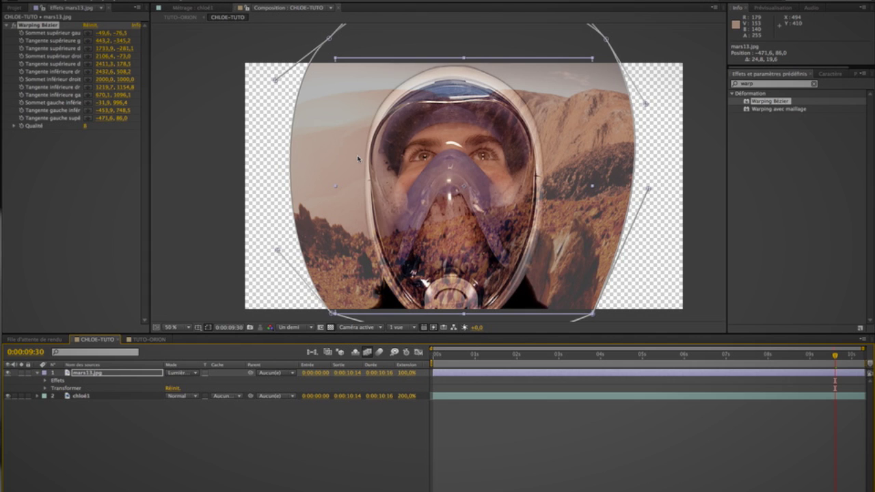
pyautogui.click(759, 84)
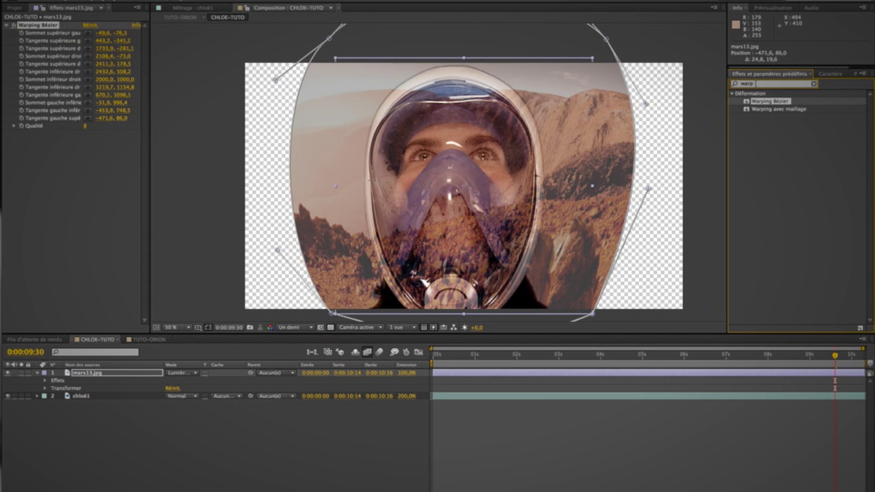
pyautogui.write('courb')
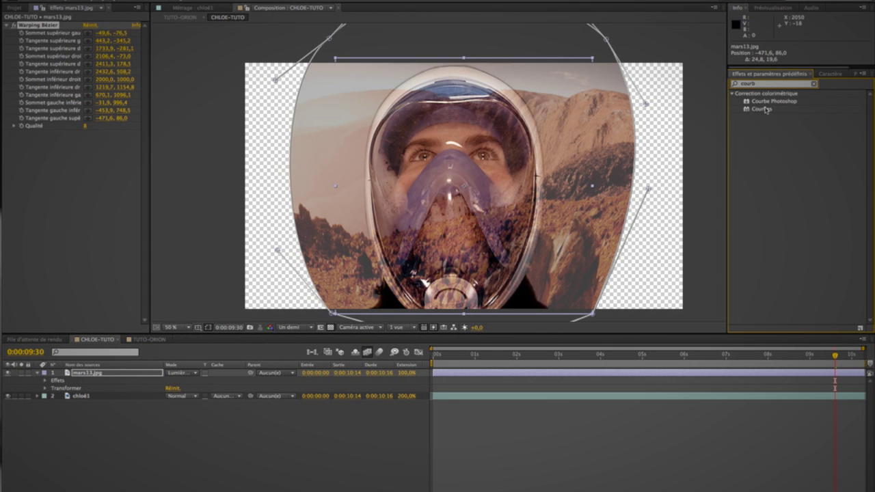
pyautogui.moveTo(764, 110); pyautogui.dragTo(287, 274)
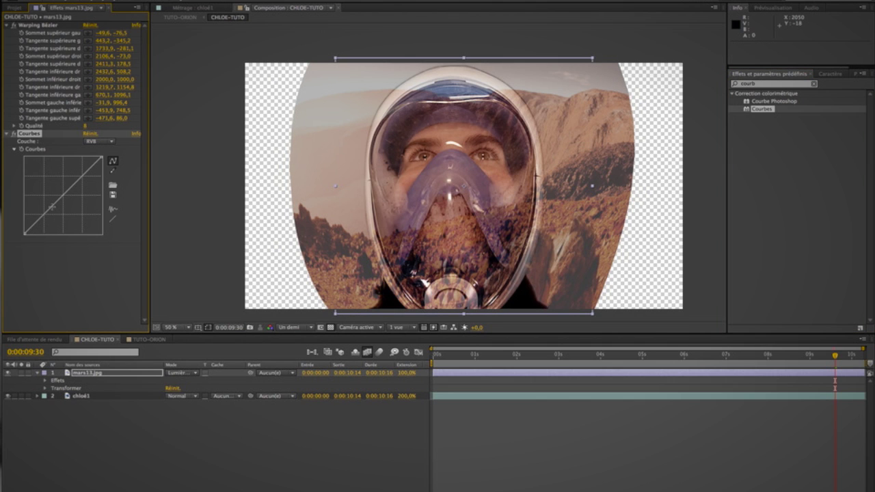
# Step: Shape the mars13.jpg RVB curve by lifting the black point, raising the midtones and lowering the white point
pyautogui.moveTo(26, 238); pyautogui.dragTo(20, 222)
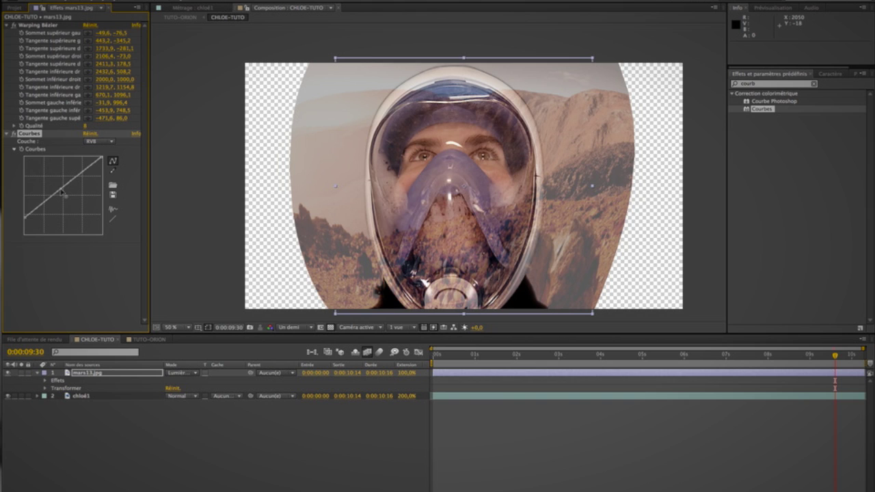
pyautogui.moveTo(62, 194); pyautogui.dragTo(55, 181)
pyautogui.moveTo(103, 158); pyautogui.dragTo(105, 173)
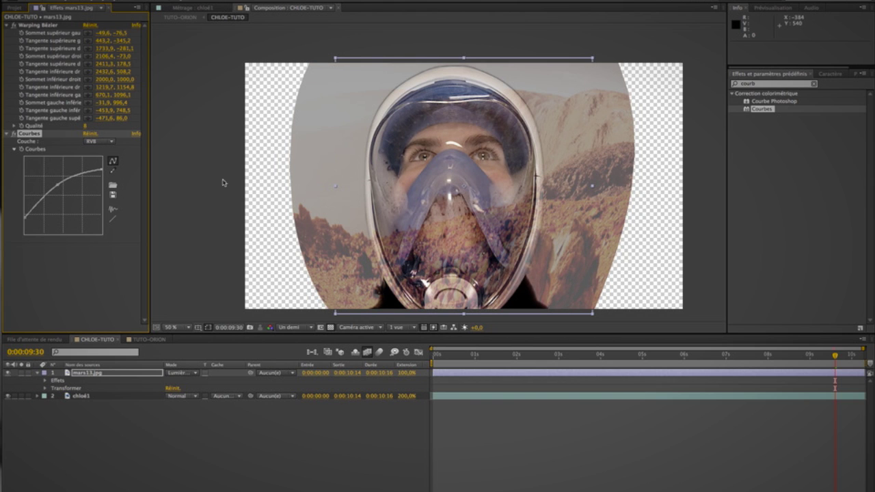
pyautogui.moveTo(24, 217); pyautogui.dragTo(24, 218)
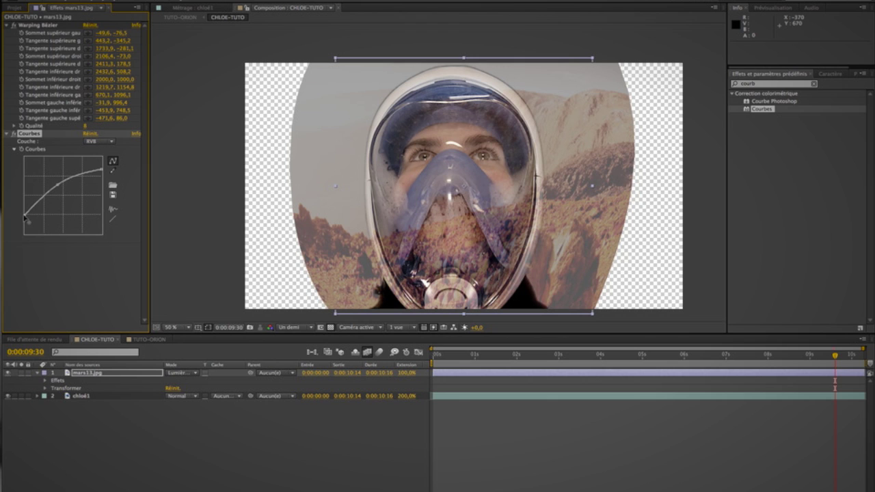
pyautogui.click(84, 406)
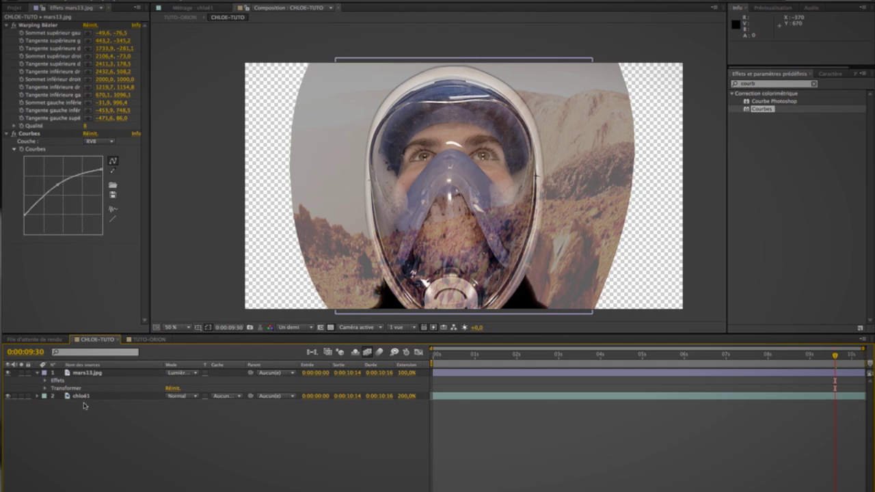
# Step: Set the opacity of mars13.jpg in CHLOE-TUTO to 62%, and preview TUTO-ORION
pyautogui.click(45, 388)
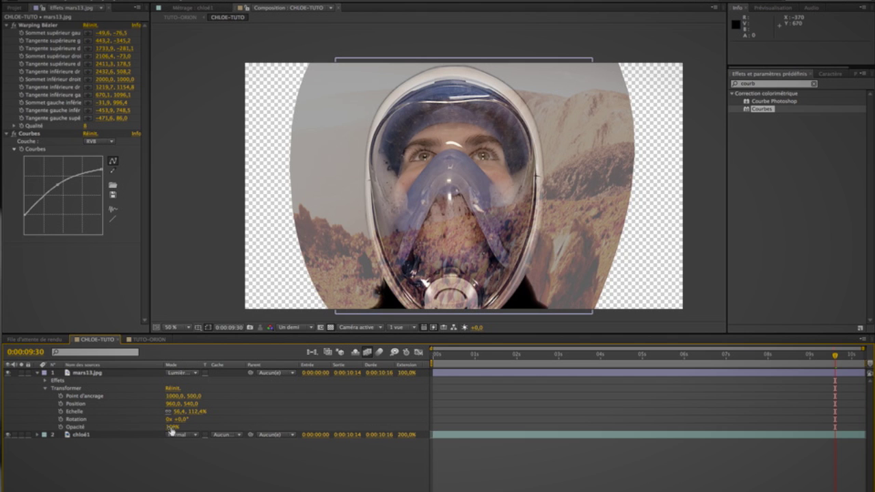
pyautogui.moveTo(176, 428); pyautogui.dragTo(171, 428)
pyautogui.moveTo(111, 423); pyautogui.dragTo(89, 421)
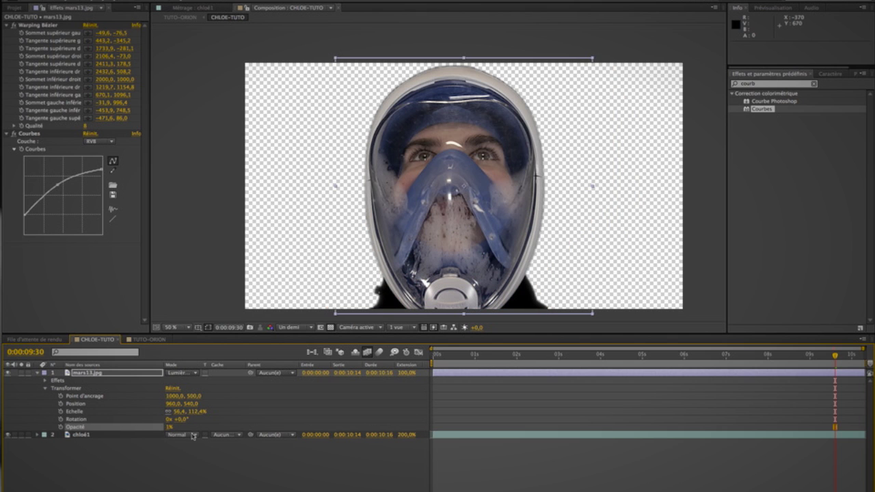
pyautogui.moveTo(171, 428); pyautogui.dragTo(189, 431)
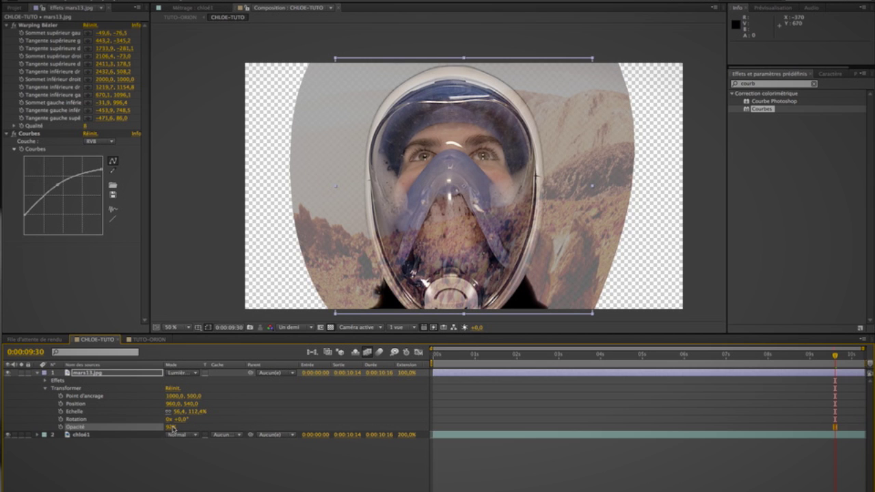
pyautogui.moveTo(175, 428); pyautogui.dragTo(162, 430)
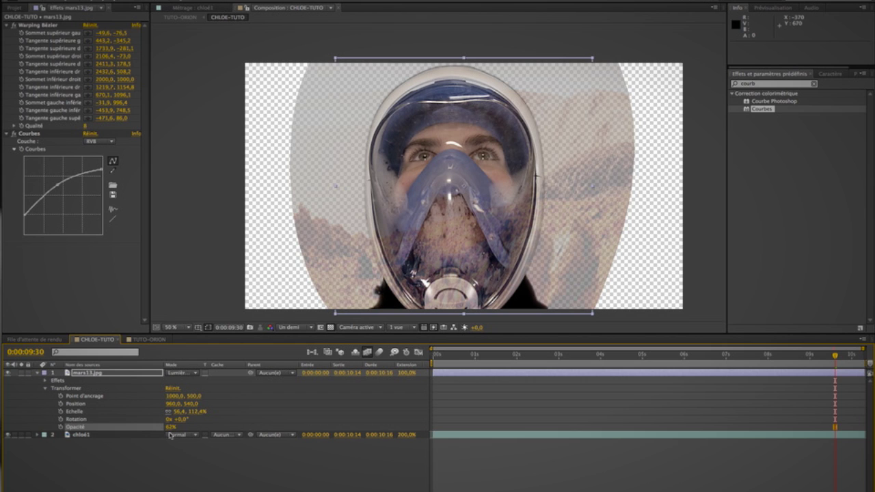
pyautogui.click(219, 477)
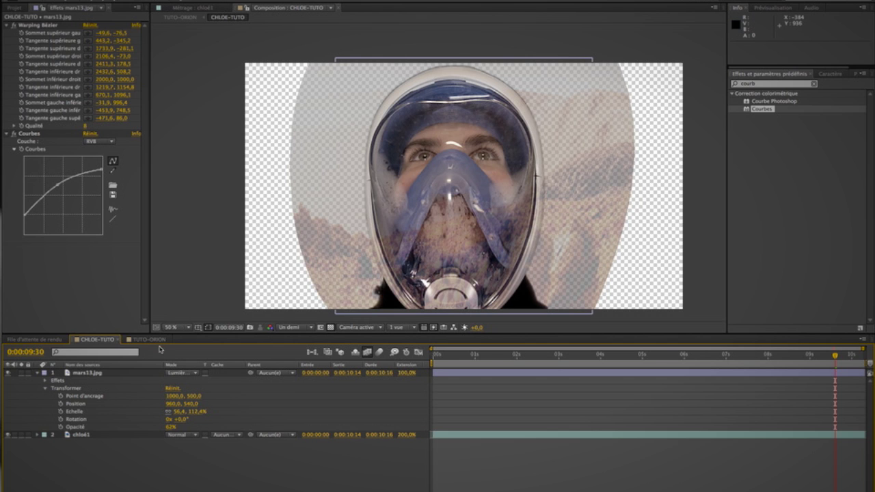
pyautogui.click(149, 339)
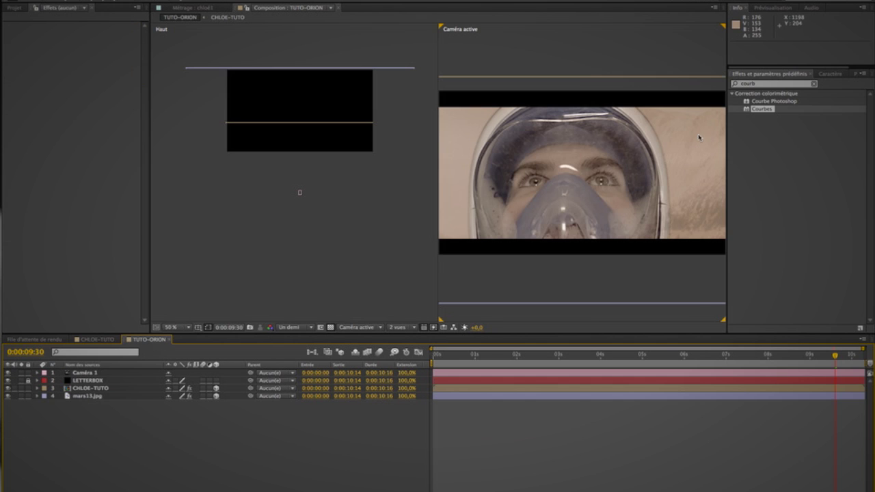
# Step: Return TUTO-ORION to its first frame and change the composition viewer to a single active-camera view
pyautogui.click(433, 355)
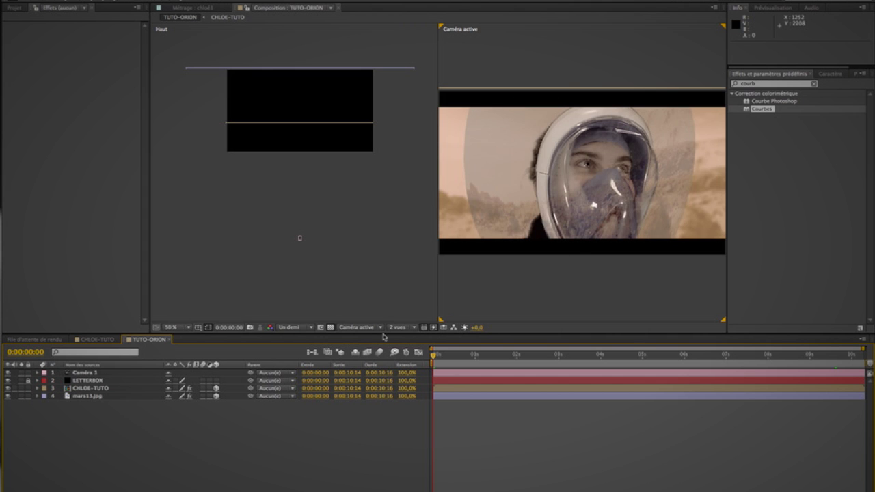
pyautogui.click(306, 329)
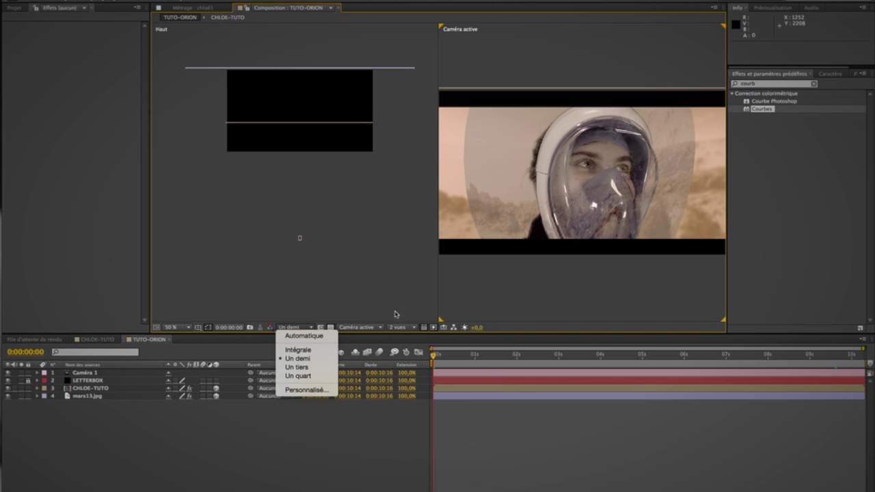
pyautogui.click(403, 329)
pyautogui.click(402, 328)
pyautogui.click(411, 336)
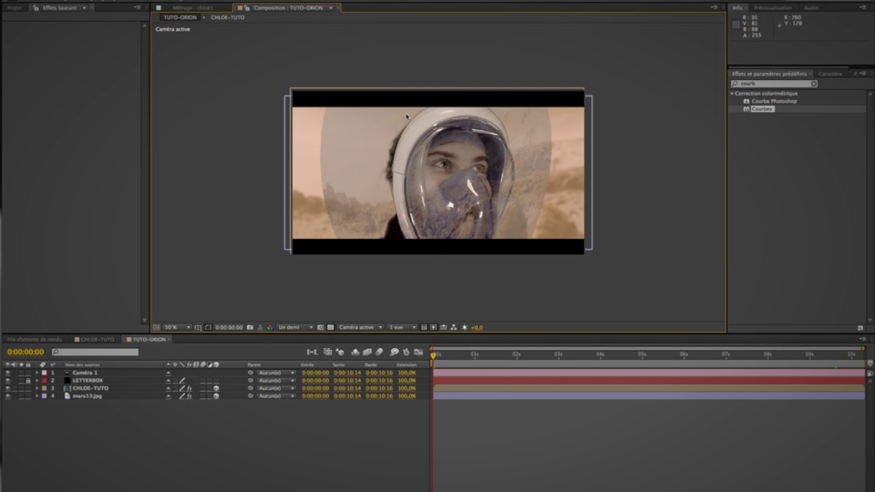
# Step: Inspect the Keylight Screen Matte of the chloé1 layer in CHLOE-TUTO and restore the Final Result view
pyautogui.click(102, 339)
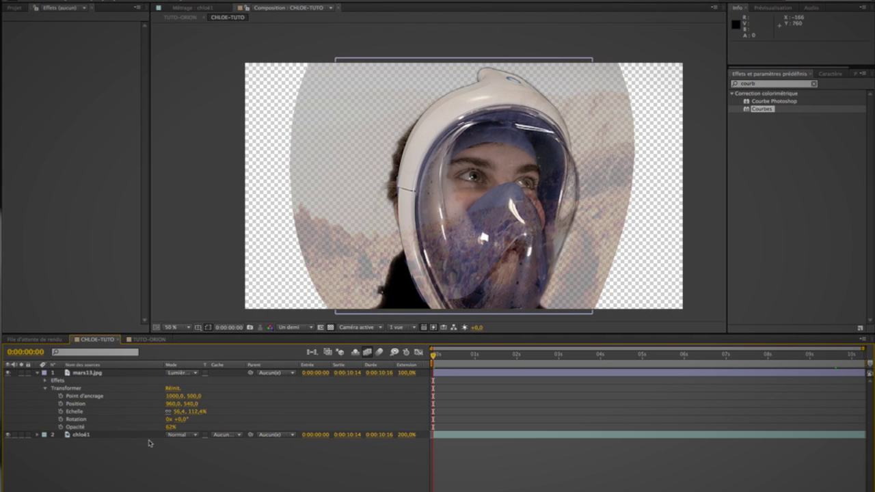
pyautogui.click(81, 436)
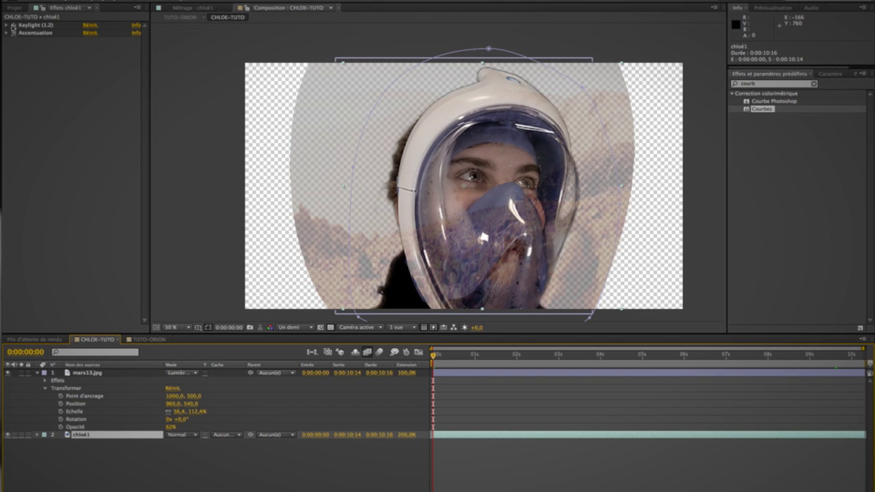
pyautogui.click(7, 25)
pyautogui.click(123, 41)
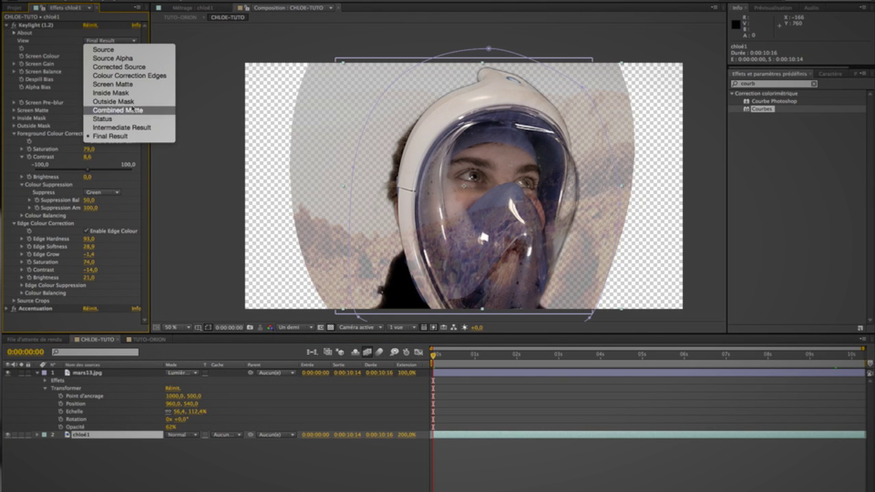
pyautogui.click(133, 87)
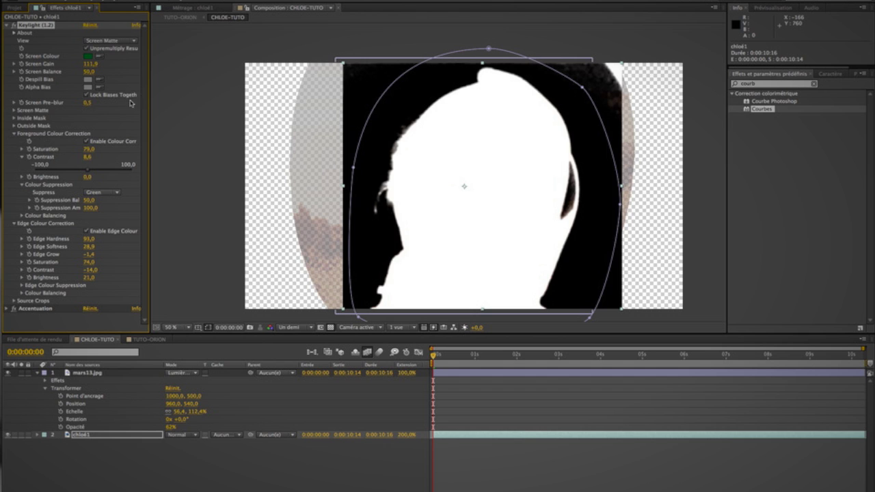
pyautogui.click(118, 42)
pyautogui.click(134, 142)
pyautogui.click(8, 26)
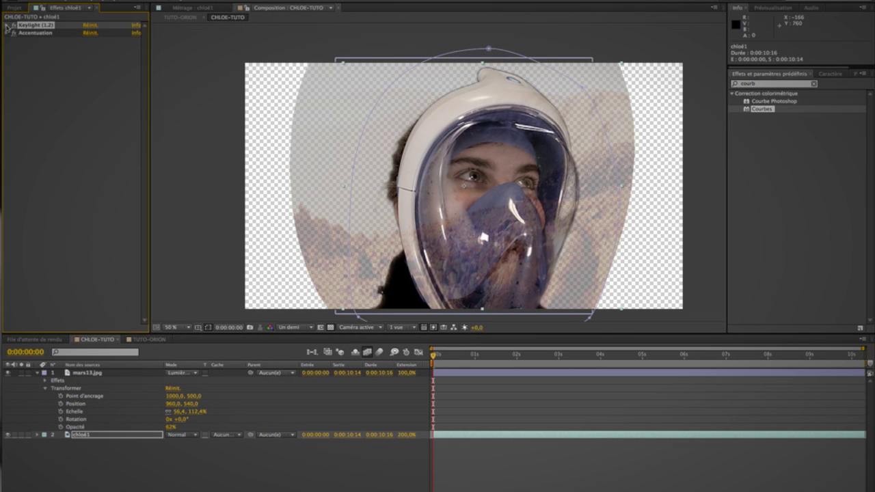
# Step: Duplicate the chloé1 layer in CHLOE-TUTO and place the copy above mars13.jpg
pyautogui.click(92, 439)
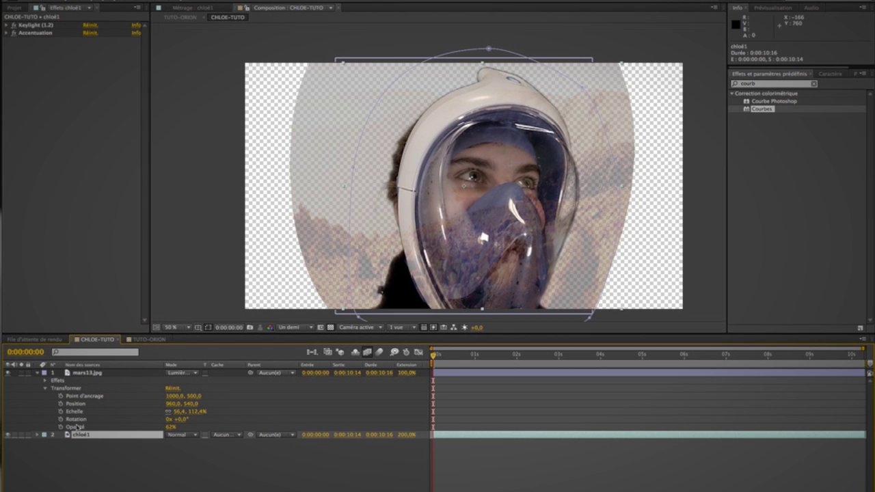
pyautogui.hotkey('ctrl', 'd')
pyautogui.moveTo(80, 436); pyautogui.dragTo(78, 374)
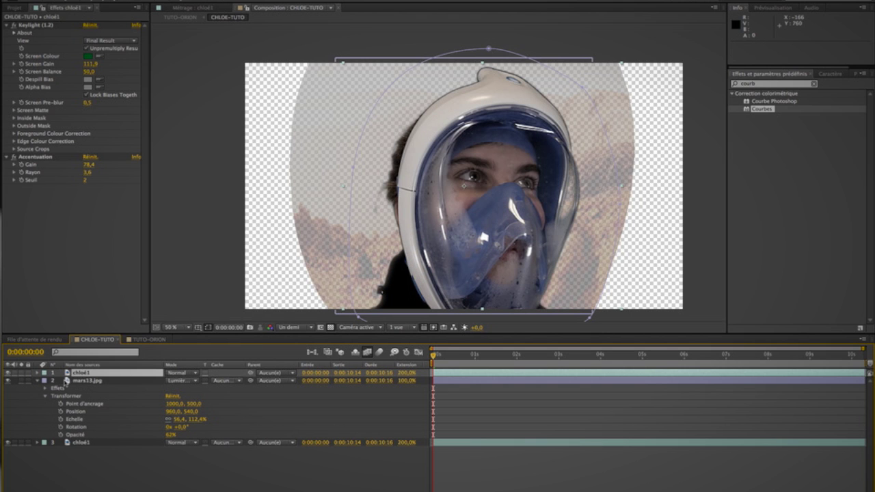
# Step: Set the track matte of mars13.jpg to Alpha chloé1, limiting the reflection to the keyed helmet
pyautogui.click(37, 380)
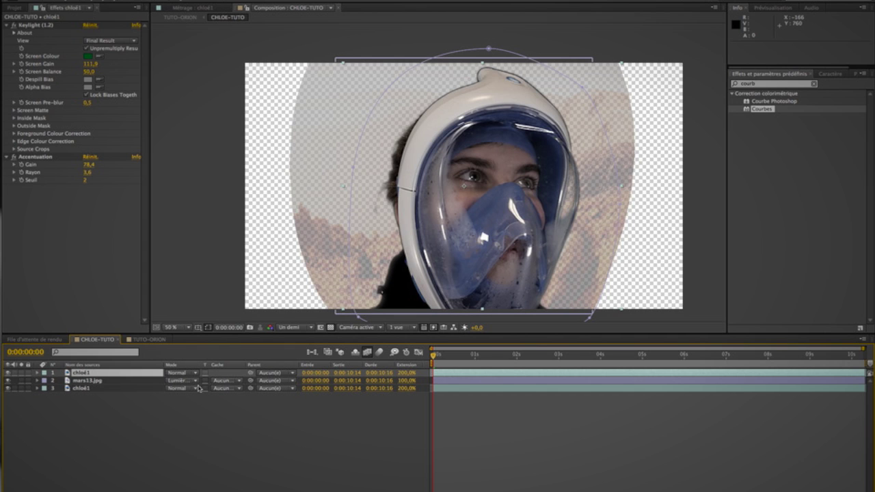
pyautogui.click(238, 381)
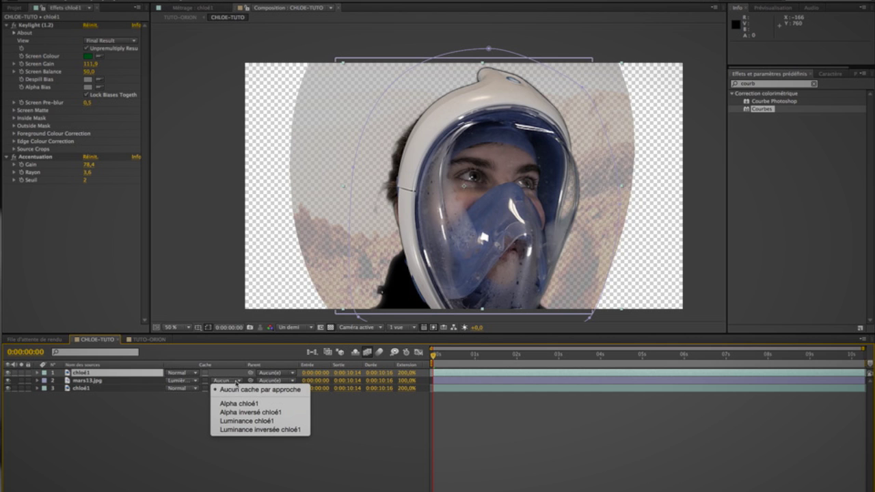
pyautogui.click(239, 404)
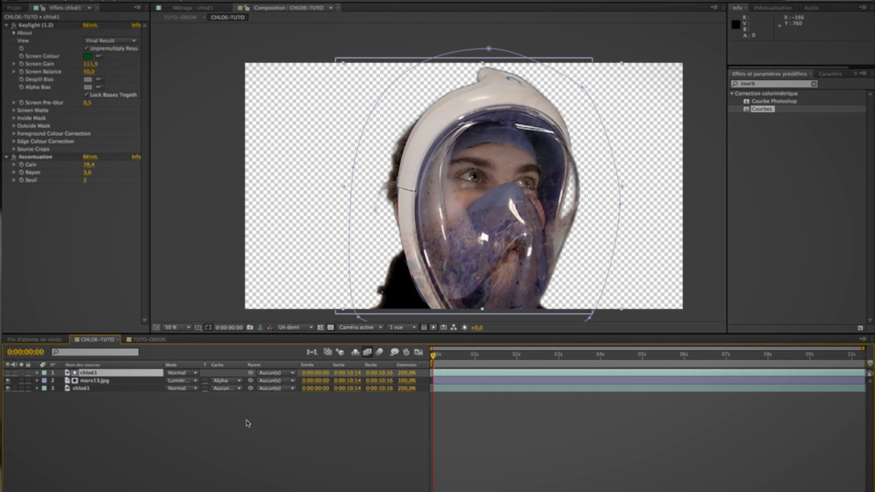
pyautogui.click(249, 423)
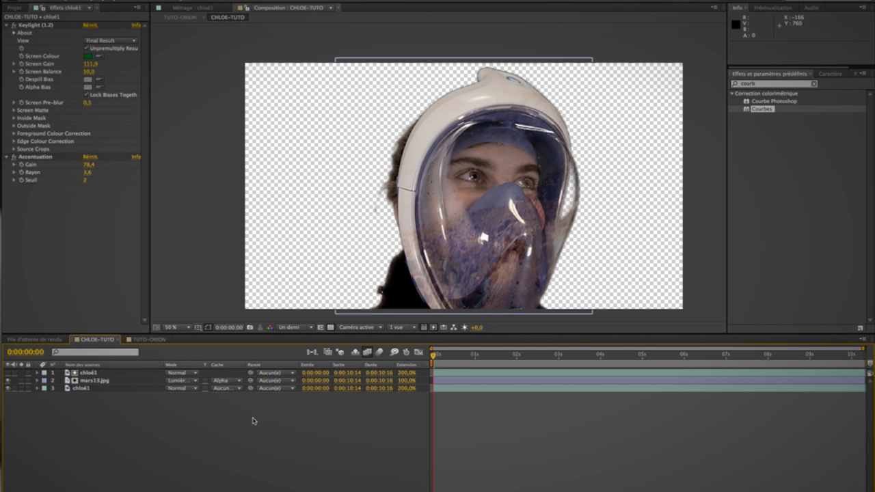
# Step: Preview TUTO-ORION from the start, enlarging the composition viewer and fitting the image to it
pyautogui.click(149, 339)
pyautogui.press('space')
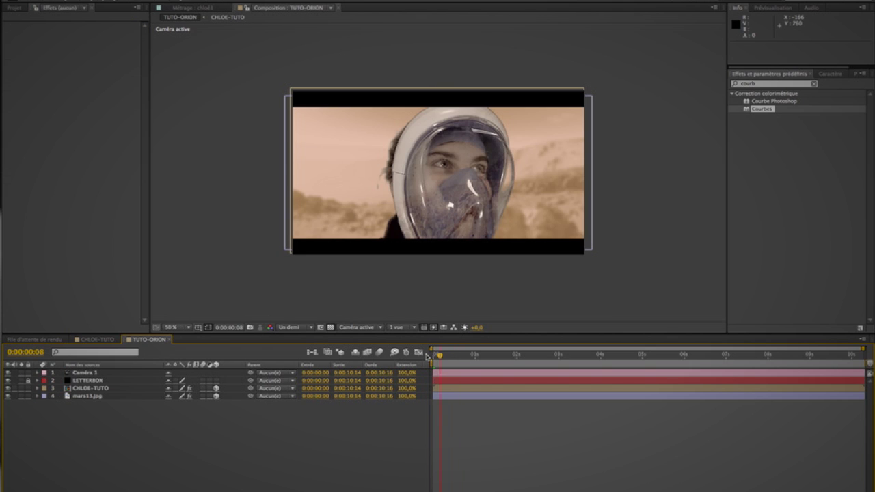
pyautogui.press('space')
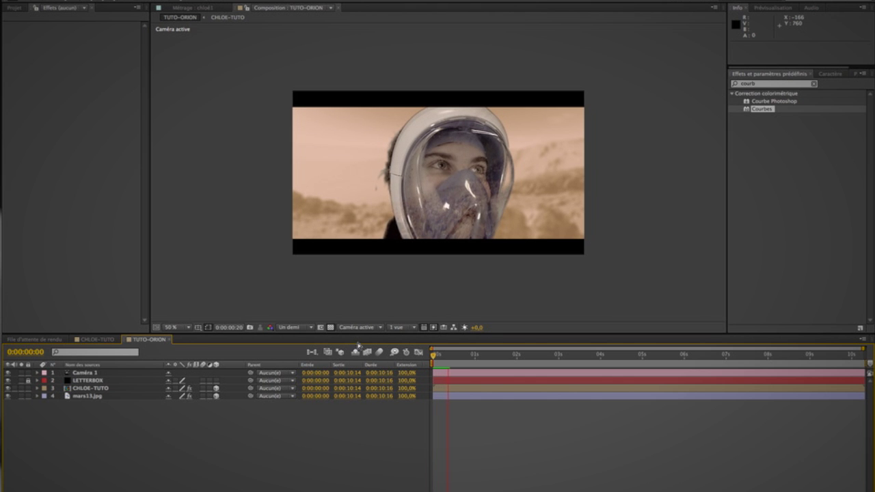
pyautogui.moveTo(374, 332); pyautogui.dragTo(366, 307)
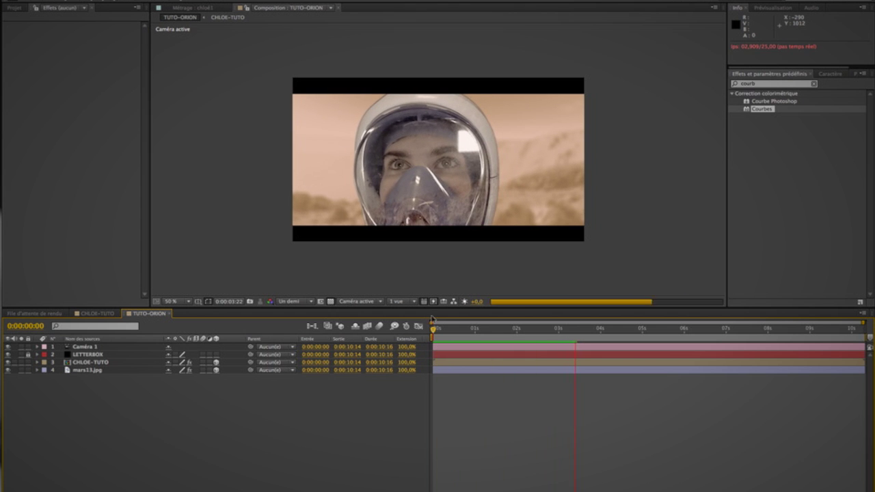
pyautogui.click(185, 301)
pyautogui.click(195, 324)
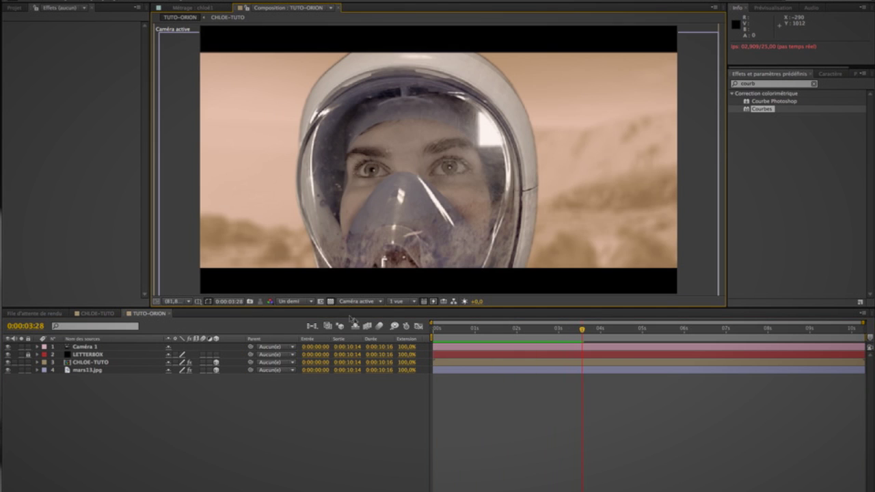
pyautogui.press('space')
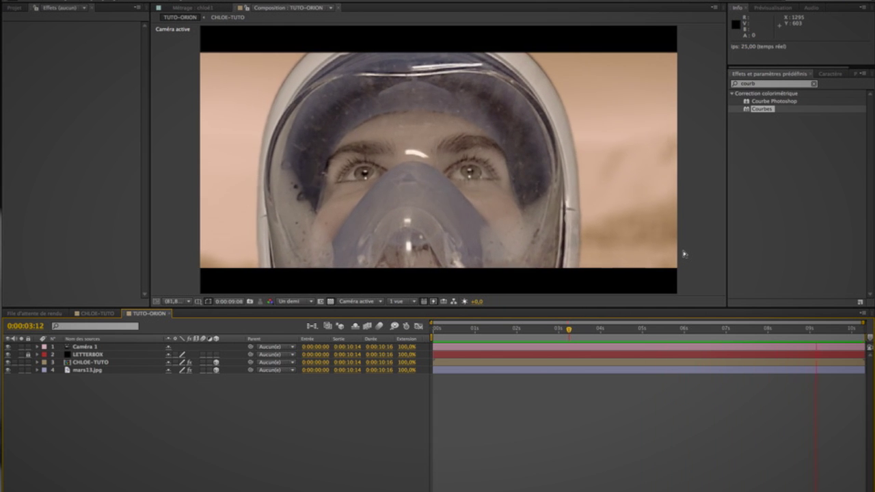
pyautogui.press('space')
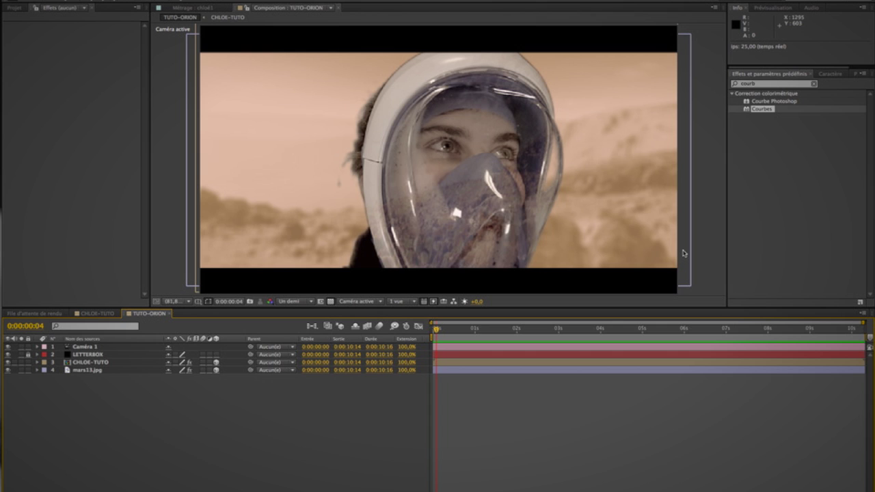